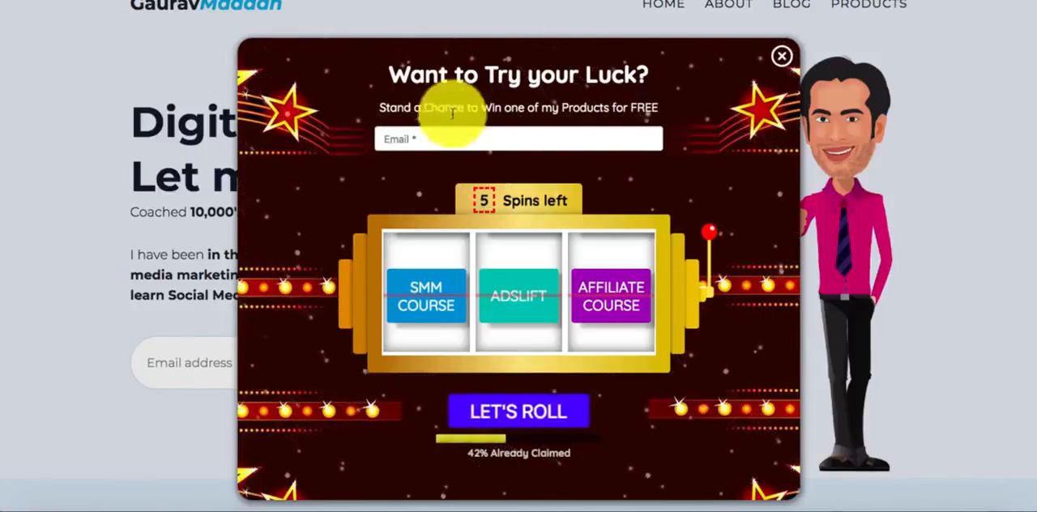
pyautogui.scroll(-1, 525, 130)
pyautogui.scroll(1, 525, 130)
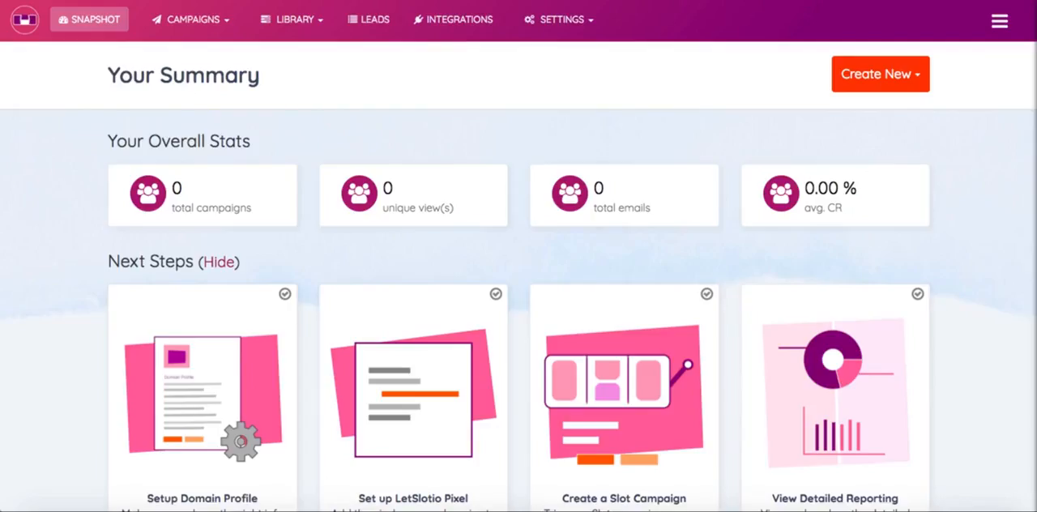
pyautogui.scroll(-1, 575, 138)
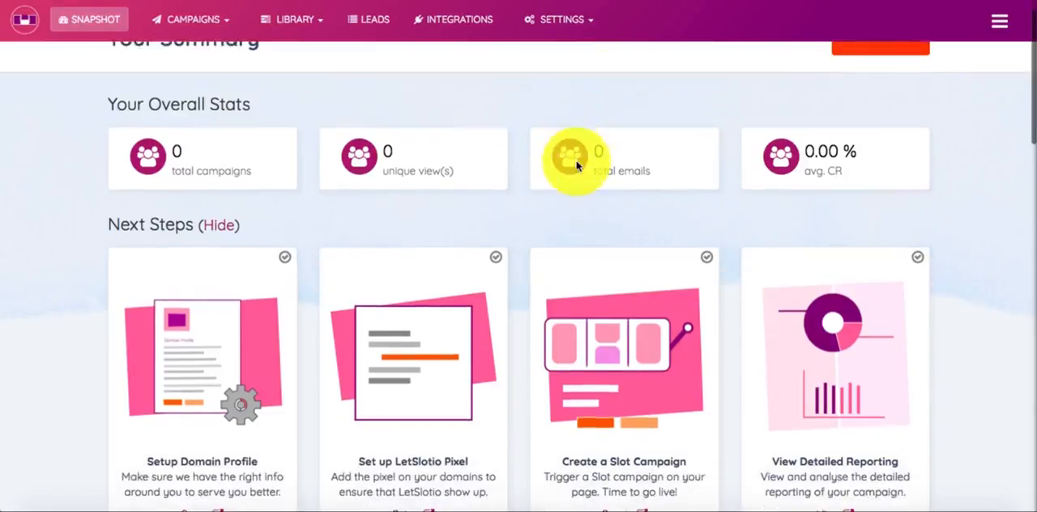
pyautogui.scroll(1, 565, 162)
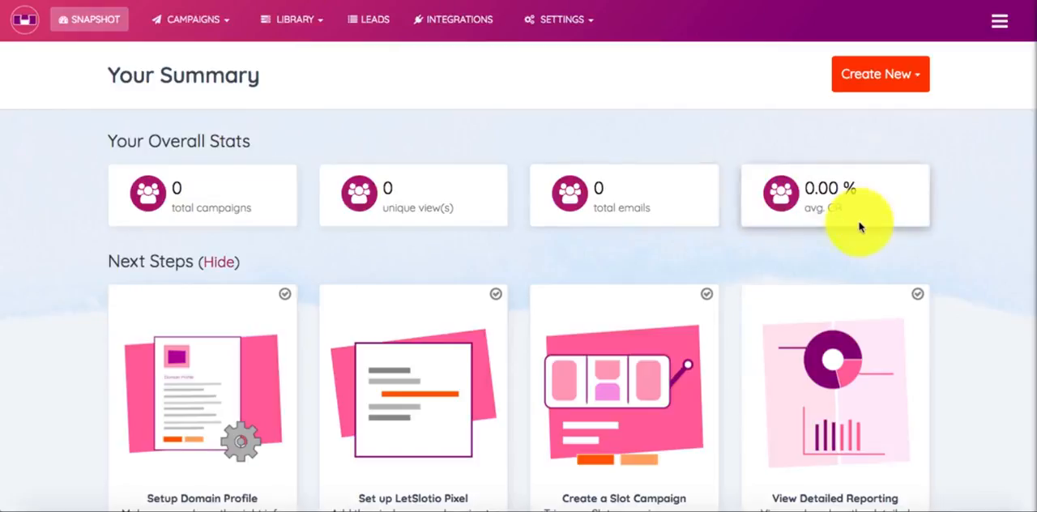
# Create a new campaign named LetSlotio Demo, keep the Popup type and continue to its customization settings
pyautogui.click(897, 80)
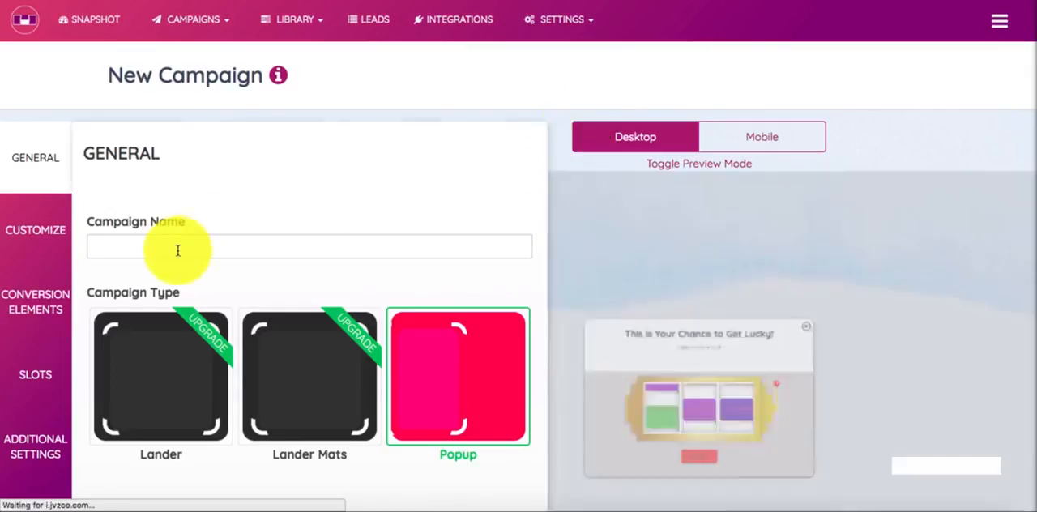
pyautogui.click(175, 250)
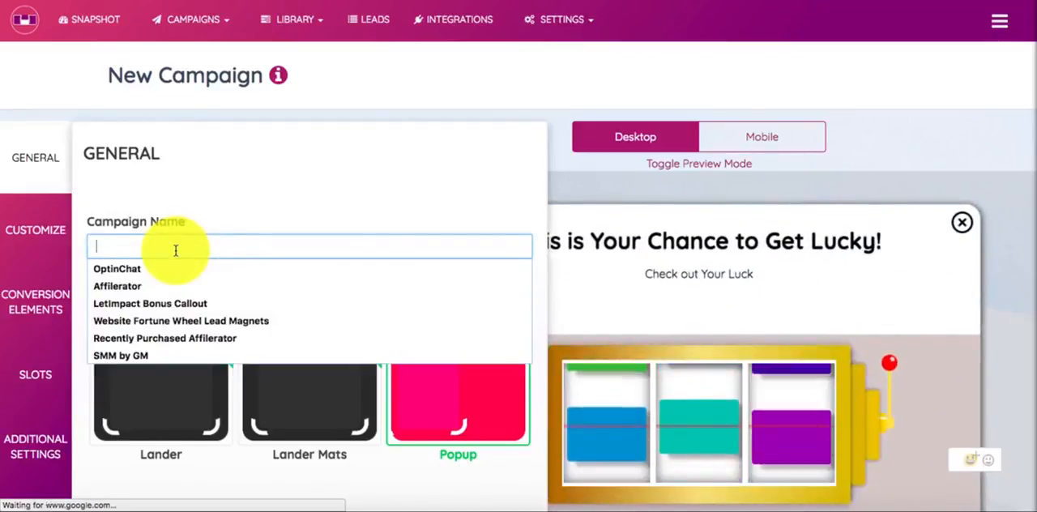
pyautogui.write('LetSlotio Demo')
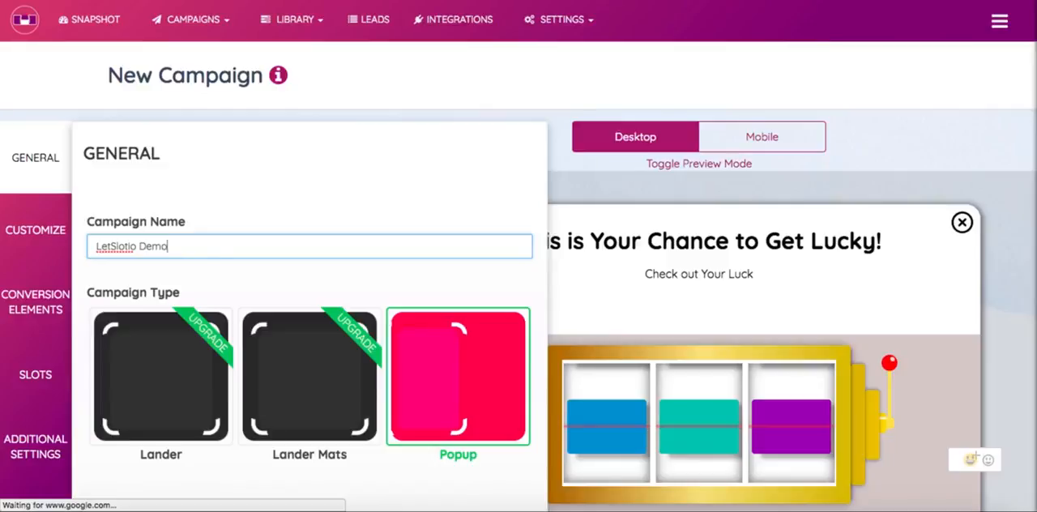
pyautogui.click(265, 198)
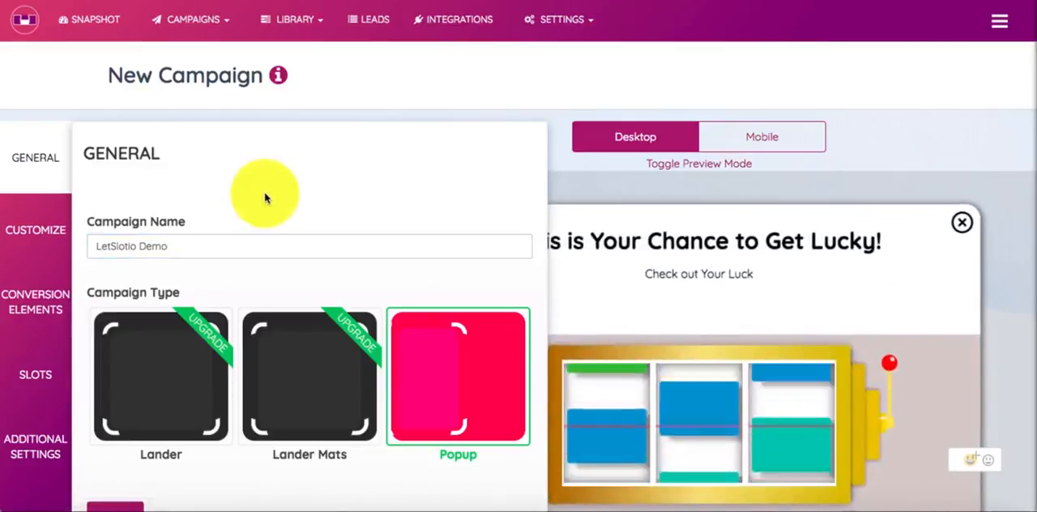
pyautogui.scroll(-1, 261, 188)
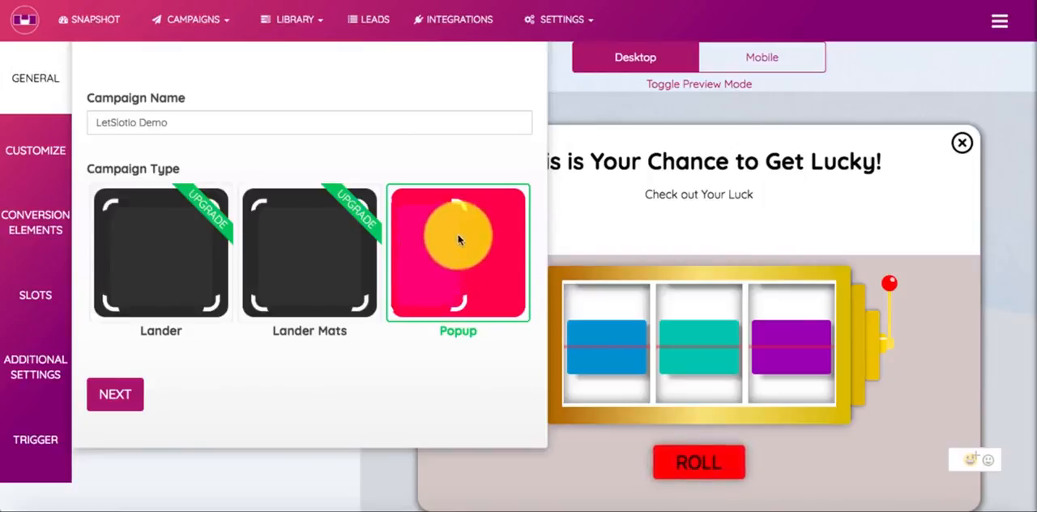
pyautogui.click(116, 394)
# Switch the popup's position to Left and back to Center
pyautogui.scroll(-1, 266, 219)
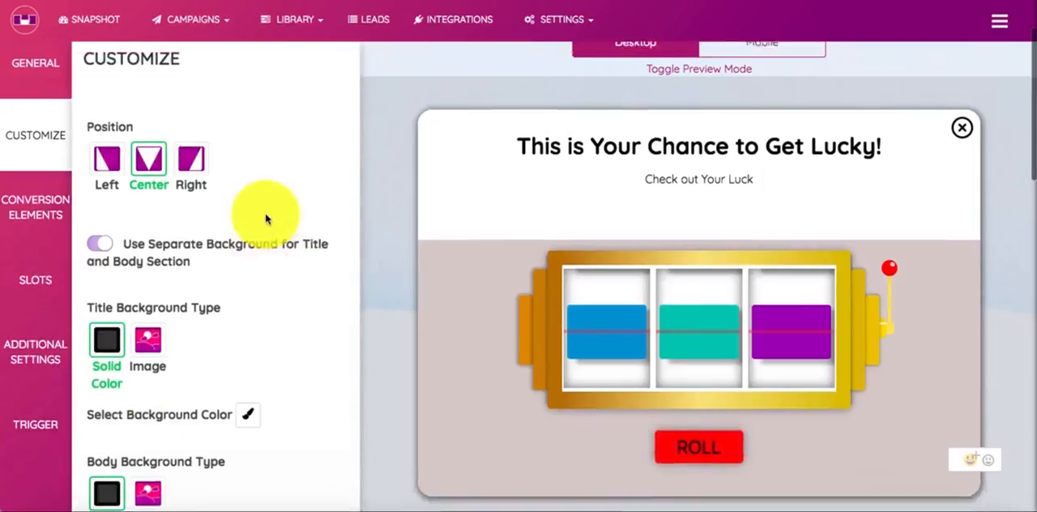
pyautogui.scroll(1, 265, 219)
pyautogui.scroll(-1, 567, 259)
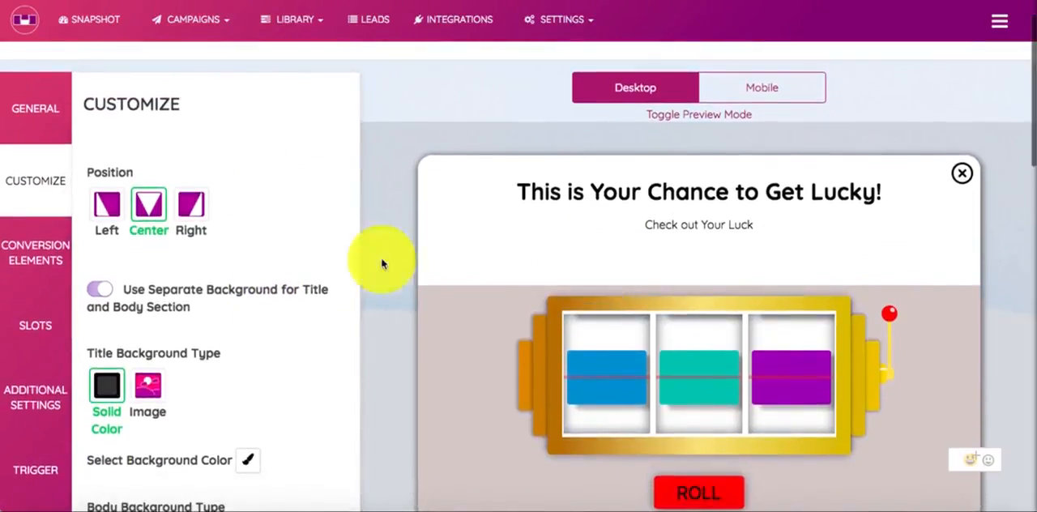
pyautogui.click(103, 208)
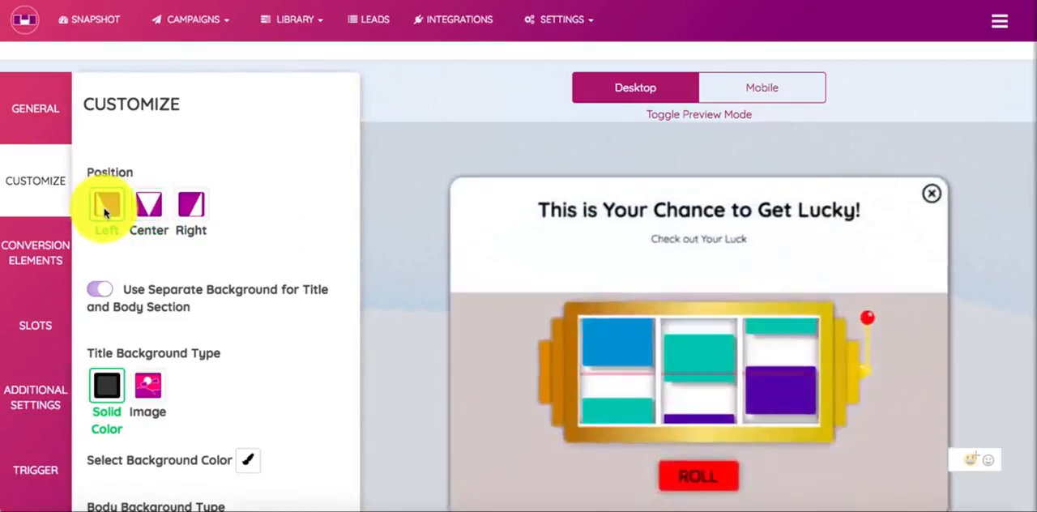
pyautogui.click(159, 211)
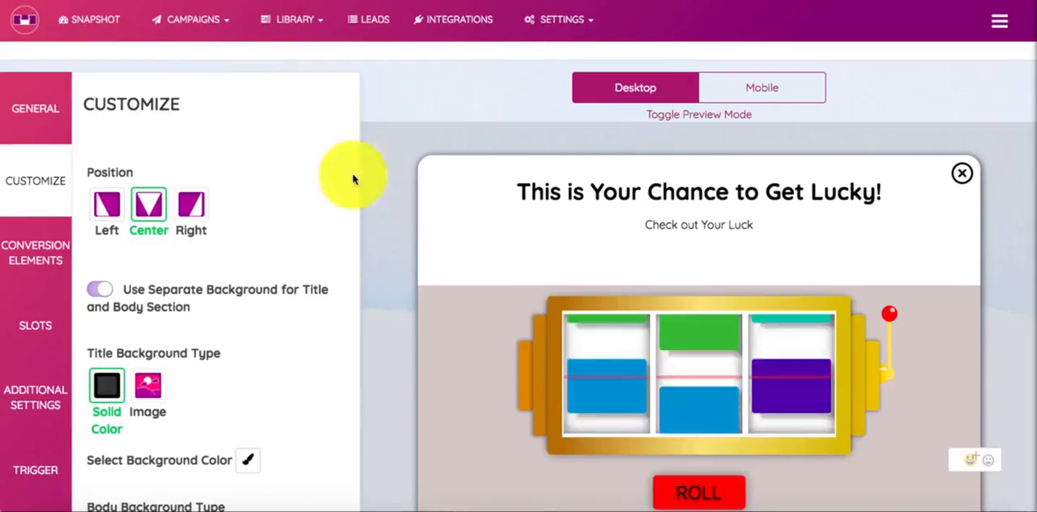
# Turn off the separate background for the popup's title and body section
pyautogui.scroll(-3, 220, 284)
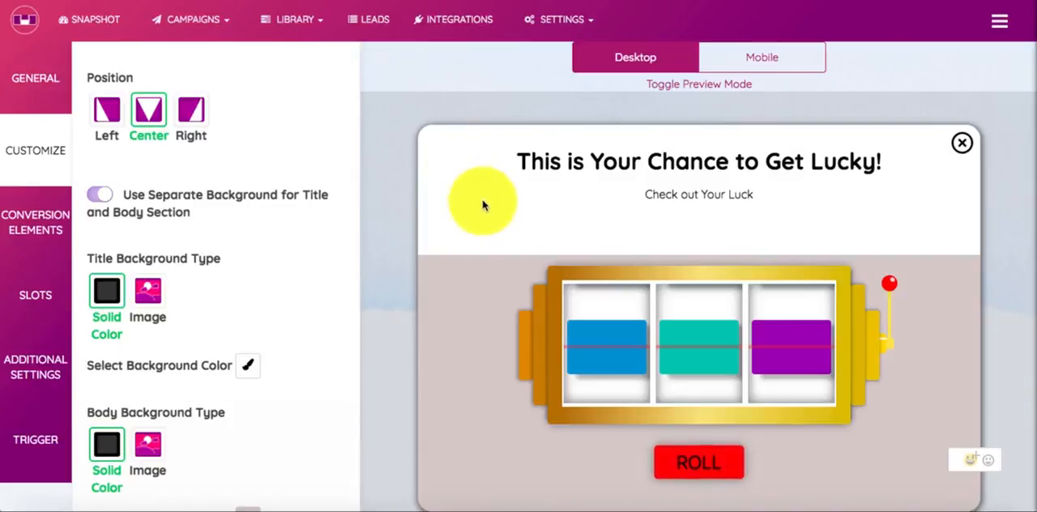
pyautogui.click(101, 200)
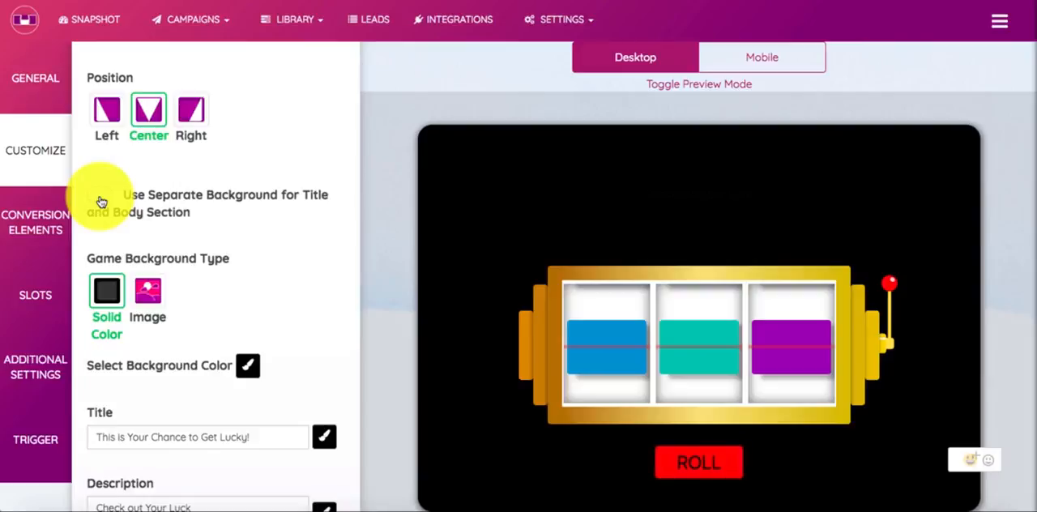
# Set the game's solid background color to blue
pyautogui.click(247, 365)
pyautogui.moveTo(354, 273); pyautogui.dragTo(359, 213)
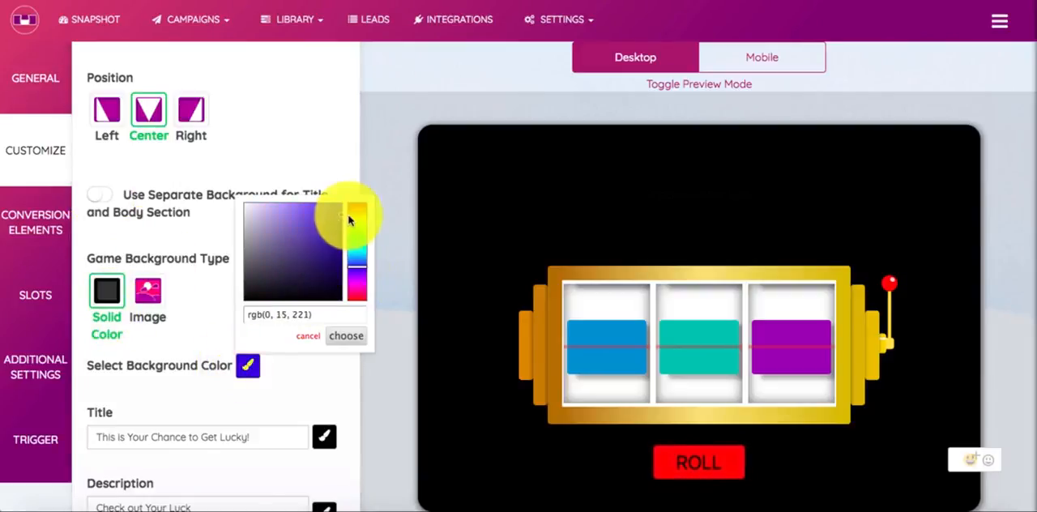
pyautogui.click(346, 335)
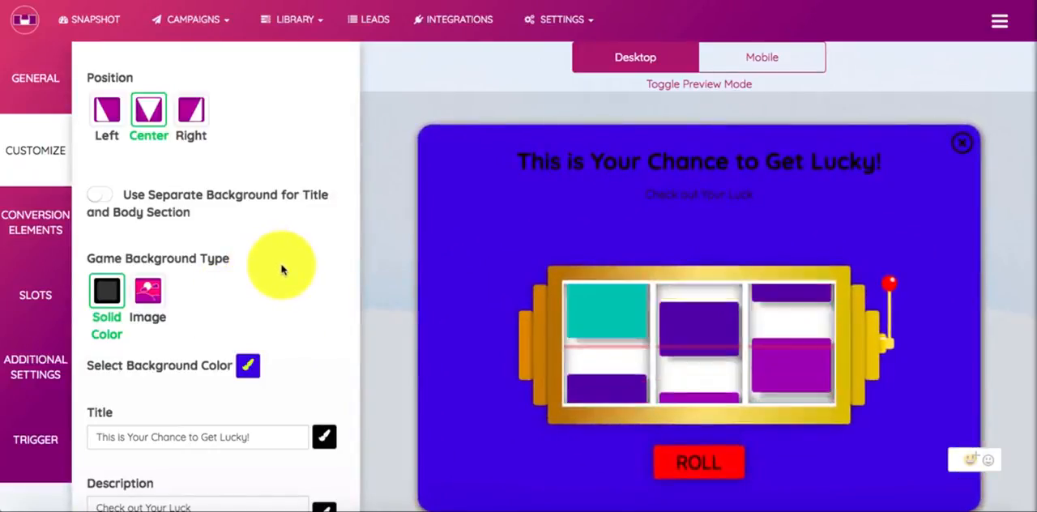
# Change the game background to an image, using the dark red picture with stars and lights from the media library
pyautogui.click(148, 290)
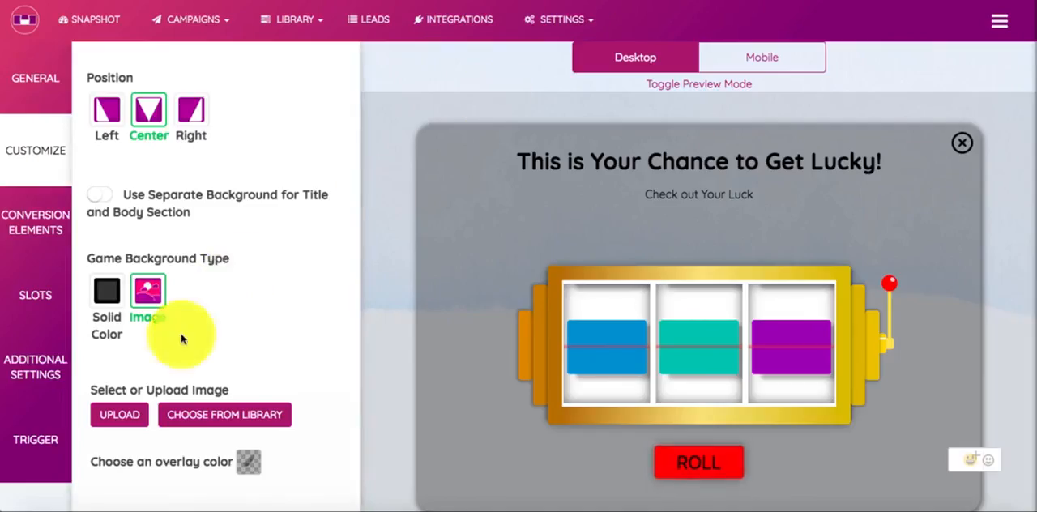
pyautogui.click(204, 418)
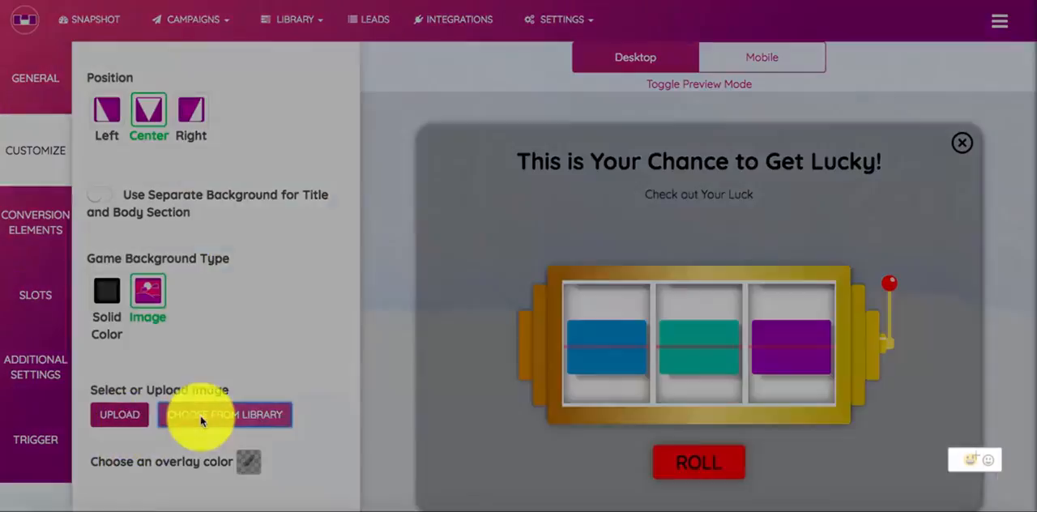
pyautogui.click(404, 267)
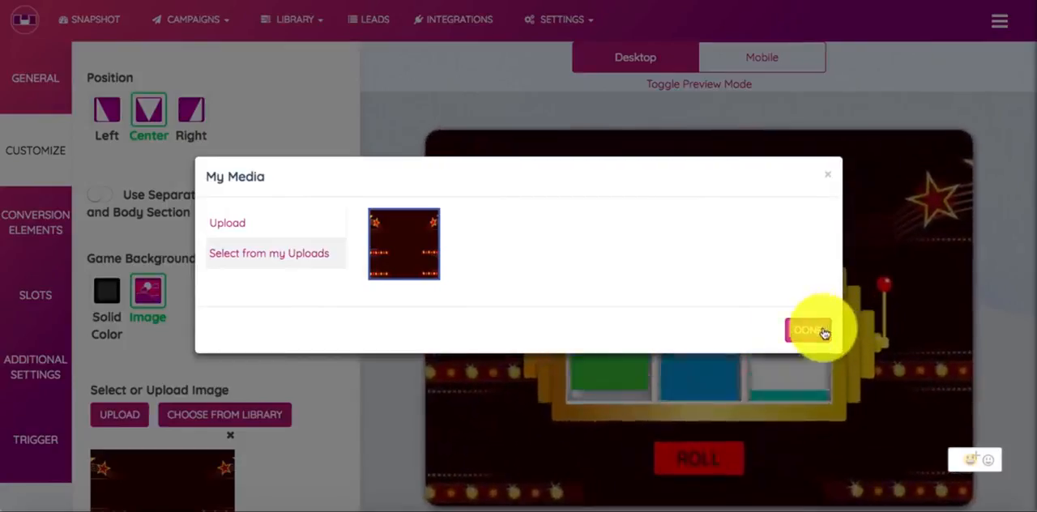
pyautogui.click(810, 328)
pyautogui.scroll(-2, 352, 278)
pyautogui.scroll(1, 356, 278)
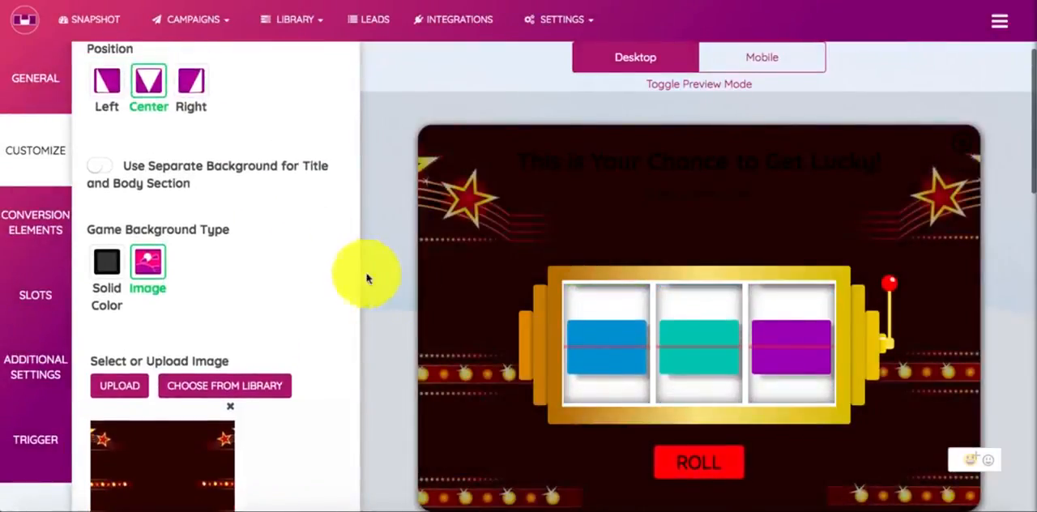
pyautogui.scroll(-2, 440, 293)
pyautogui.scroll(2, 439, 295)
pyautogui.scroll(1, 440, 295)
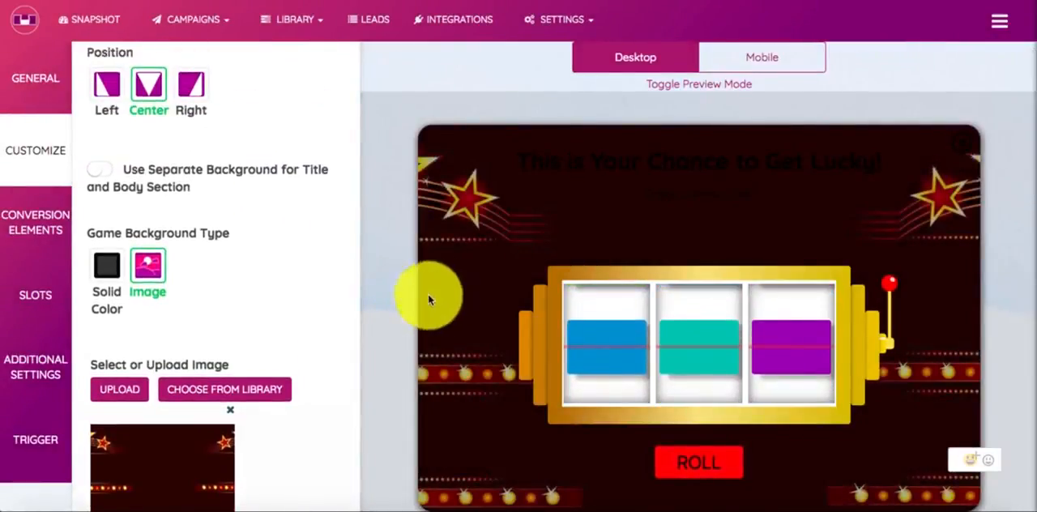
# Set the background image's overlay color to rgba(0, 0, 0, 0) and return it to rgba(0, 0, 0, 0.3)
pyautogui.scroll(-5, 262, 314)
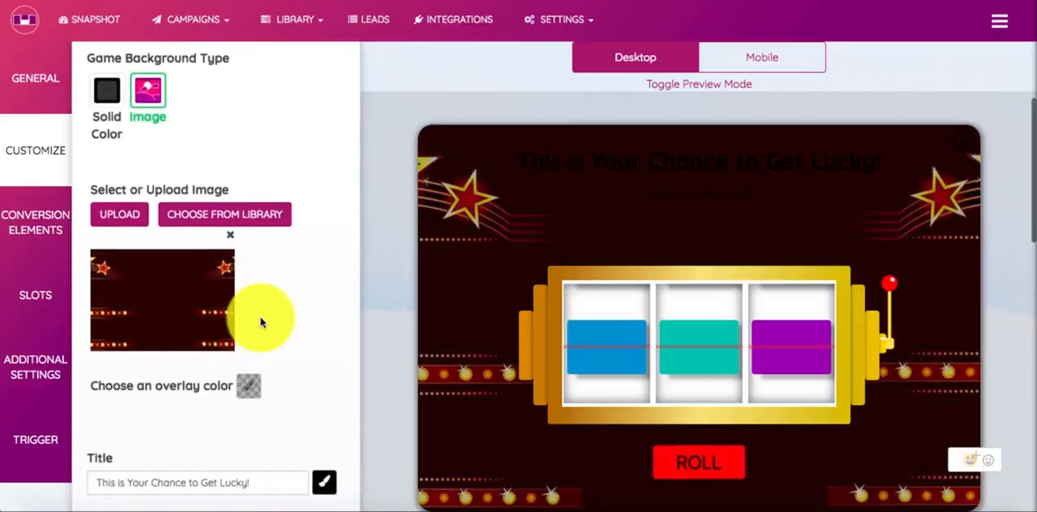
pyautogui.scroll(-2, 260, 323)
pyautogui.click(249, 317)
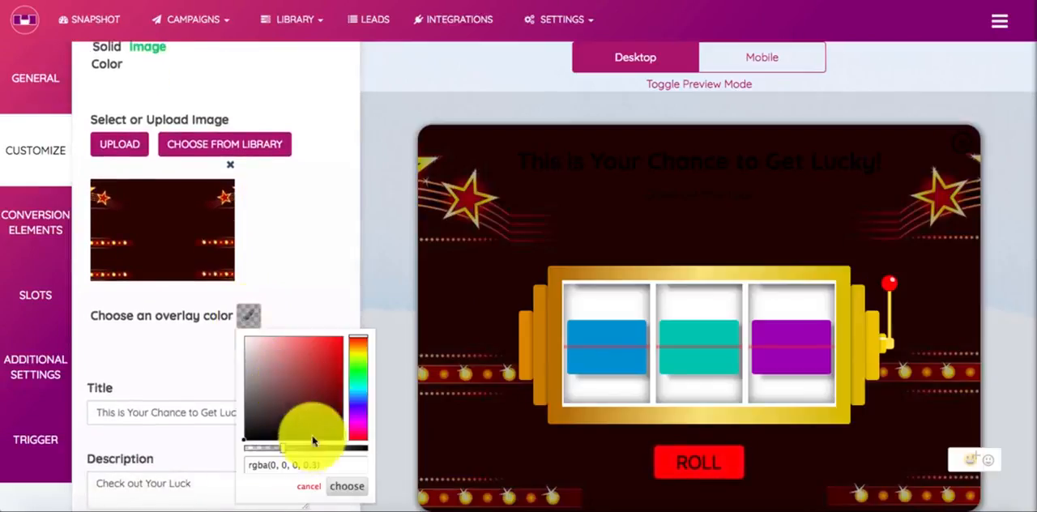
pyautogui.moveTo(267, 451); pyautogui.dragTo(231, 444)
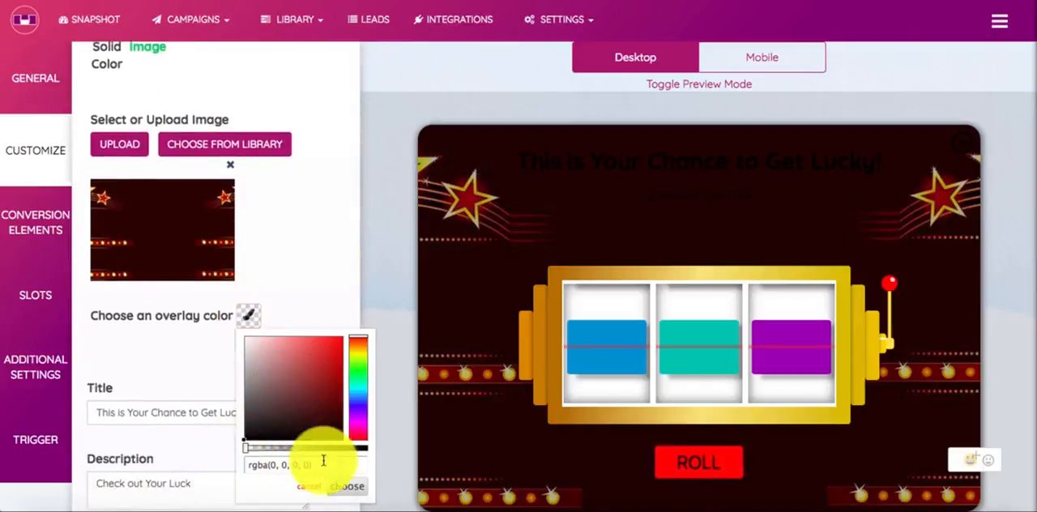
pyautogui.click(331, 488)
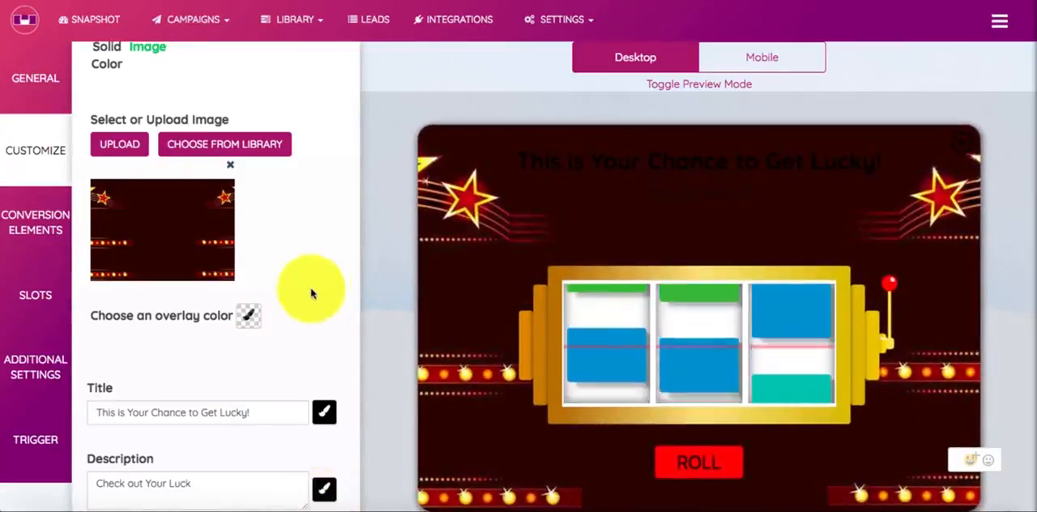
pyautogui.click(249, 315)
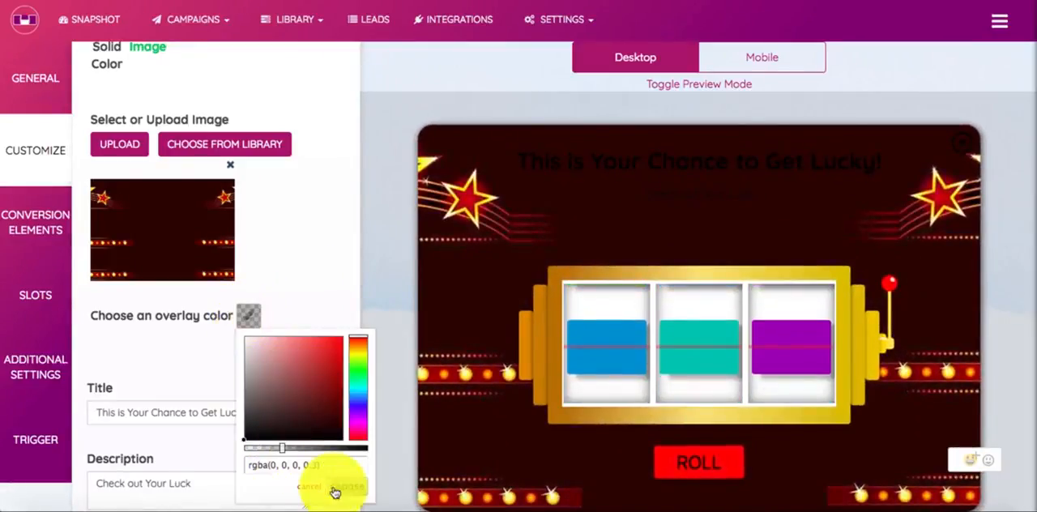
pyautogui.click(341, 486)
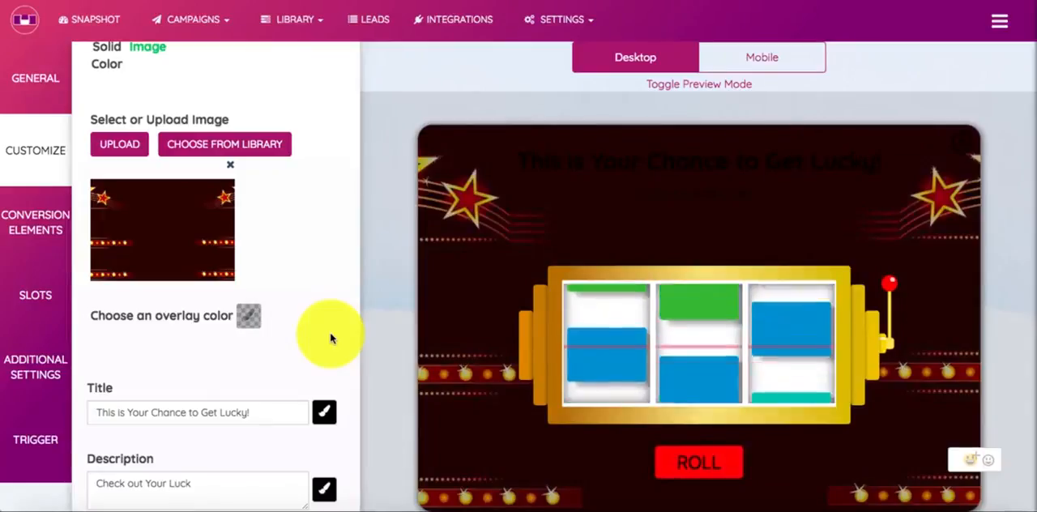
# Copy the title "Want to Try your Luck?" from the live example popup into the campaign title and color it white
pyautogui.scroll(-1, 298, 301)
pyautogui.scroll(-1, 298, 301)
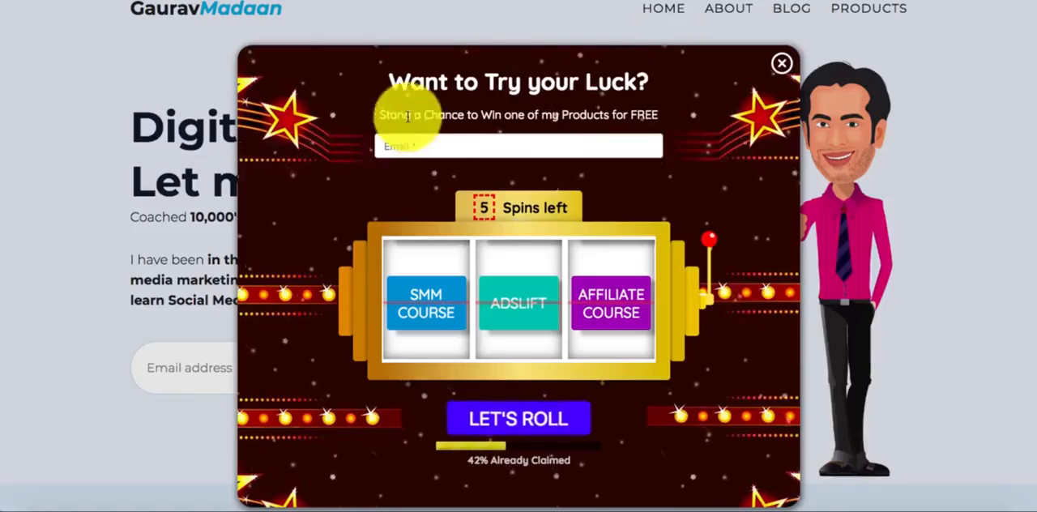
pyautogui.moveTo(397, 81); pyautogui.dragTo(663, 95)
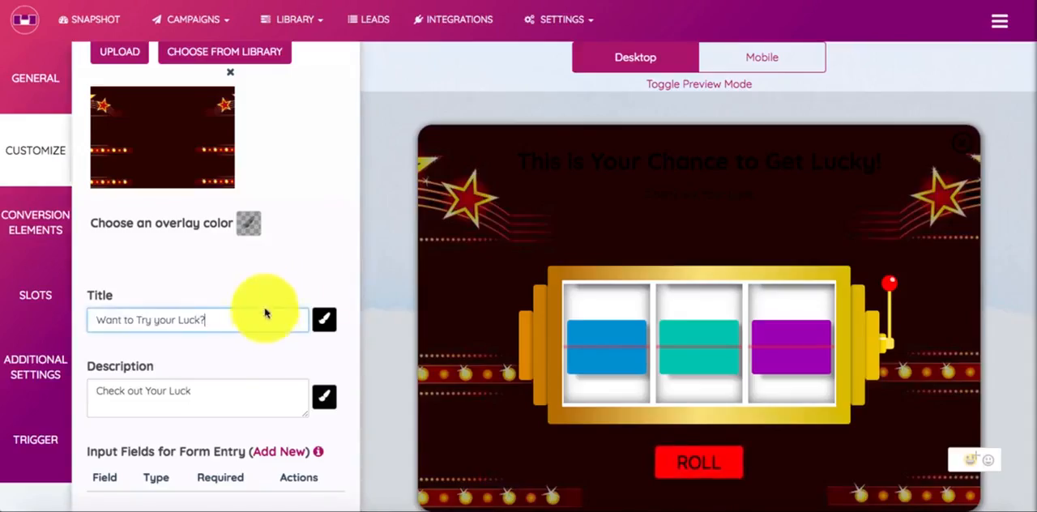
pyautogui.click(324, 319)
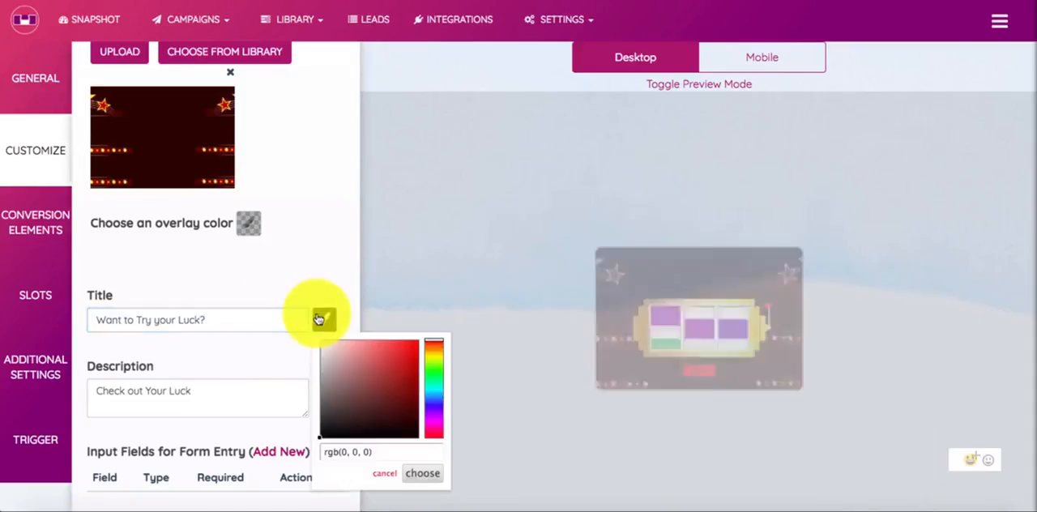
pyautogui.click(418, 476)
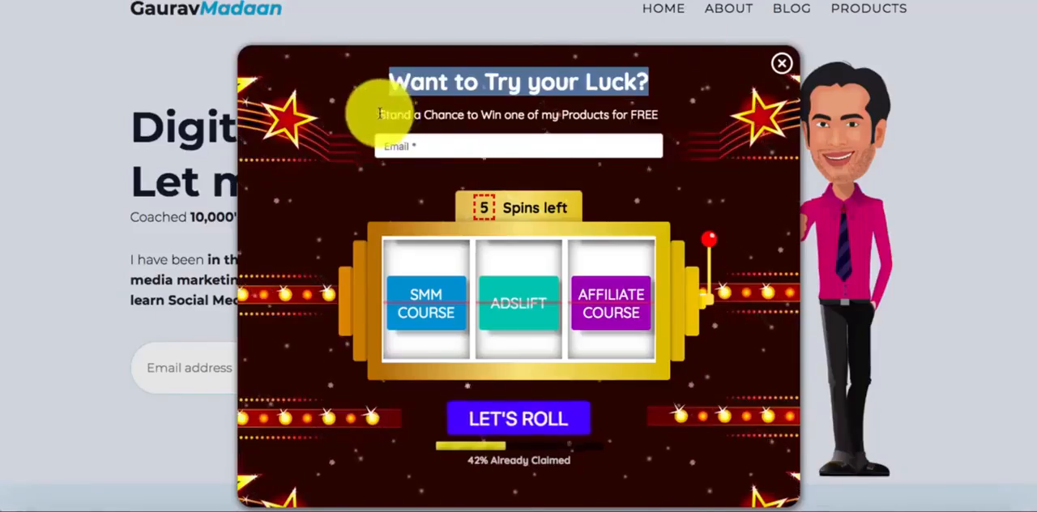
# Copy "Stand a Chance to Win one of my Products for FREE" from the example popup into the description and color it rgb(255, 255, 255)
pyautogui.moveTo(379, 114); pyautogui.dragTo(880, 105)
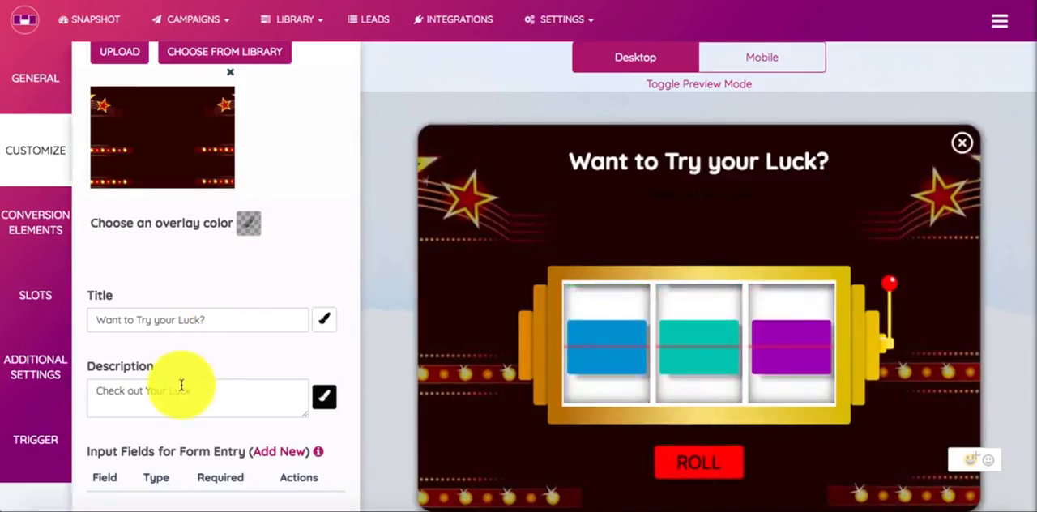
pyautogui.write('Stand a Chance to Win one of my Products for FREE')
pyautogui.click(324, 396)
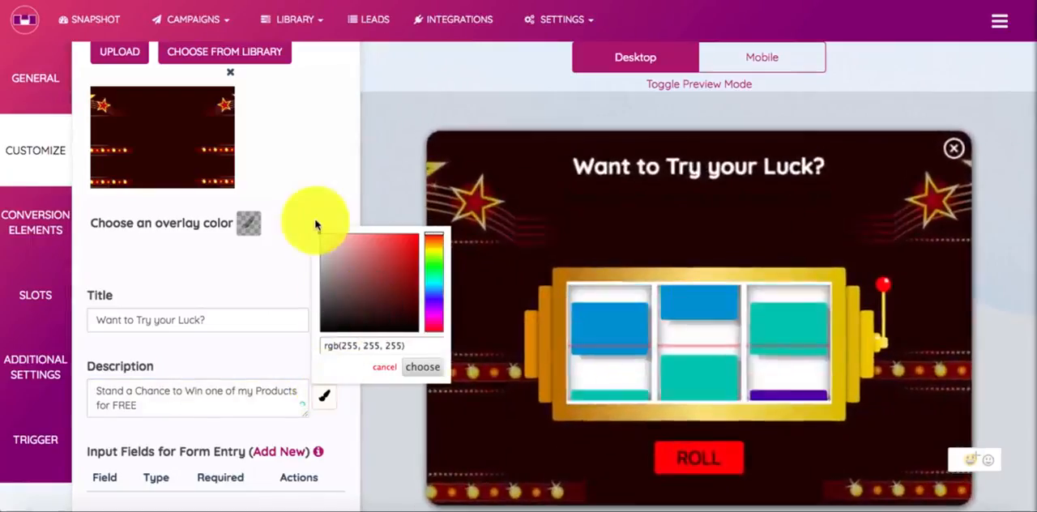
pyautogui.click(412, 365)
pyautogui.scroll(-2, 303, 352)
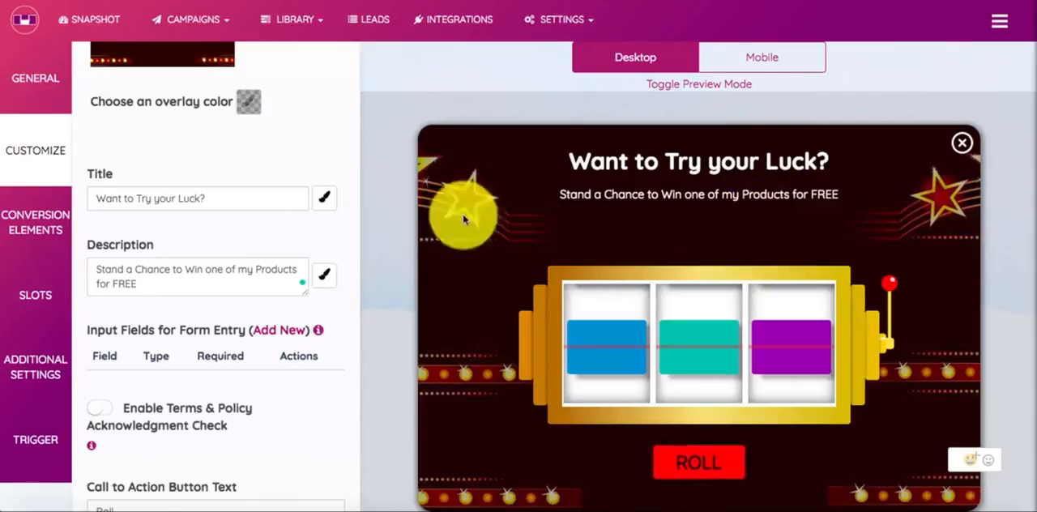
pyautogui.scroll(-1, 230, 243)
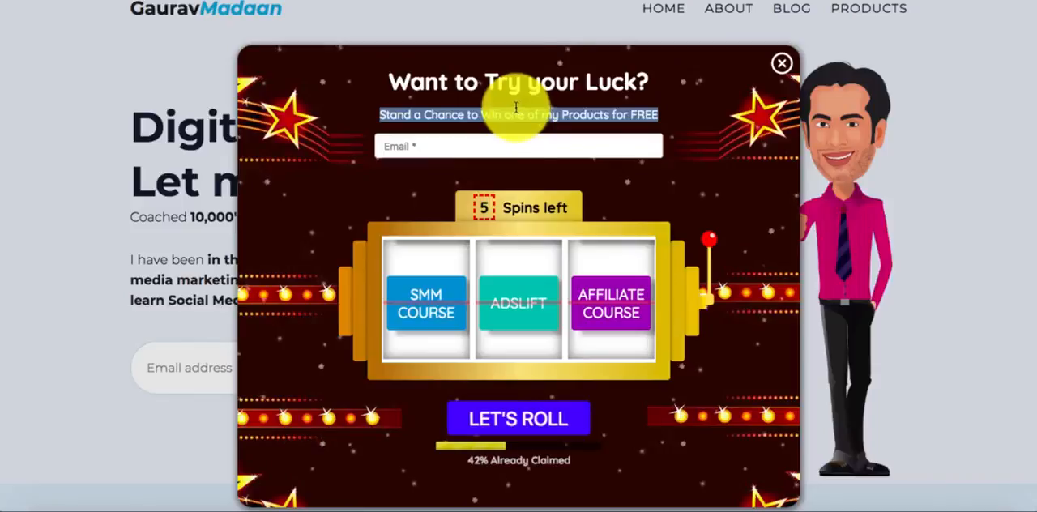
# Add a required form entry field named Email with the type Email
pyautogui.click(458, 144)
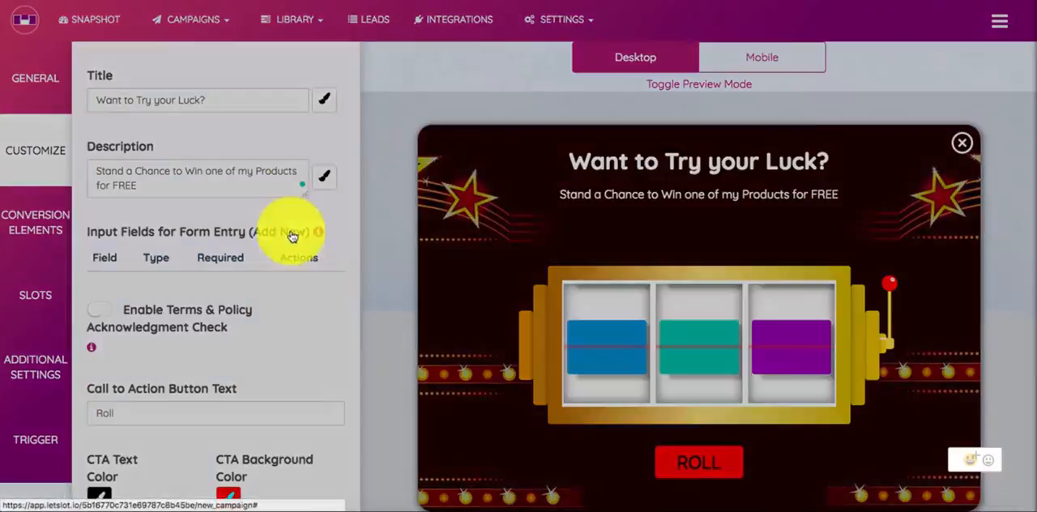
pyautogui.click(288, 232)
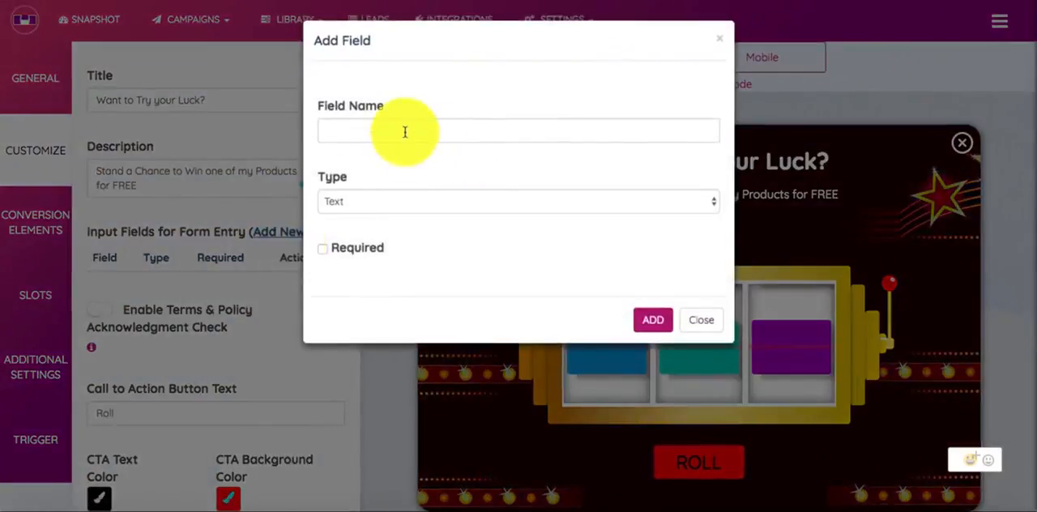
pyautogui.click(375, 203)
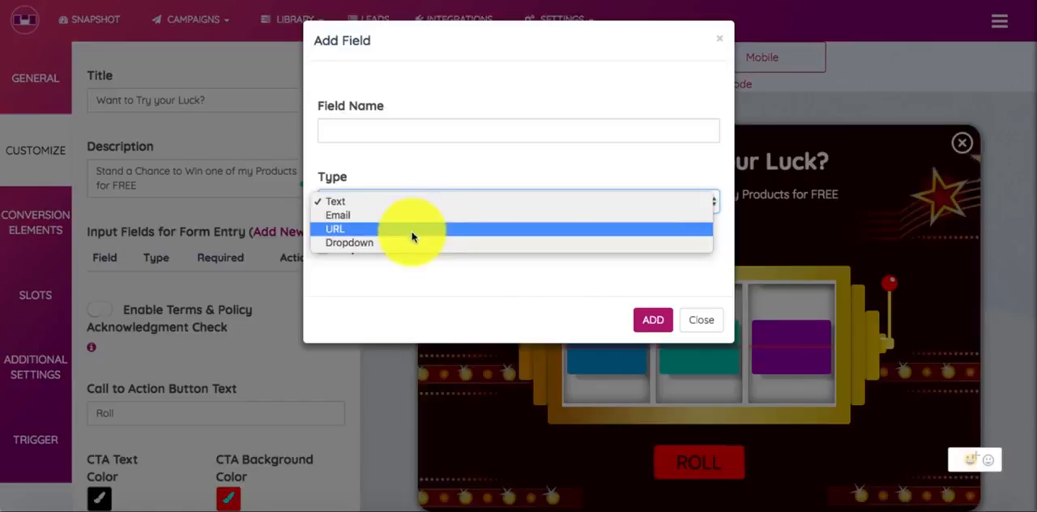
pyautogui.click(407, 174)
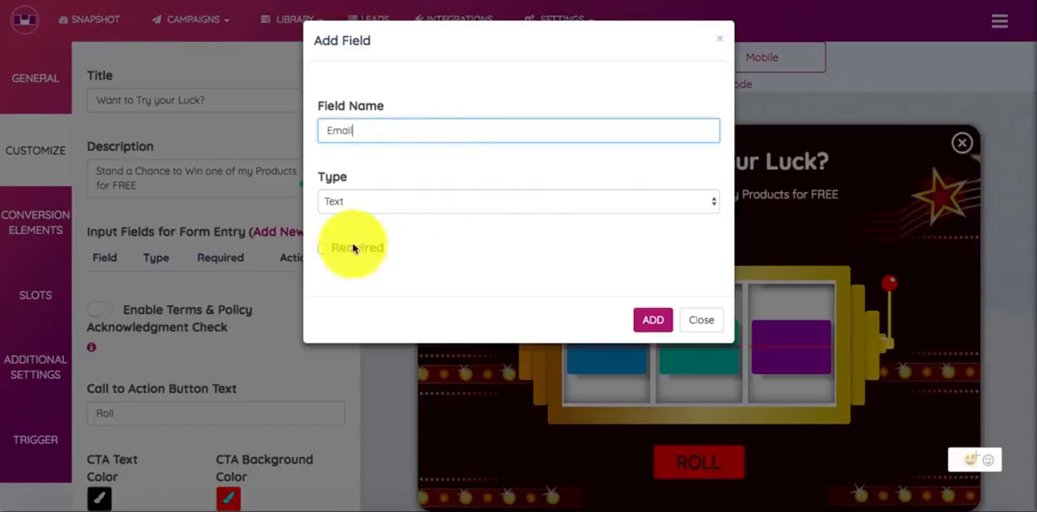
pyautogui.click(320, 249)
pyautogui.click(390, 209)
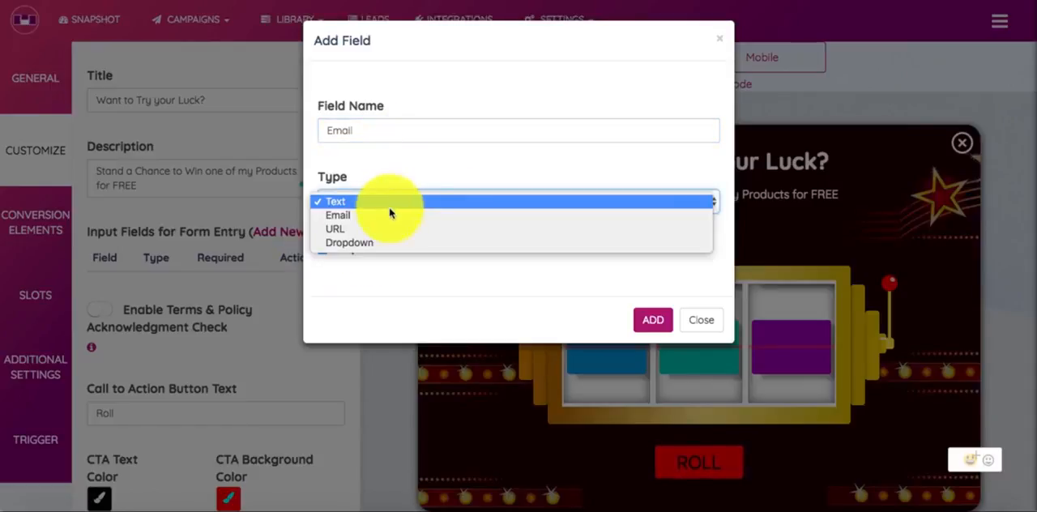
pyautogui.click(384, 215)
pyautogui.click(653, 320)
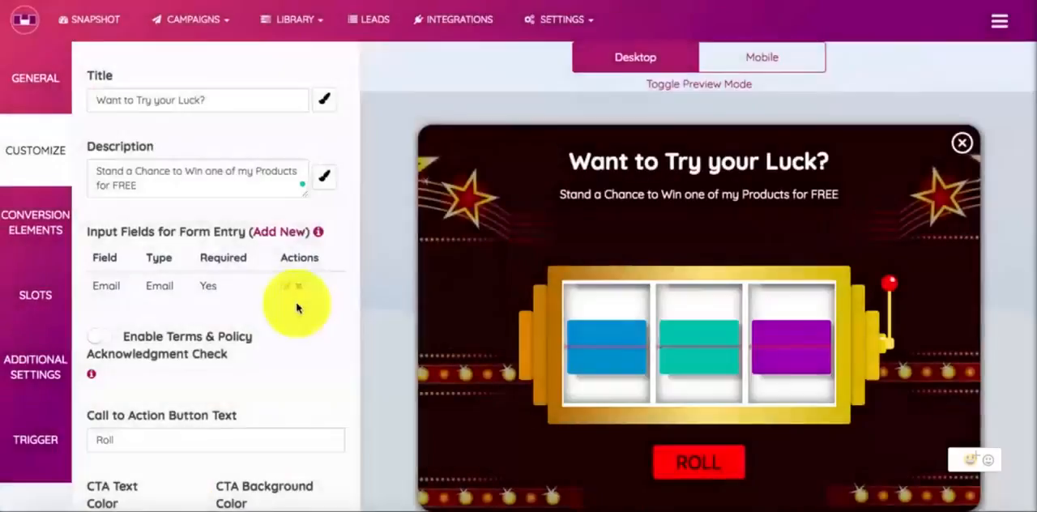
# Add an optional form entry field called Name with the type Text
pyautogui.click(279, 233)
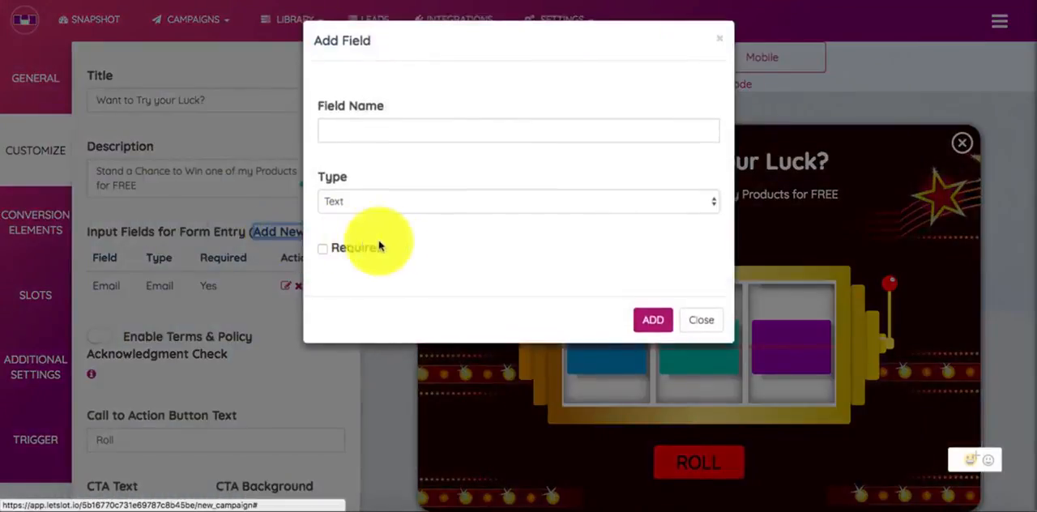
pyautogui.click(370, 128)
pyautogui.click(373, 203)
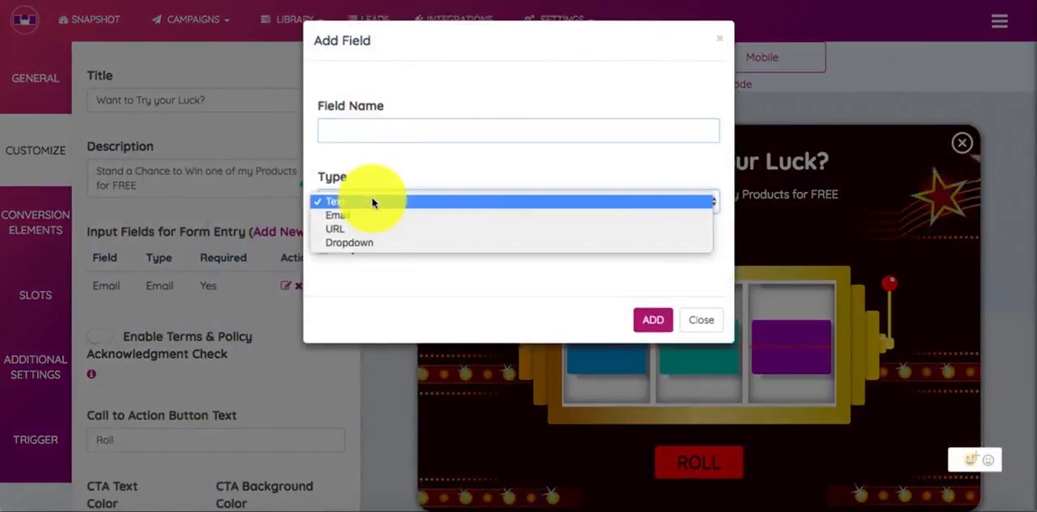
pyautogui.click(373, 212)
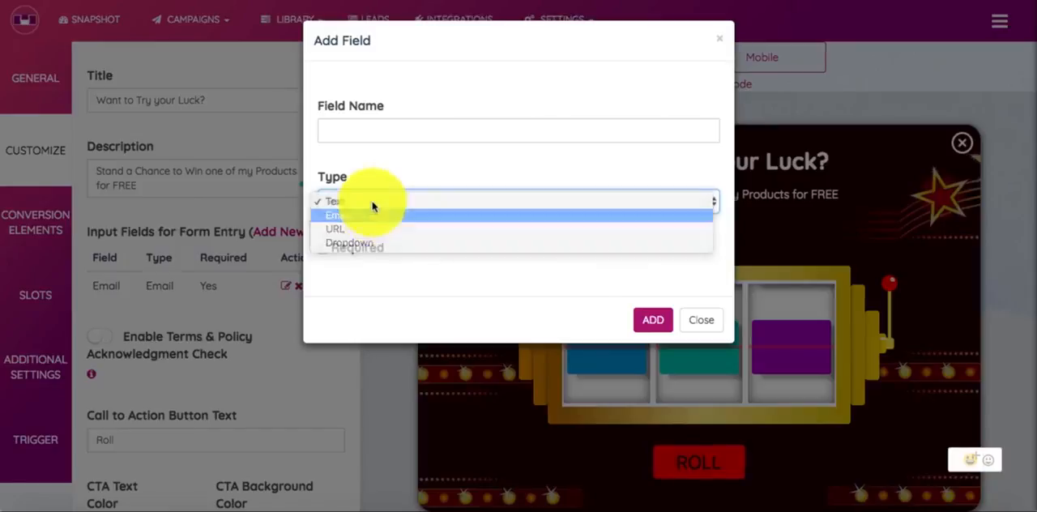
pyautogui.click(398, 128)
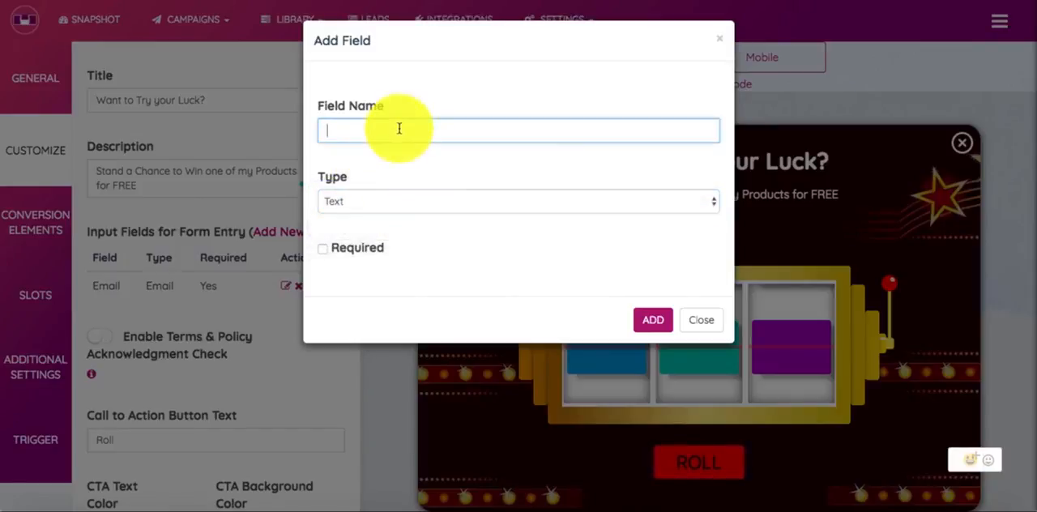
pyautogui.write('Name')
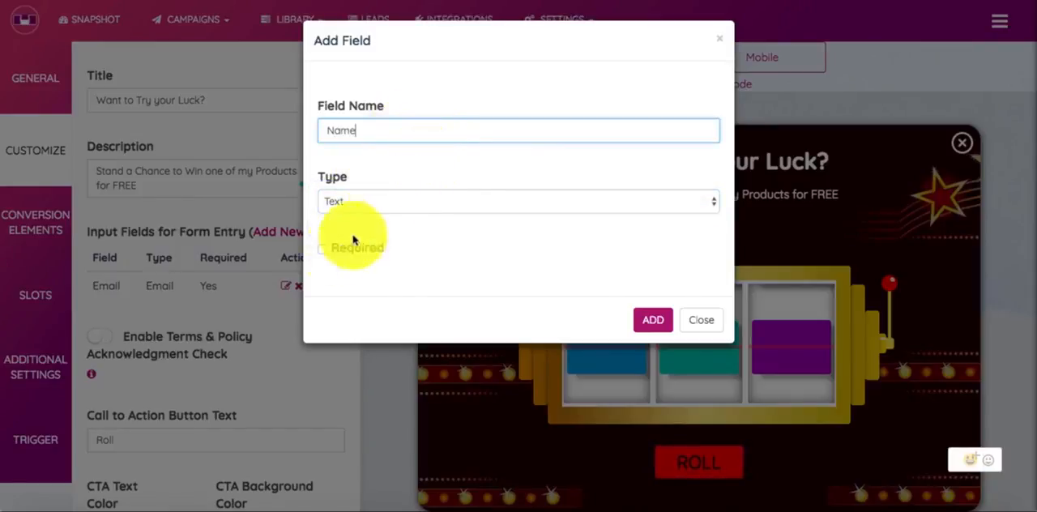
pyautogui.click(644, 320)
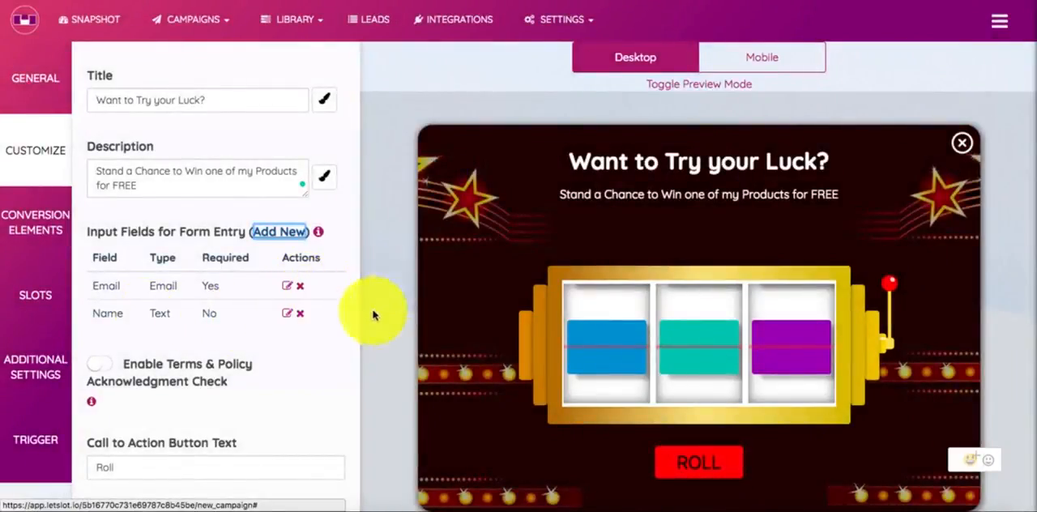
# Switch the Terms & Policy acknowledgment check on and off again, and delete the Name field from the form entries
pyautogui.scroll(-4, 248, 382)
pyautogui.scroll(2, 249, 386)
pyautogui.scroll(1, 248, 387)
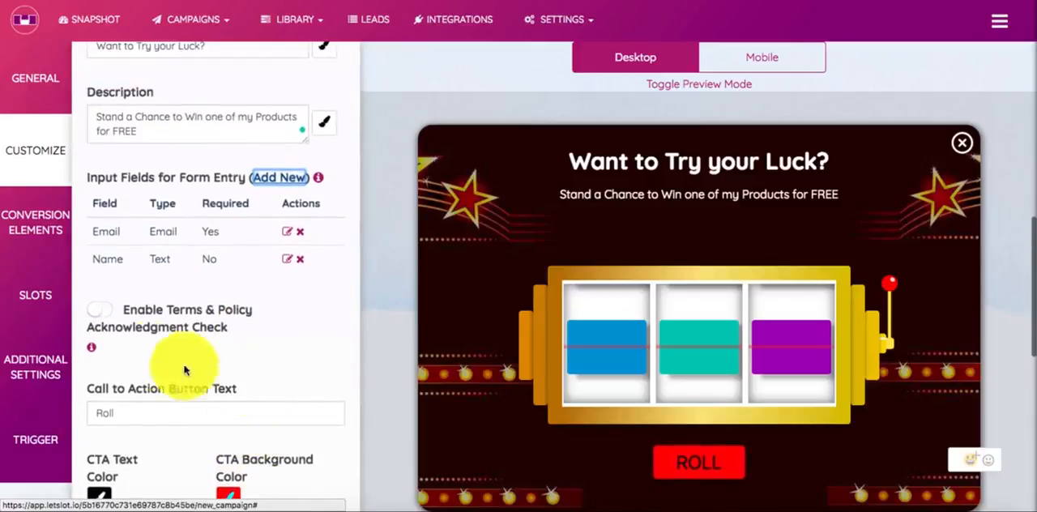
pyautogui.click(97, 314)
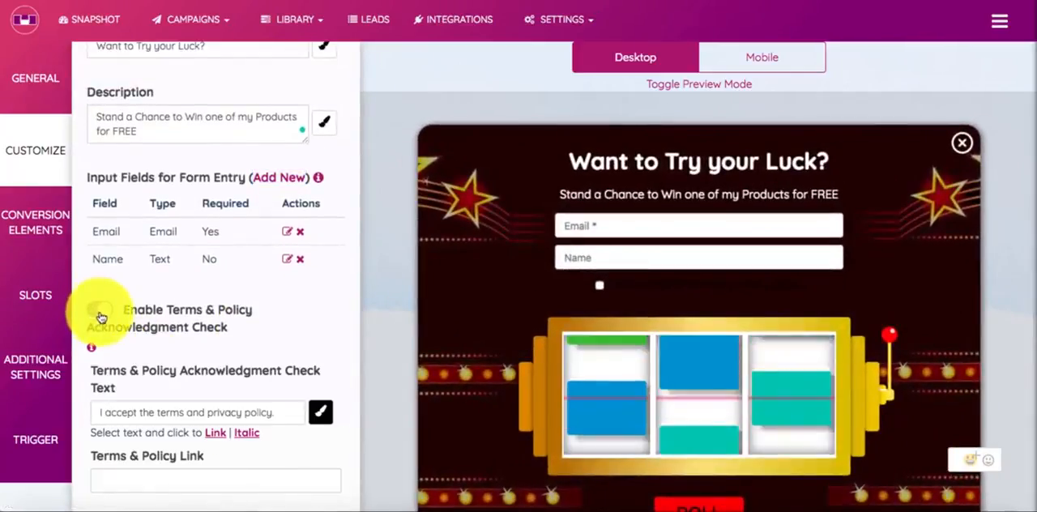
pyautogui.click(98, 315)
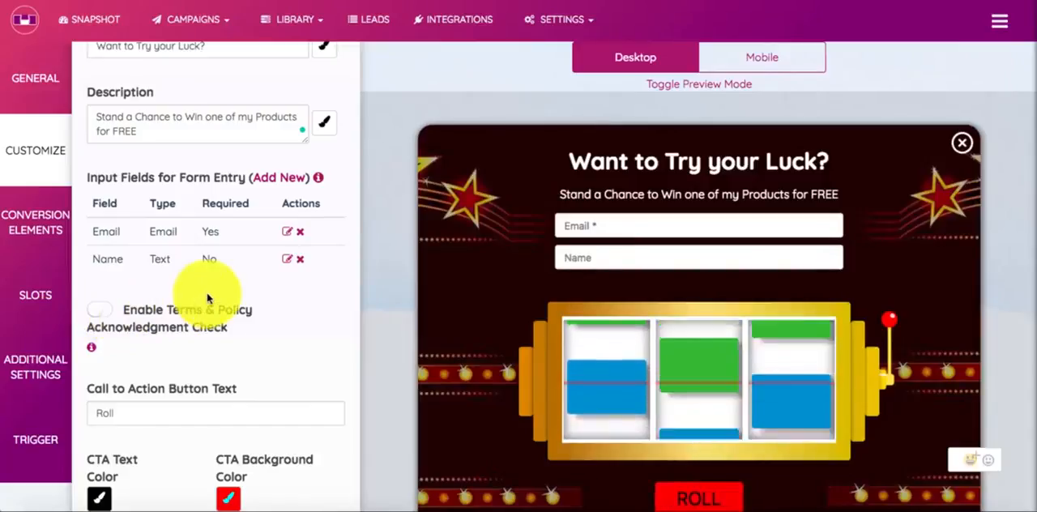
pyautogui.click(301, 261)
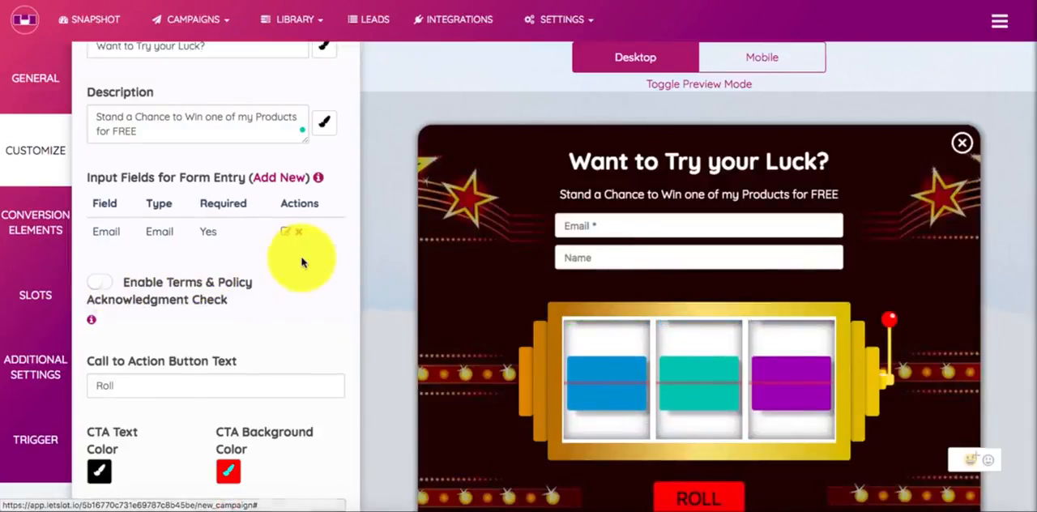
# Try the Terms & Policy acknowledgment check with only the Email field in the form, and leave the check disabled
pyautogui.click(99, 281)
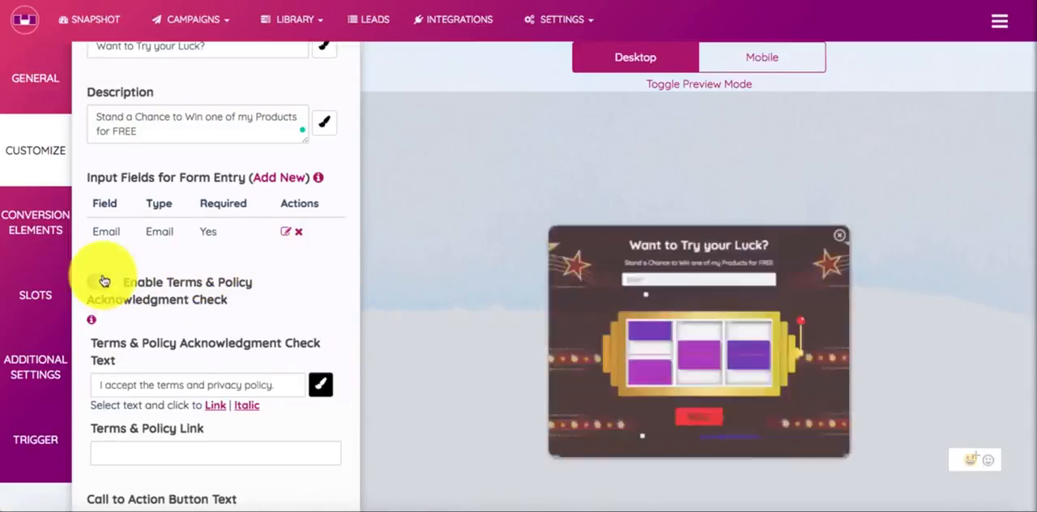
pyautogui.click(99, 281)
pyautogui.scroll(-1, 229, 298)
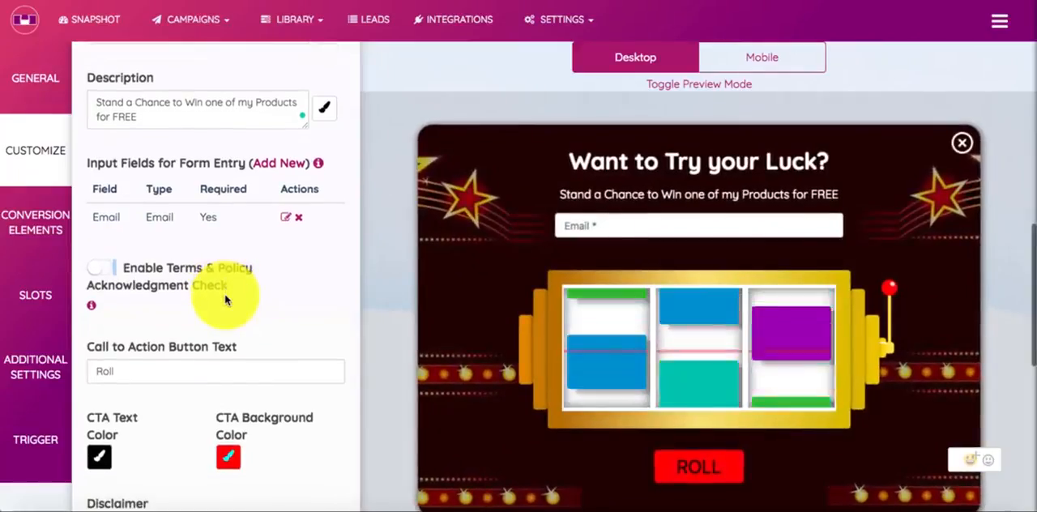
pyautogui.click(126, 270)
pyautogui.click(126, 270)
pyautogui.click(126, 270)
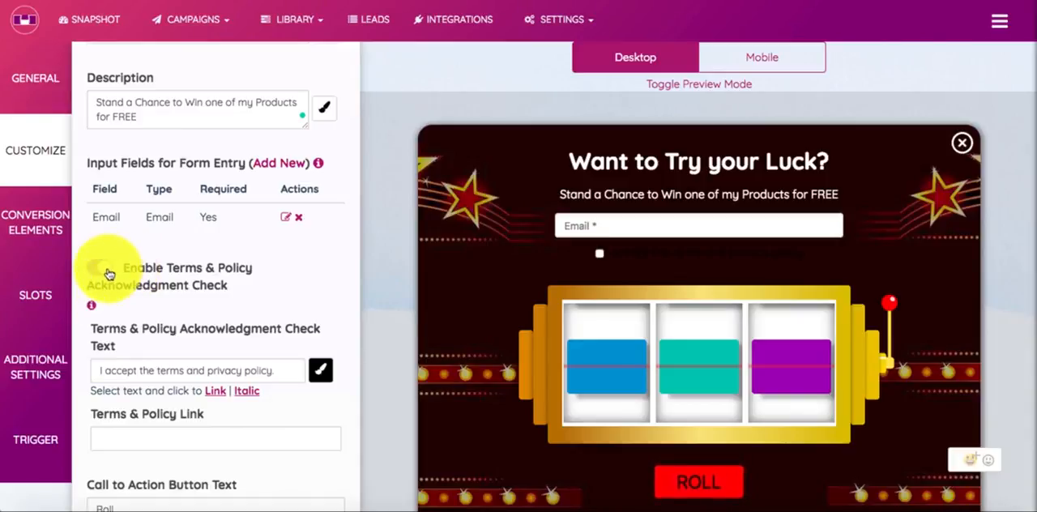
pyautogui.click(102, 269)
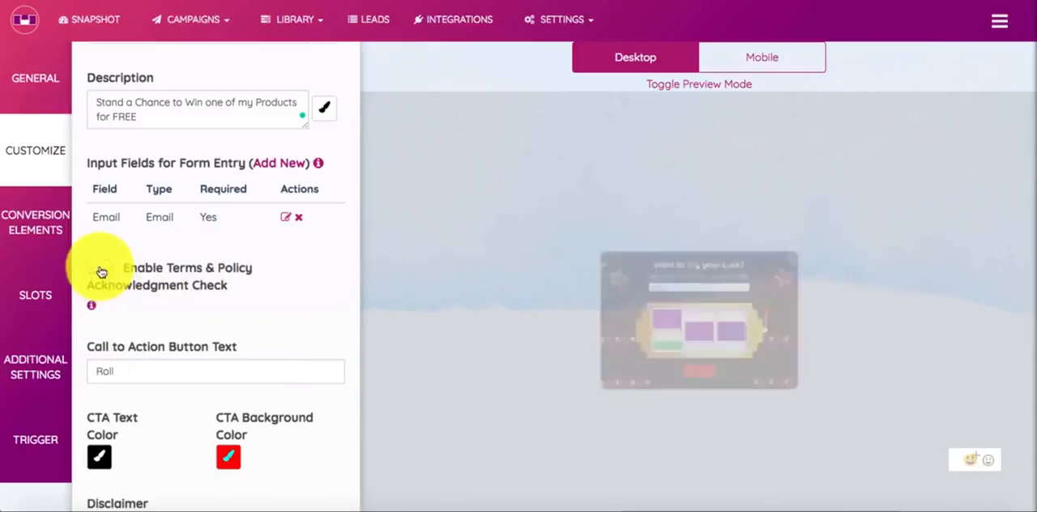
# Keep Roll as the call to action button text and set the CTA text color to rgb(255, 242, 242)
pyautogui.scroll(-1, 195, 348)
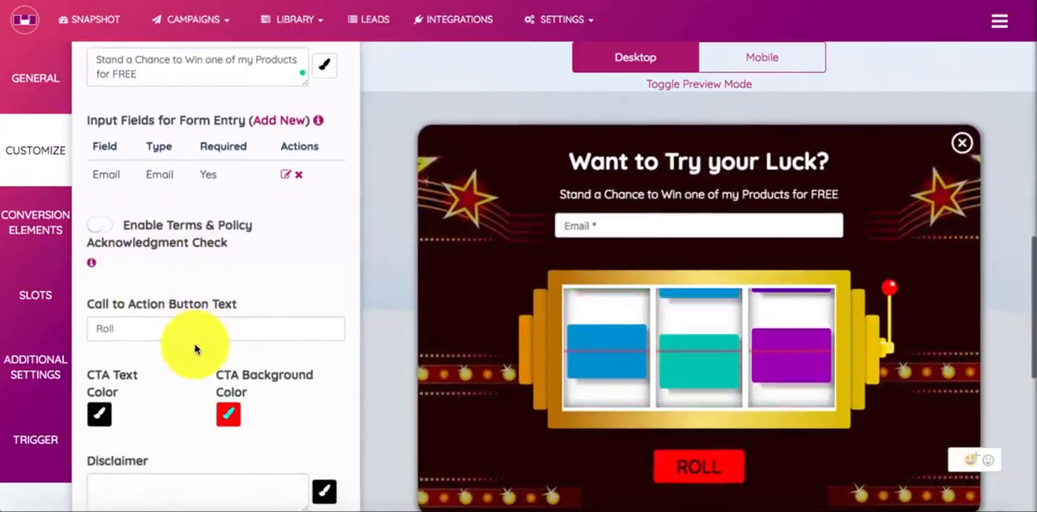
pyautogui.click(205, 308)
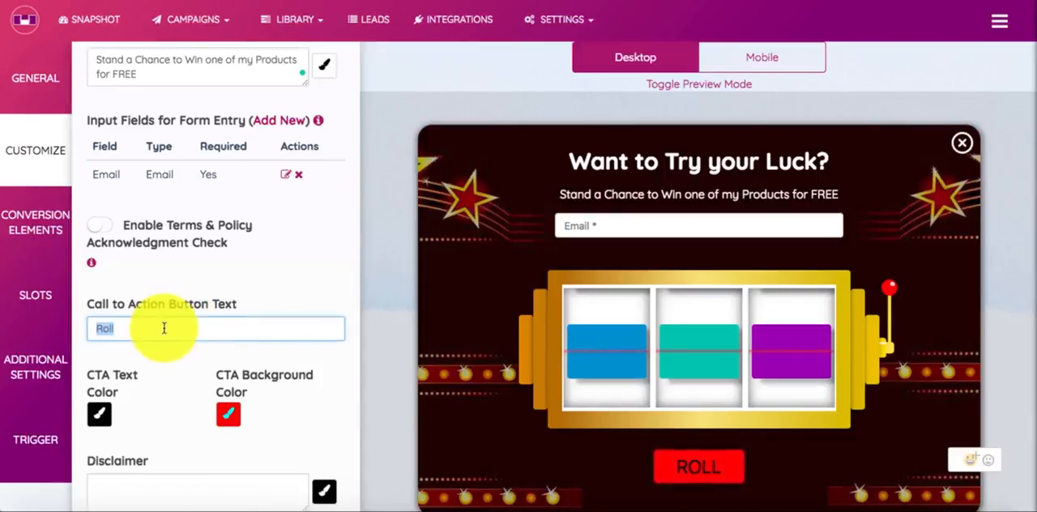
pyautogui.scroll(-1, 164, 328)
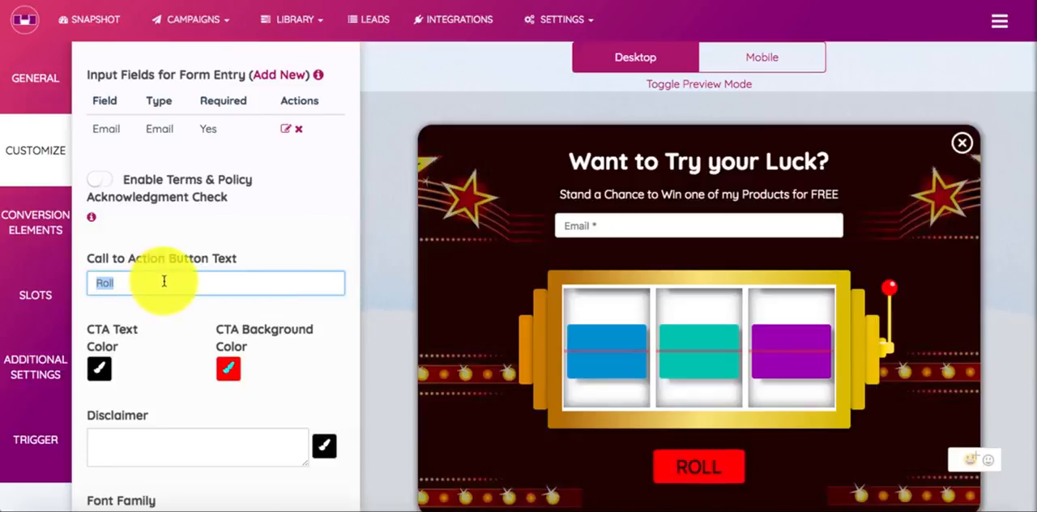
pyautogui.click(99, 369)
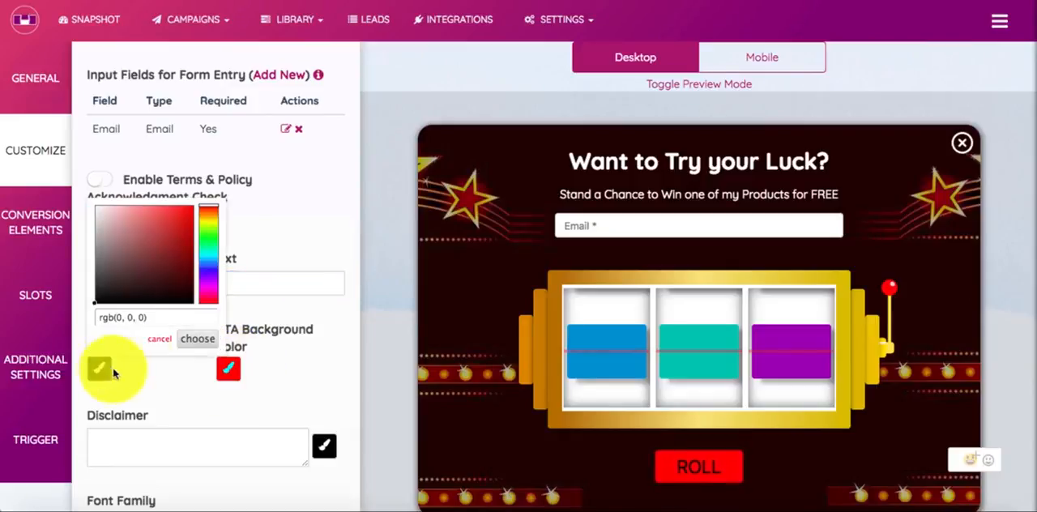
pyautogui.moveTo(111, 248); pyautogui.dragTo(99, 173)
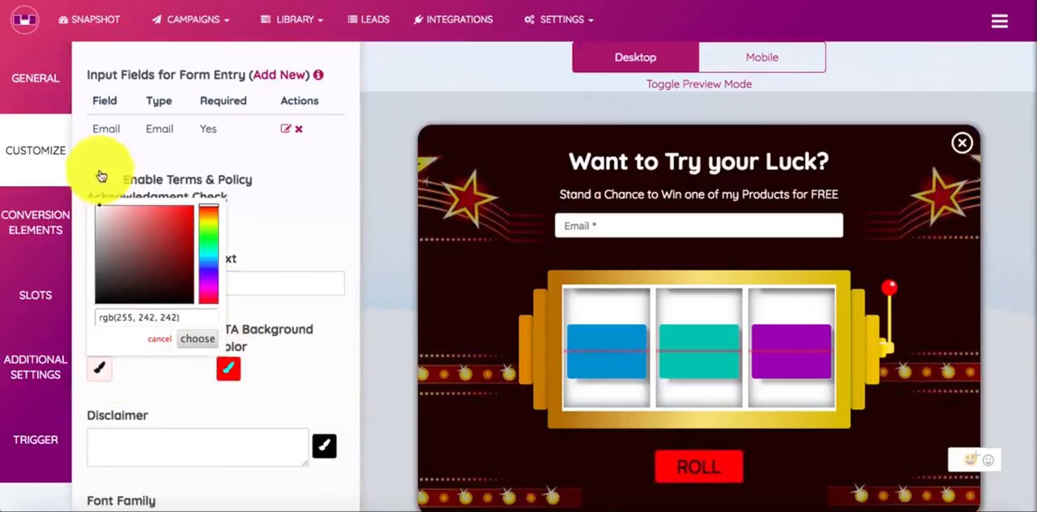
pyautogui.click(198, 339)
# Change the CTA background color to a bright blue
pyautogui.click(229, 369)
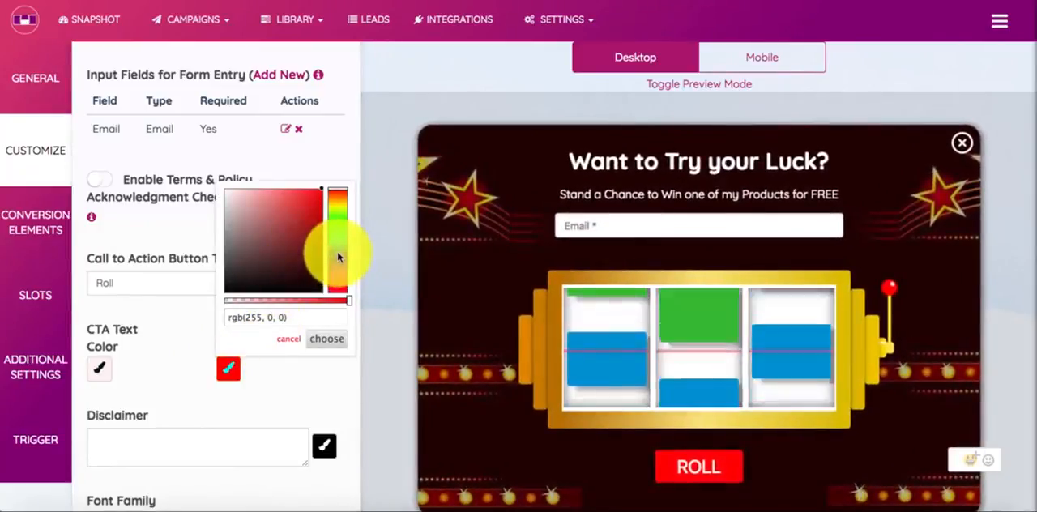
pyautogui.click(337, 255)
pyautogui.click(307, 255)
pyautogui.moveTo(307, 256); pyautogui.dragTo(333, 161)
pyautogui.click(339, 340)
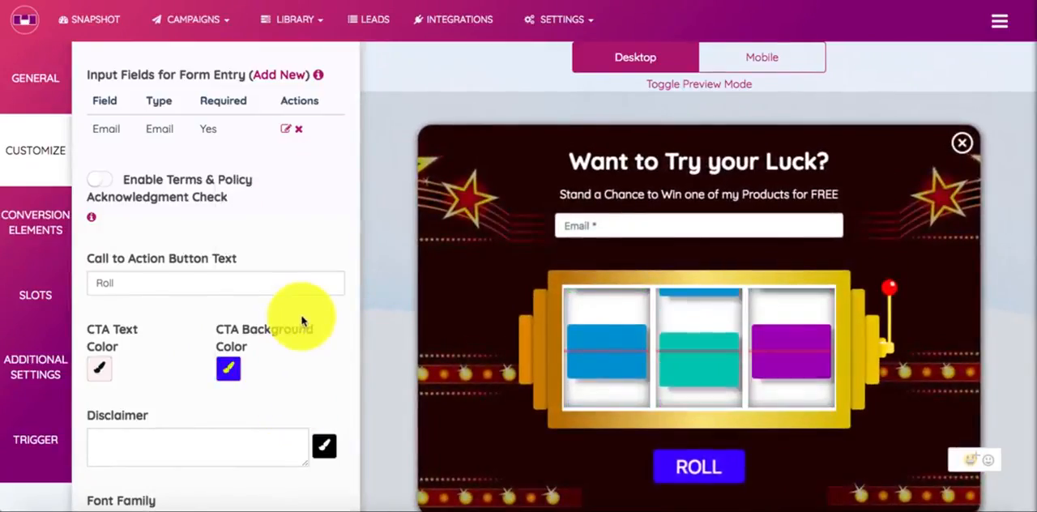
# Enable the snow effect and the spinning sound for the popup, keeping the Zoom in animation
pyautogui.scroll(-2, 296, 313)
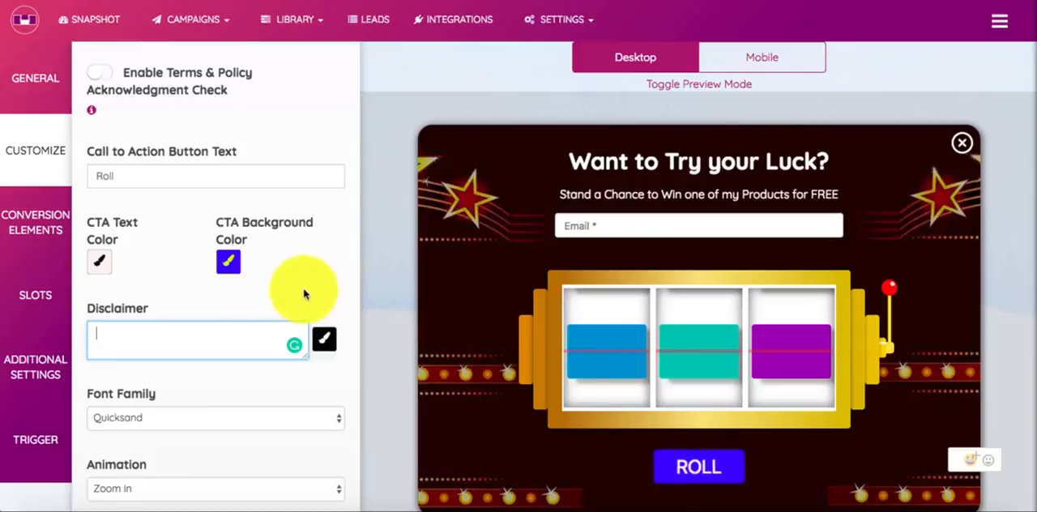
pyautogui.scroll(-3, 308, 289)
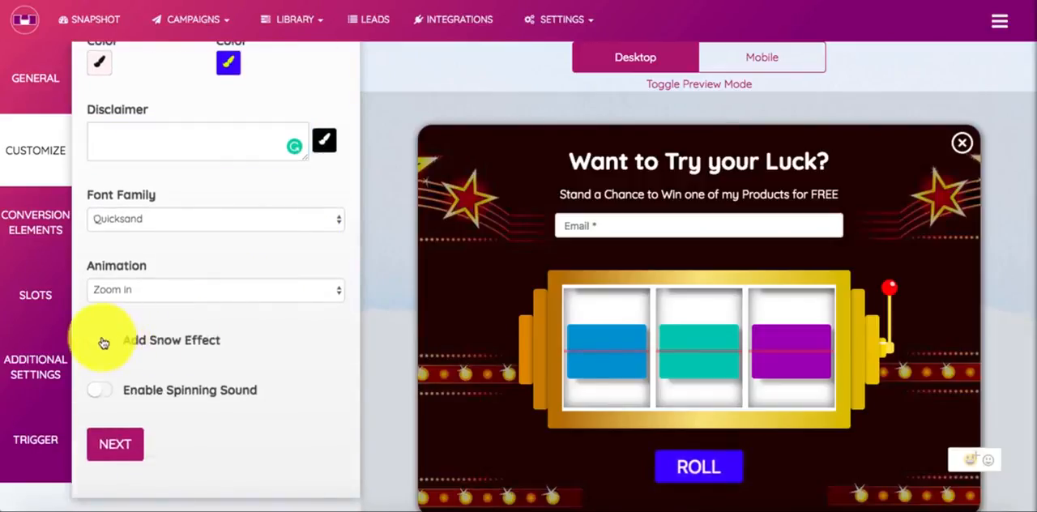
pyautogui.click(100, 340)
pyautogui.scroll(-1, 215, 358)
pyautogui.click(209, 276)
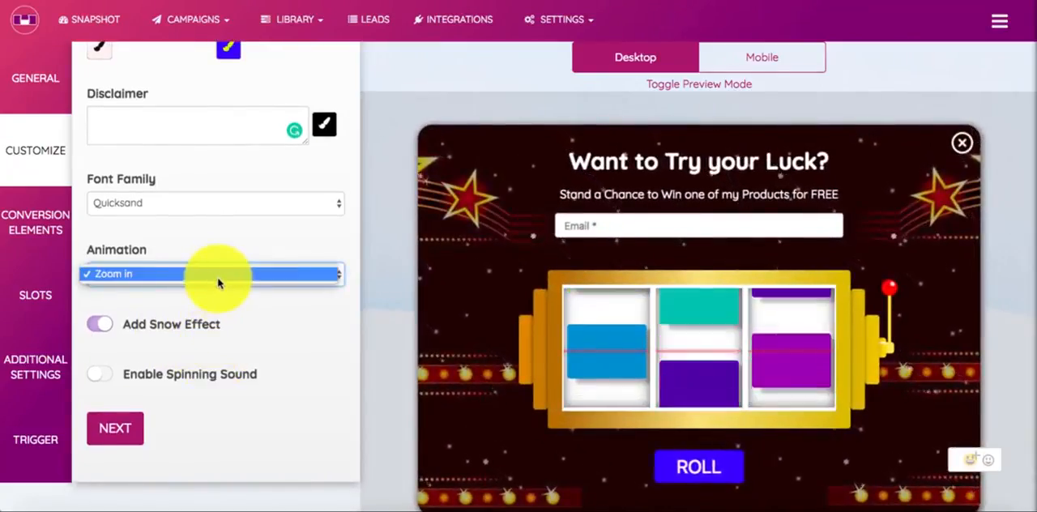
pyautogui.click(219, 276)
pyautogui.scroll(-1, 648, 356)
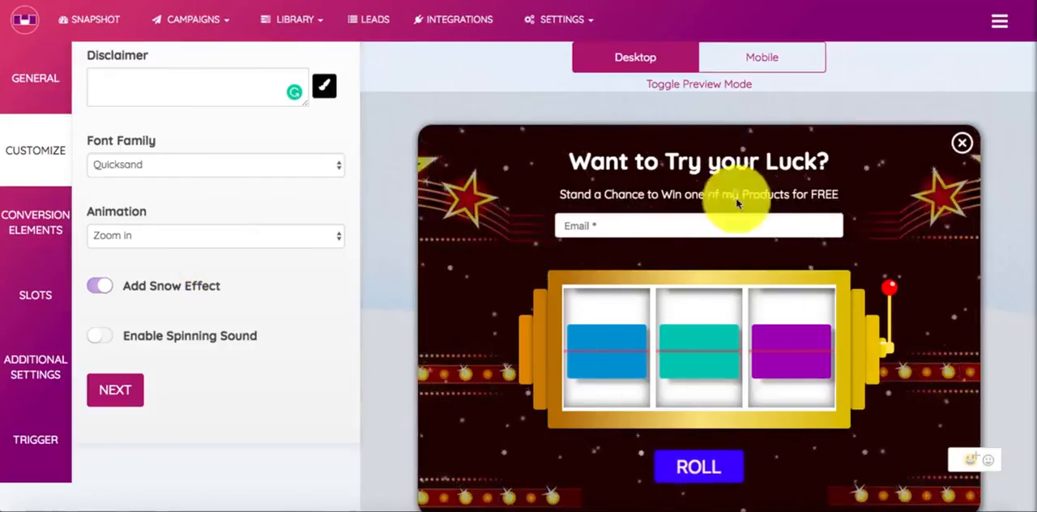
pyautogui.click(100, 339)
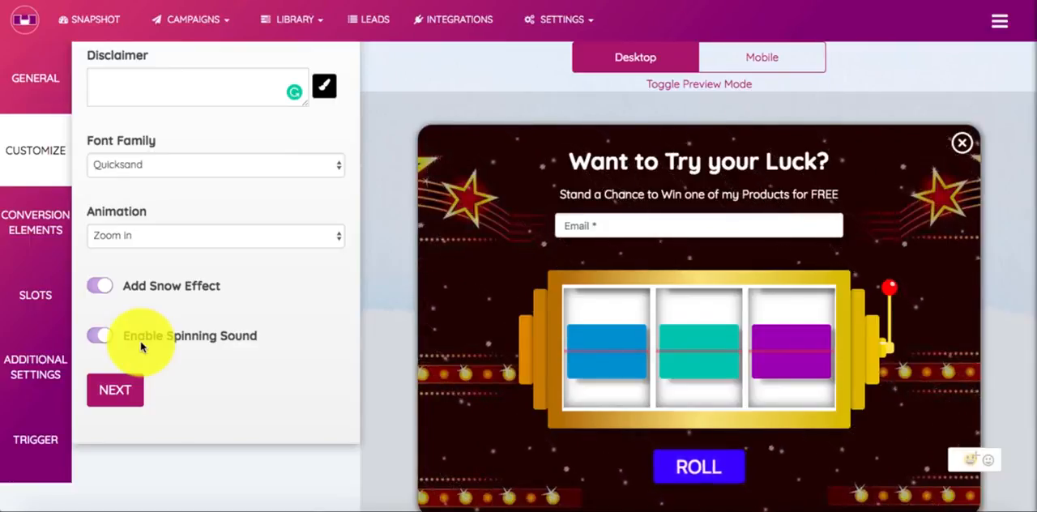
# Proceed to the Conversion Elements settings and bring the element type choices into view
pyautogui.click(104, 388)
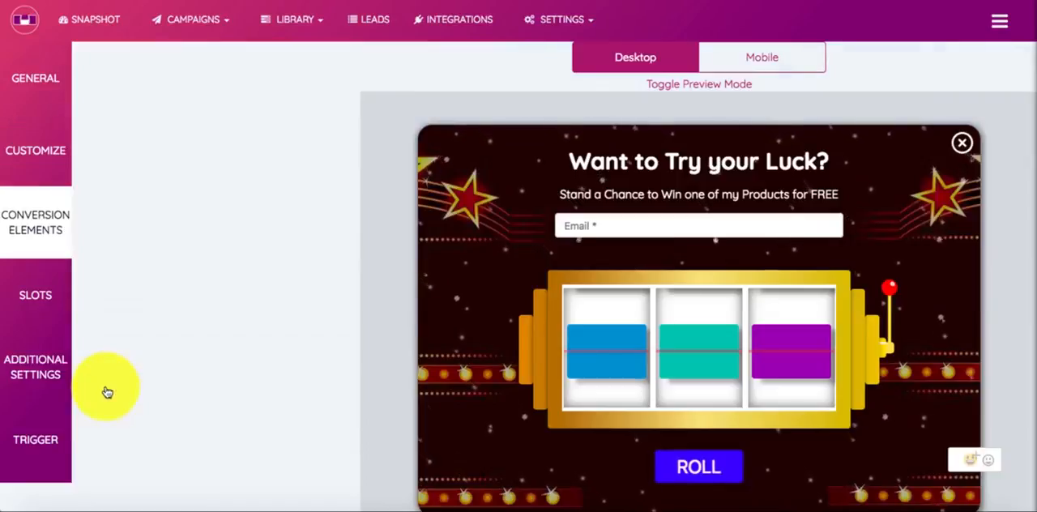
pyautogui.scroll(2, 189, 273)
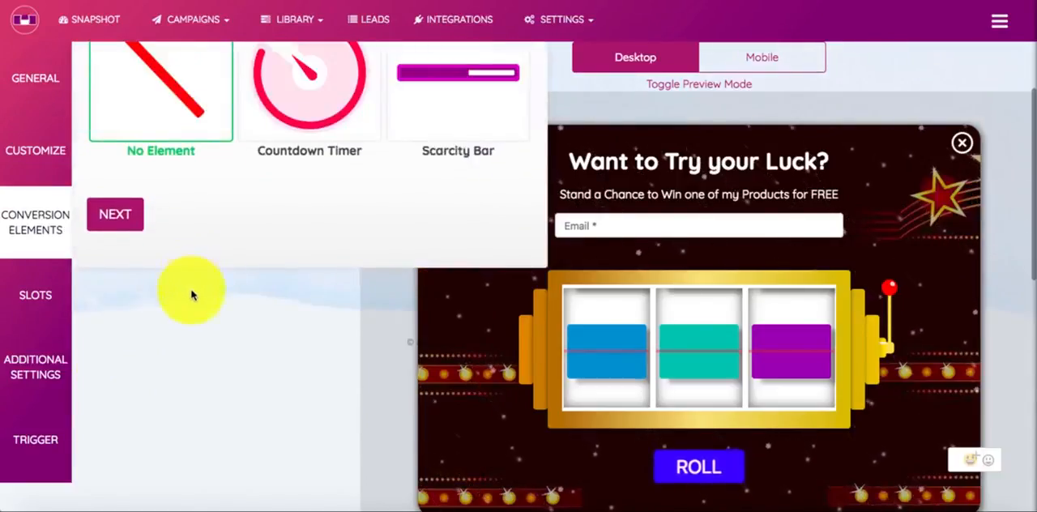
pyautogui.scroll(2, 191, 295)
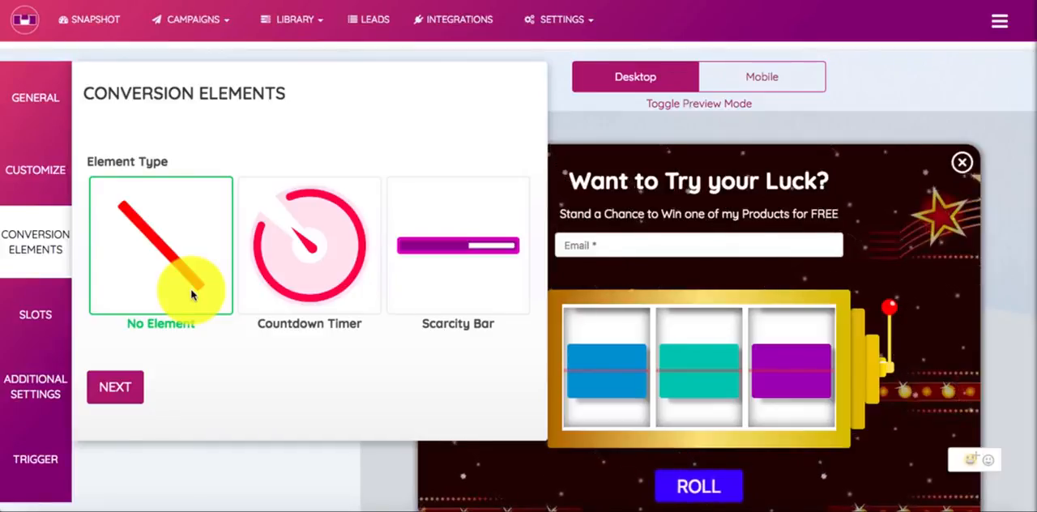
# Choose Scarcity Bar as the conversion element type and insert the Range placeholder into its text
pyautogui.click(282, 288)
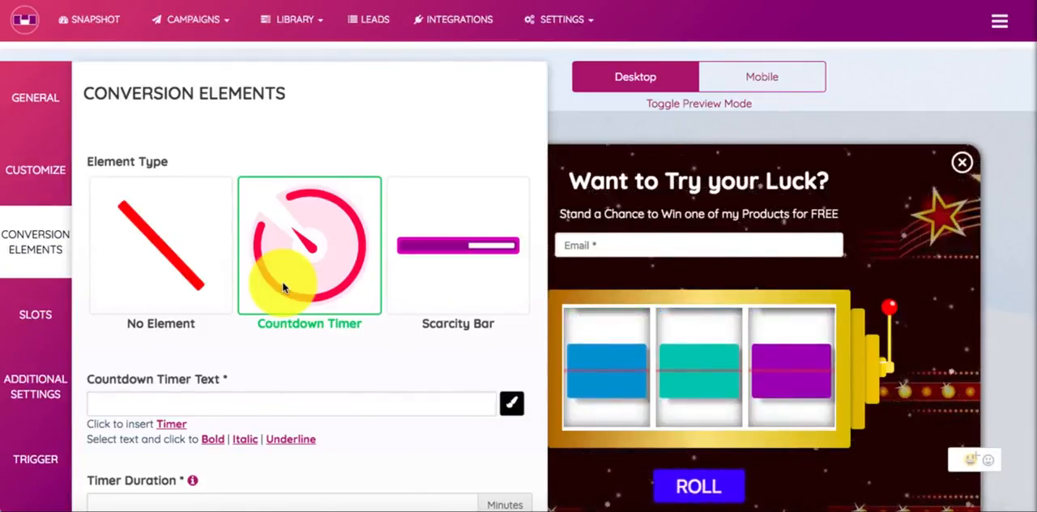
pyautogui.click(397, 278)
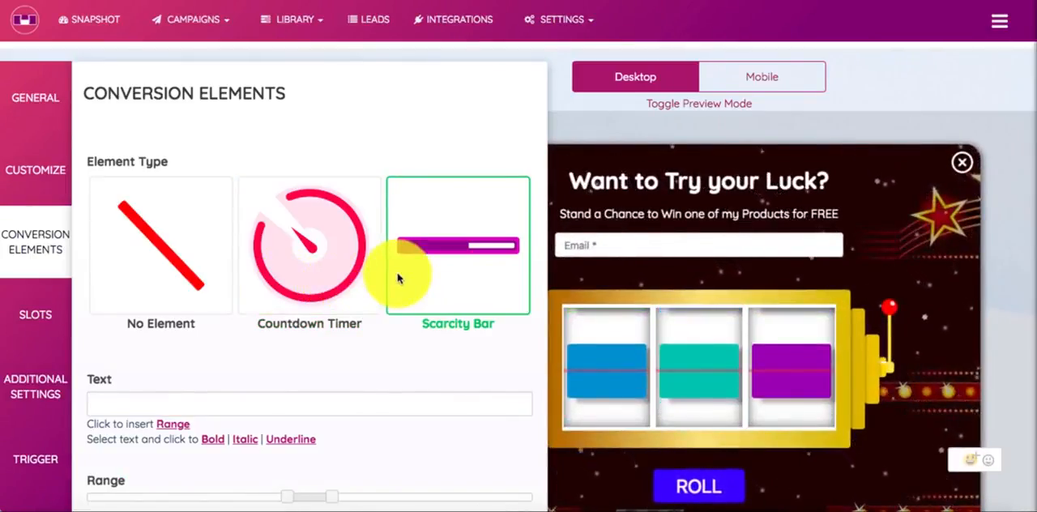
pyautogui.scroll(-3, 397, 278)
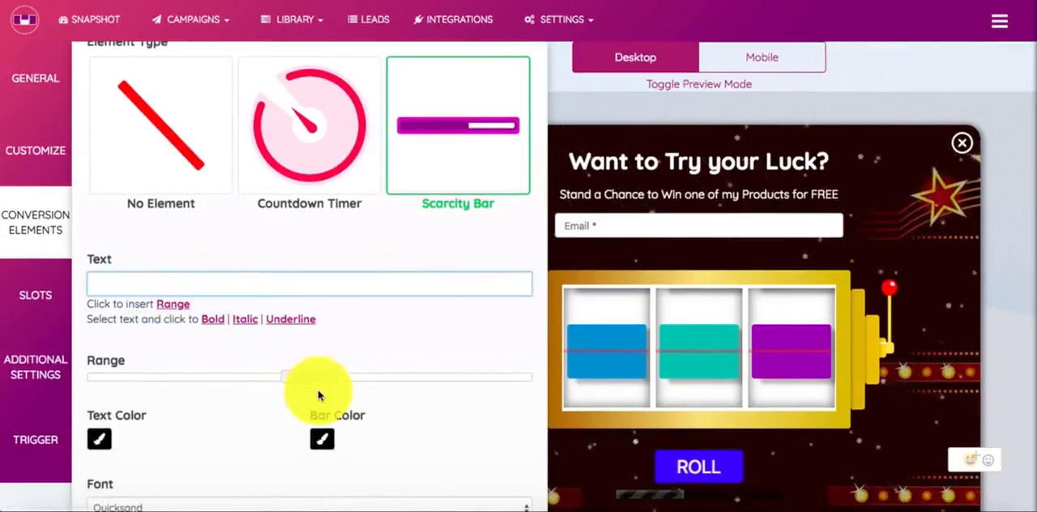
pyautogui.scroll(-2, 361, 417)
pyautogui.scroll(2, 363, 413)
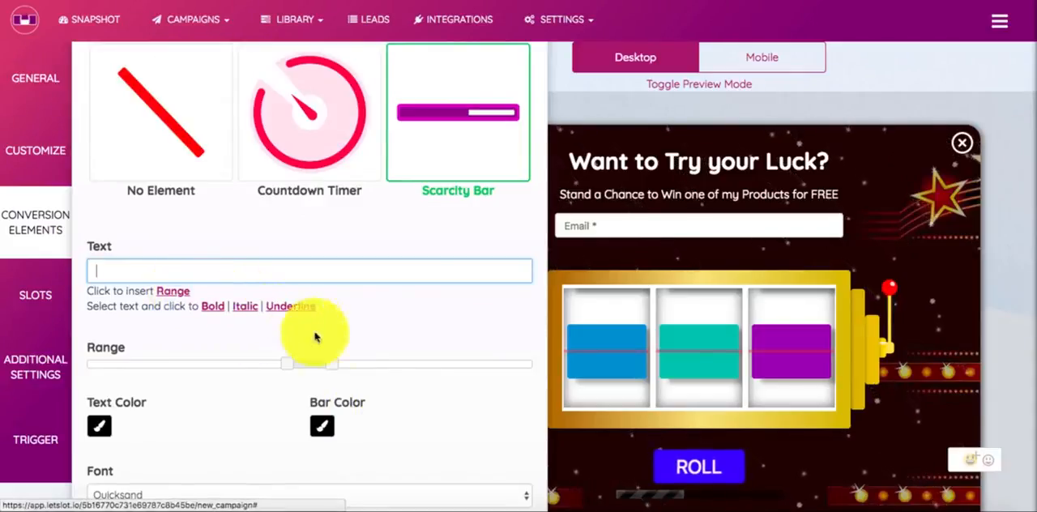
pyautogui.click(171, 291)
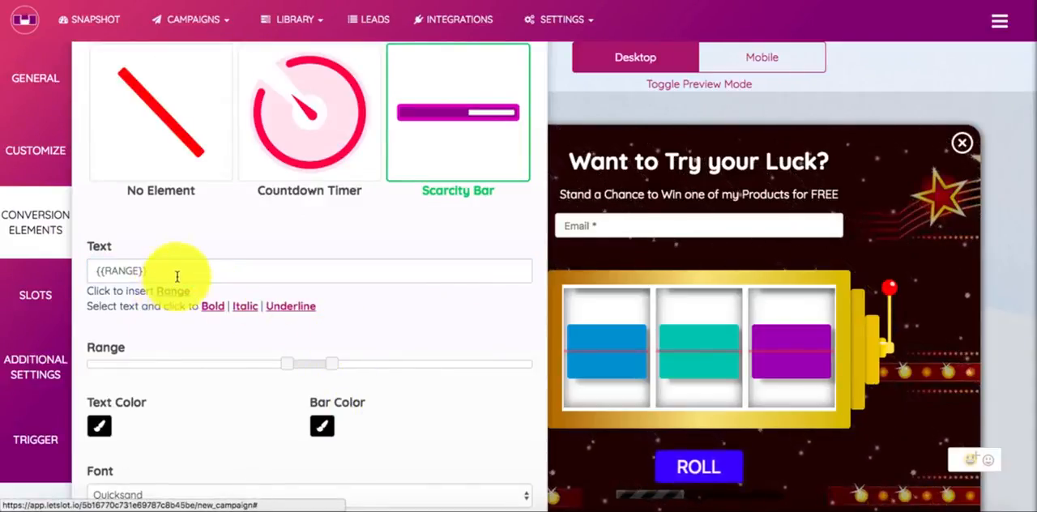
# Set the scarcity bar's range to 40-71
pyautogui.moveTo(328, 367); pyautogui.dragTo(343, 359)
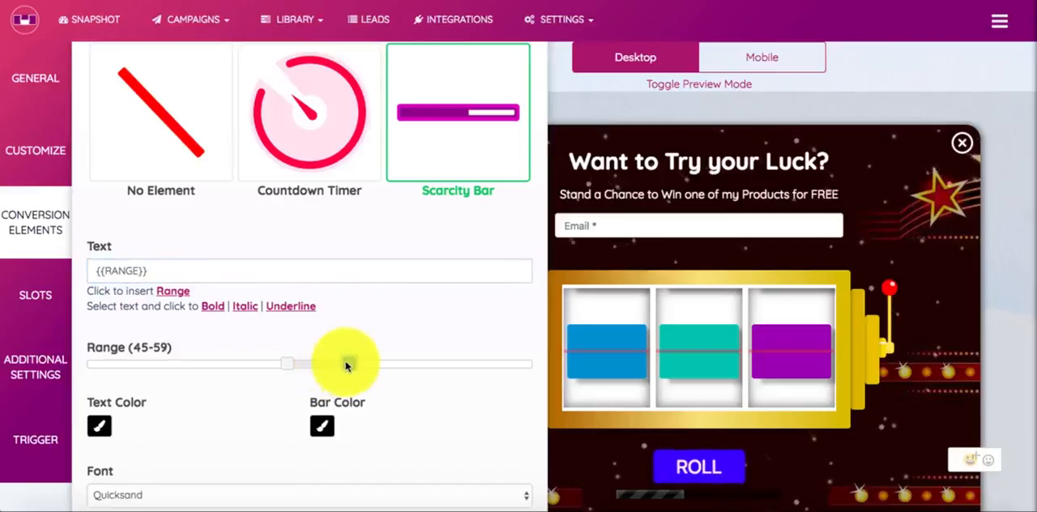
pyautogui.moveTo(278, 364); pyautogui.dragTo(406, 365)
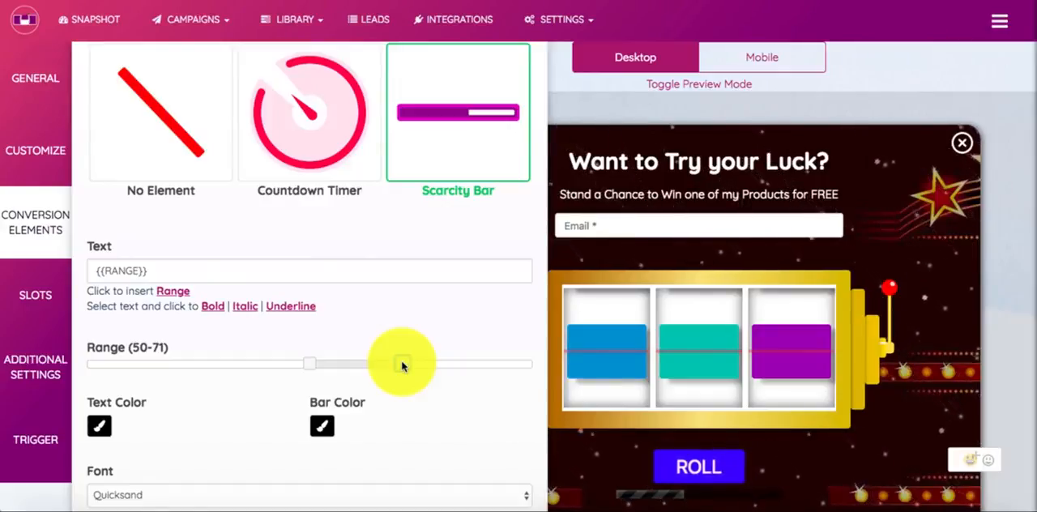
pyautogui.moveTo(309, 364); pyautogui.dragTo(282, 368)
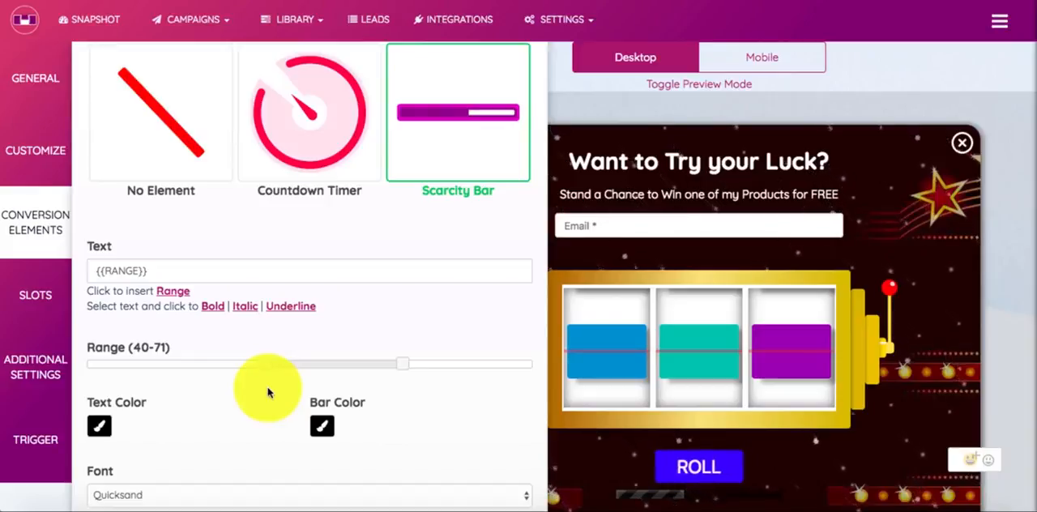
# Complete the scarcity bar text so it reads "{{RANGE}} People Already Claimed the Giveaway"
pyautogui.click(181, 267)
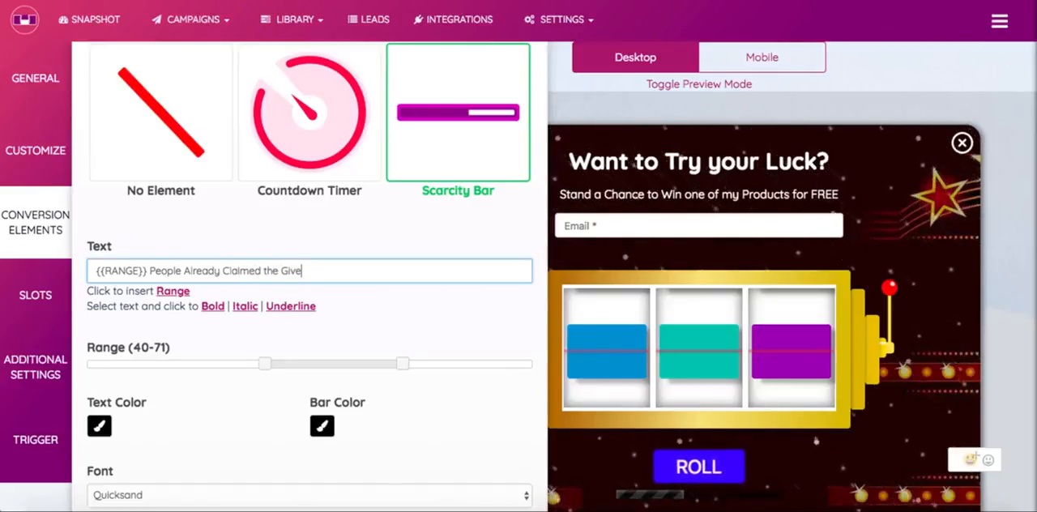
pyautogui.write('y')
pyautogui.click(322, 345)
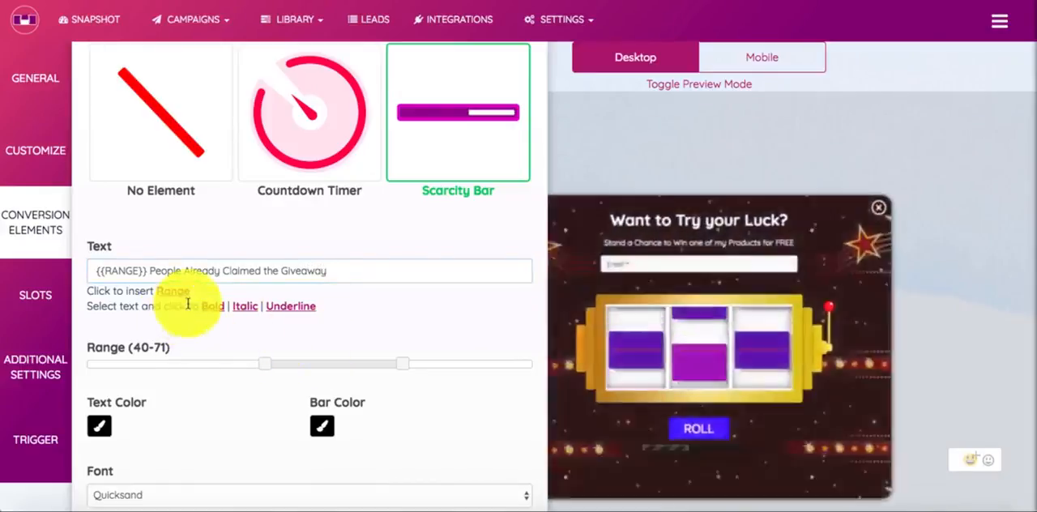
# Set the scarcity bar's text color to white
pyautogui.scroll(-3, 548, 359)
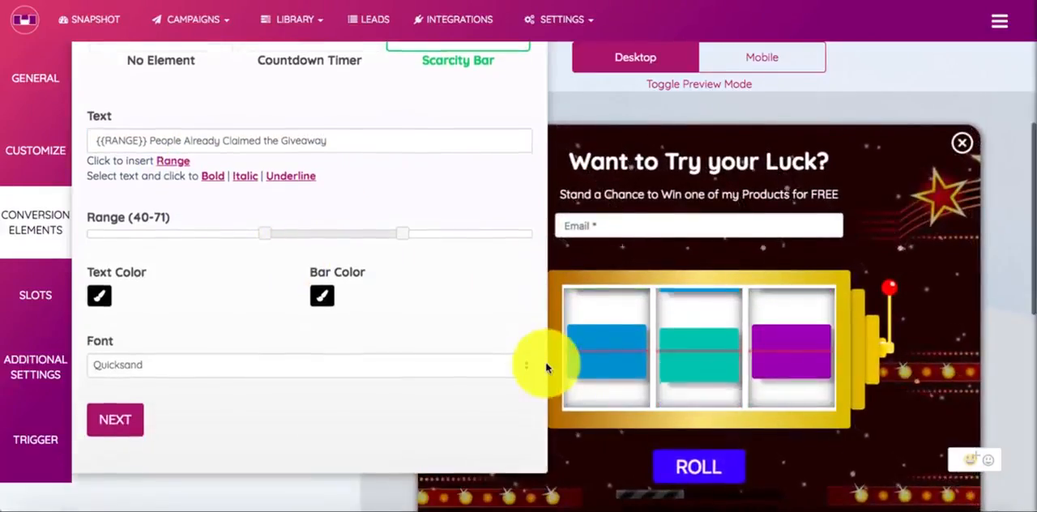
pyautogui.scroll(1, 101, 333)
pyautogui.click(98, 329)
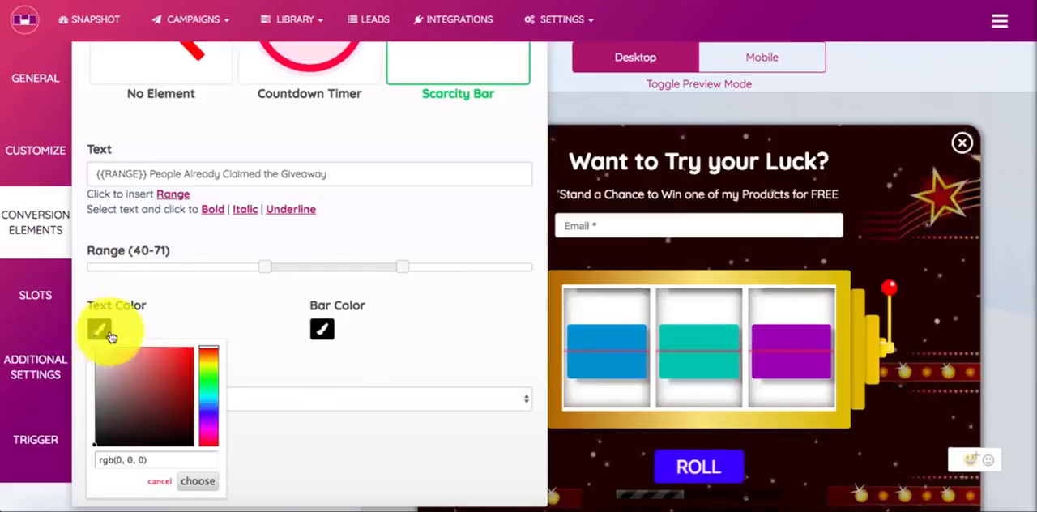
pyautogui.click(201, 480)
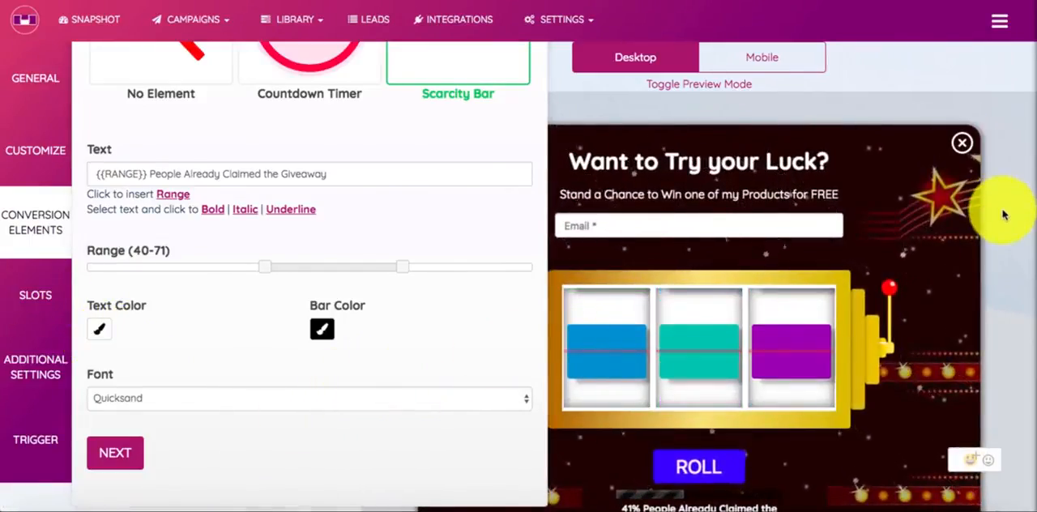
# Check the scarcity bar and its text in the full popup preview, and return to the Conversion Elements settings
pyautogui.scroll(-1, 1003, 215)
pyautogui.scroll(2, 1005, 213)
pyautogui.click(742, 86)
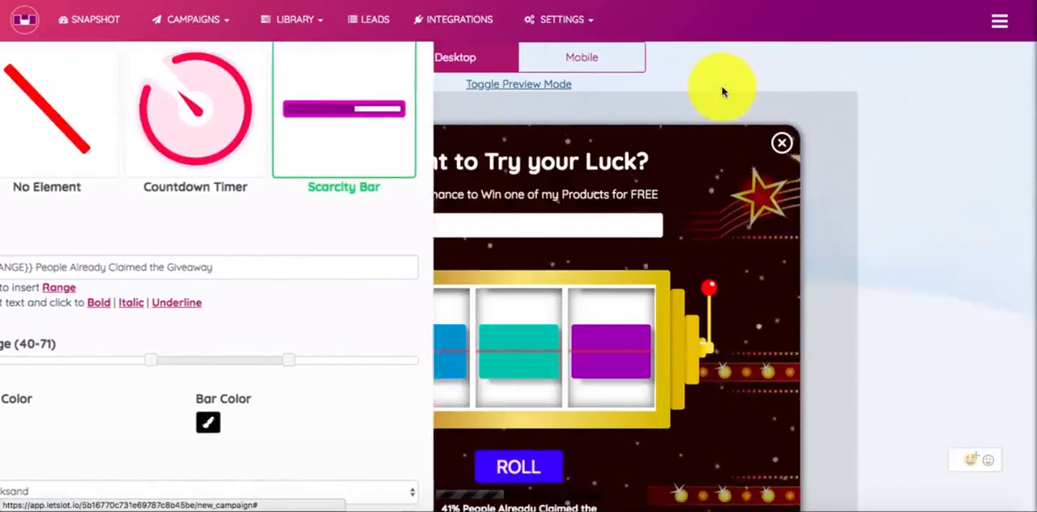
pyautogui.scroll(-2, 774, 220)
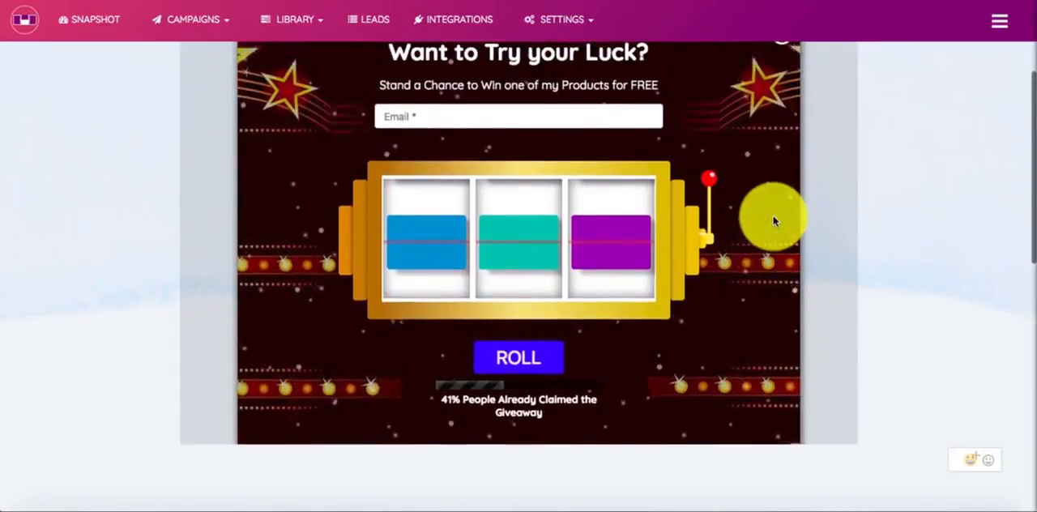
pyautogui.scroll(1, 771, 215)
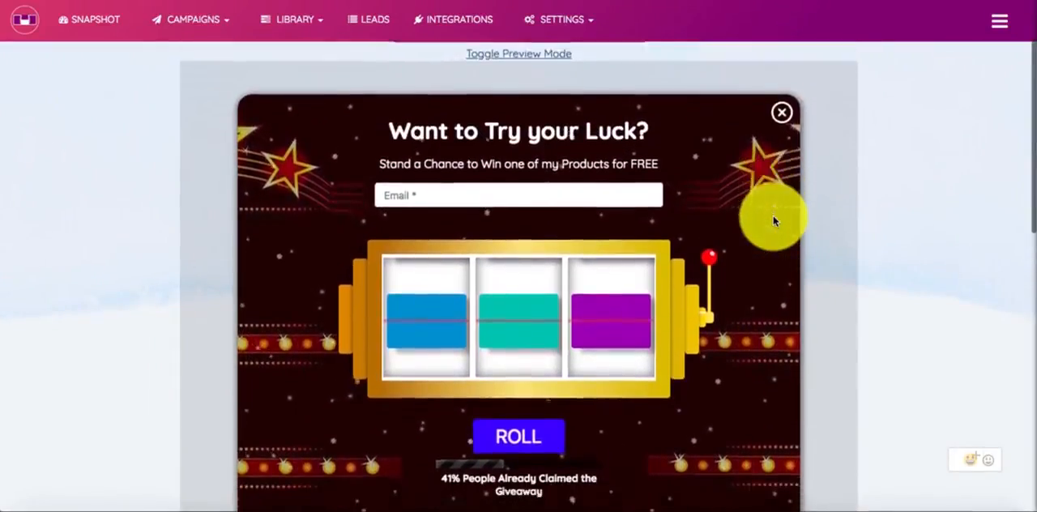
pyautogui.scroll(2, 527, 121)
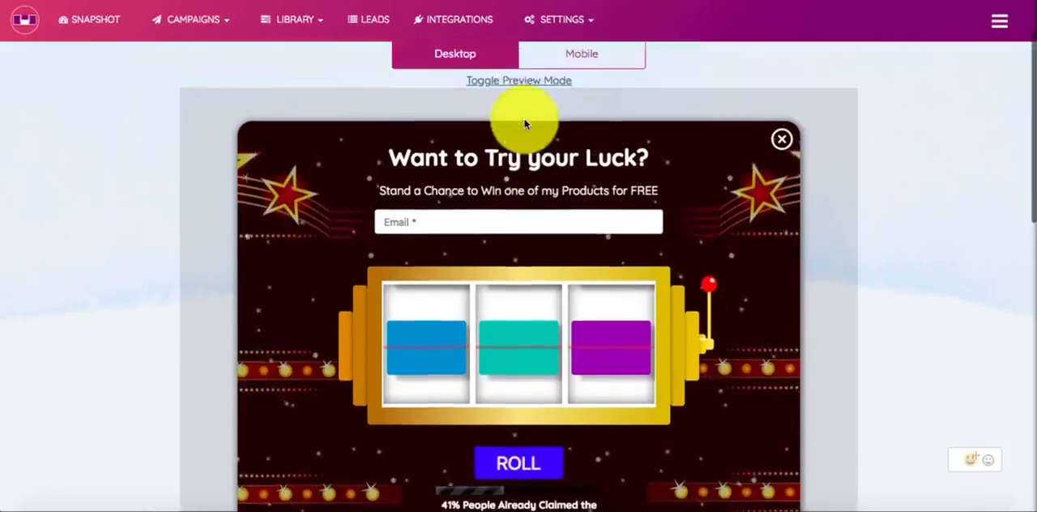
pyautogui.click(563, 125)
pyautogui.click(480, 123)
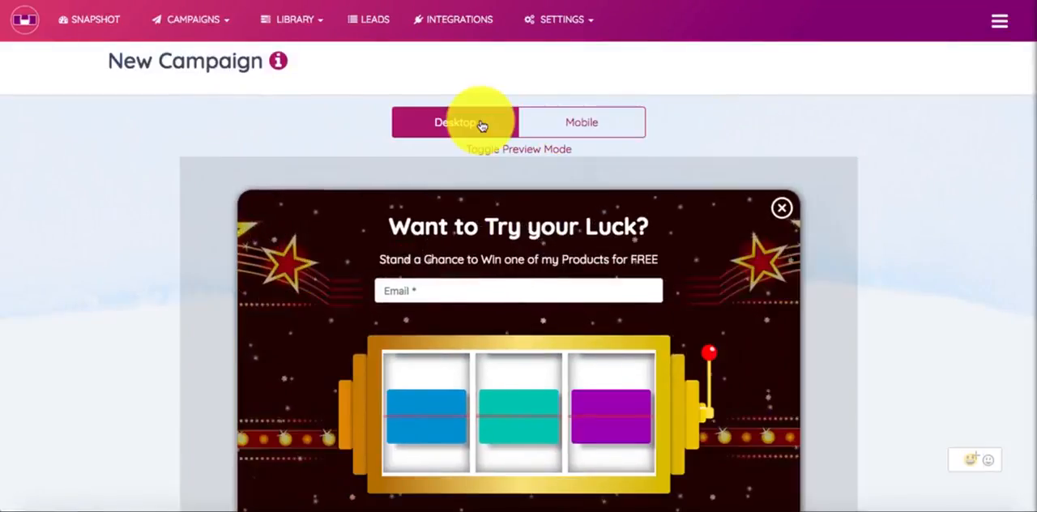
pyautogui.click(496, 150)
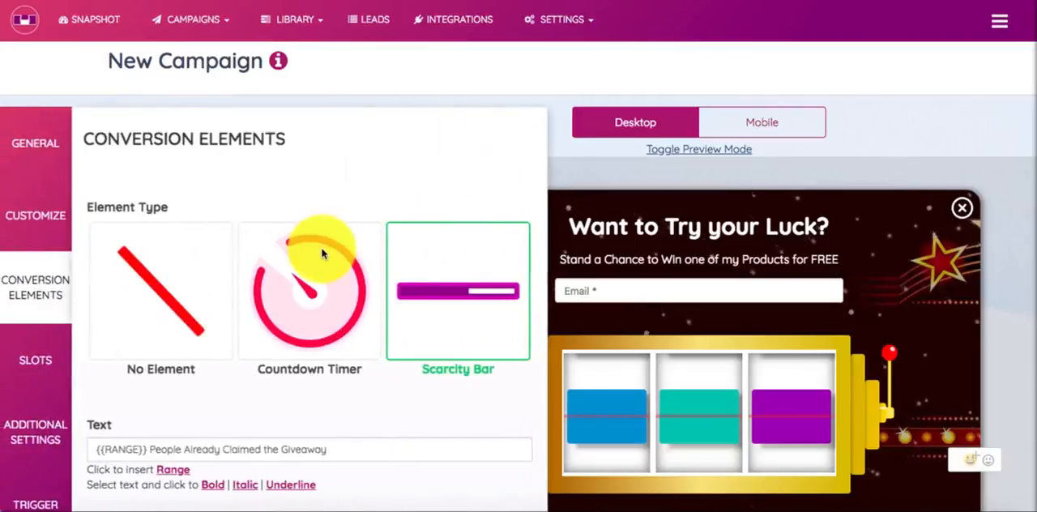
# Set the scarcity bar's bar color to red
pyautogui.scroll(-2, 324, 247)
pyautogui.scroll(-3, 321, 254)
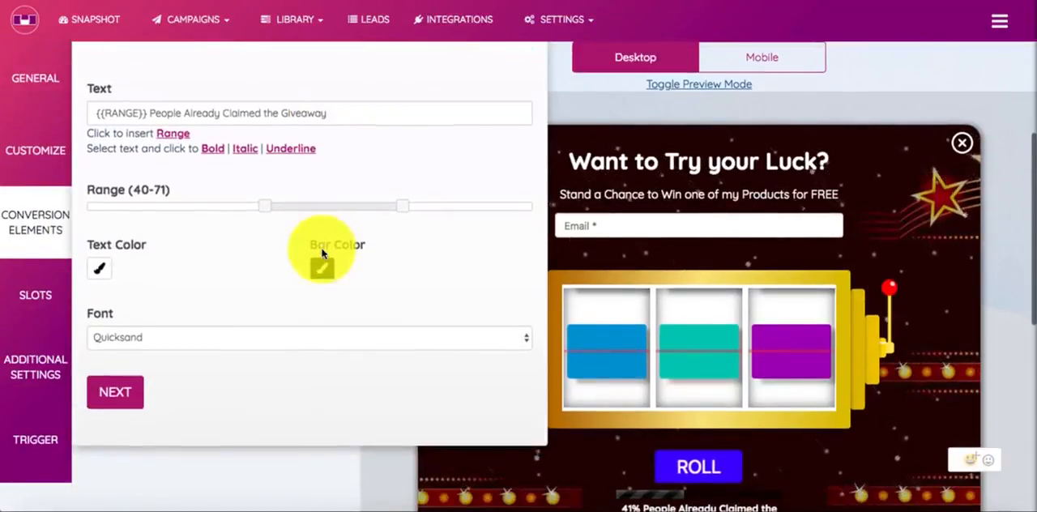
pyautogui.click(321, 266)
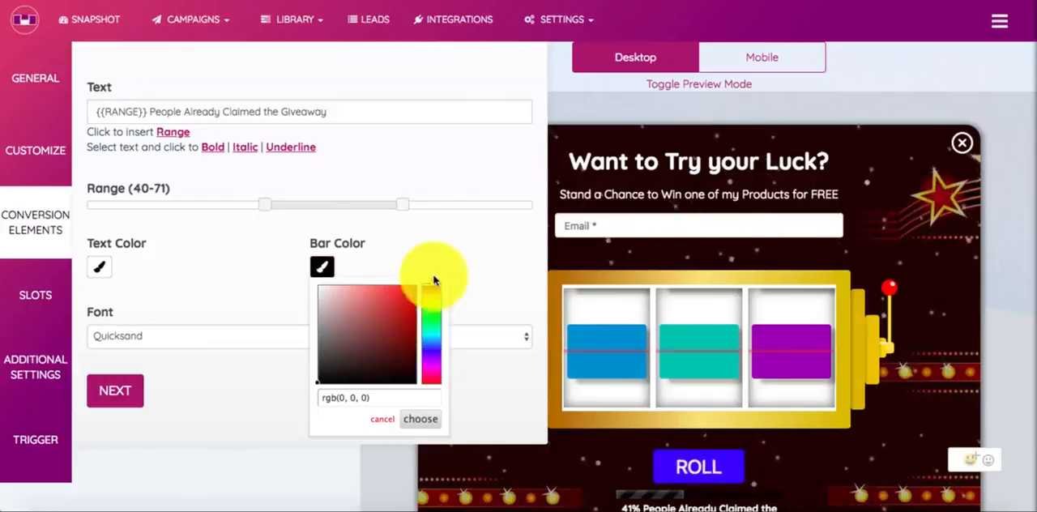
pyautogui.moveTo(403, 298); pyautogui.dragTo(449, 254)
pyautogui.click(446, 254)
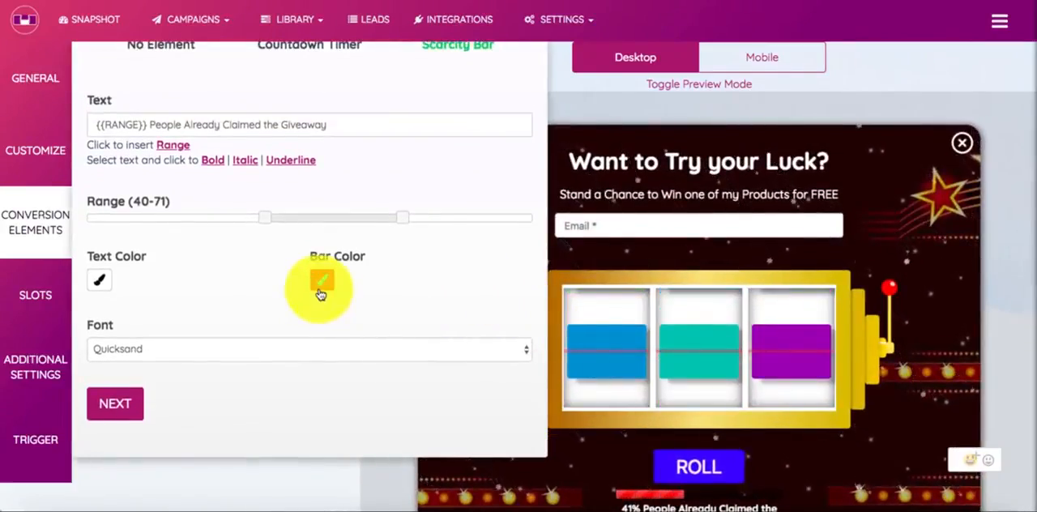
# Change the scarcity bar's bar color to bright yellow and proceed to the Slots settings
pyautogui.click(322, 279)
pyautogui.click(431, 306)
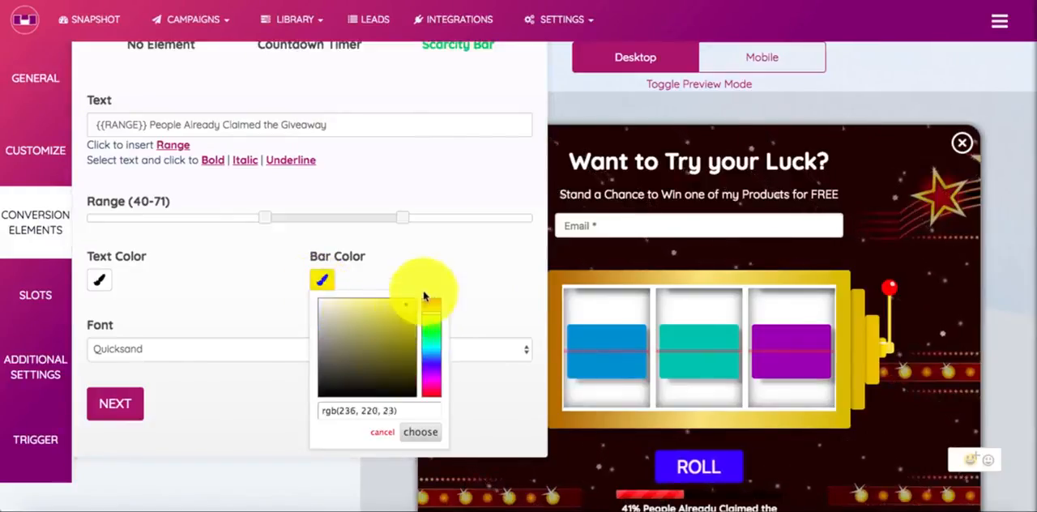
pyautogui.click(410, 437)
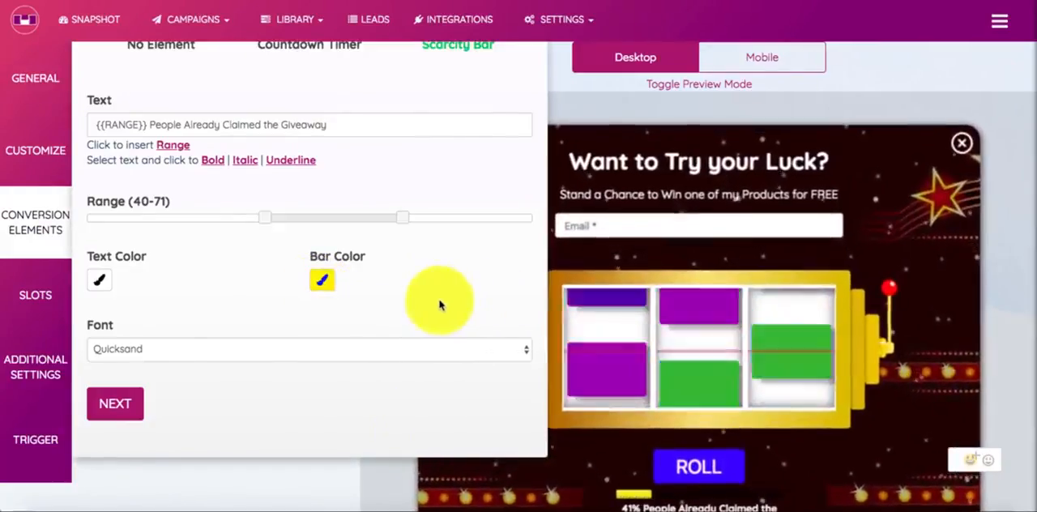
pyautogui.click(134, 408)
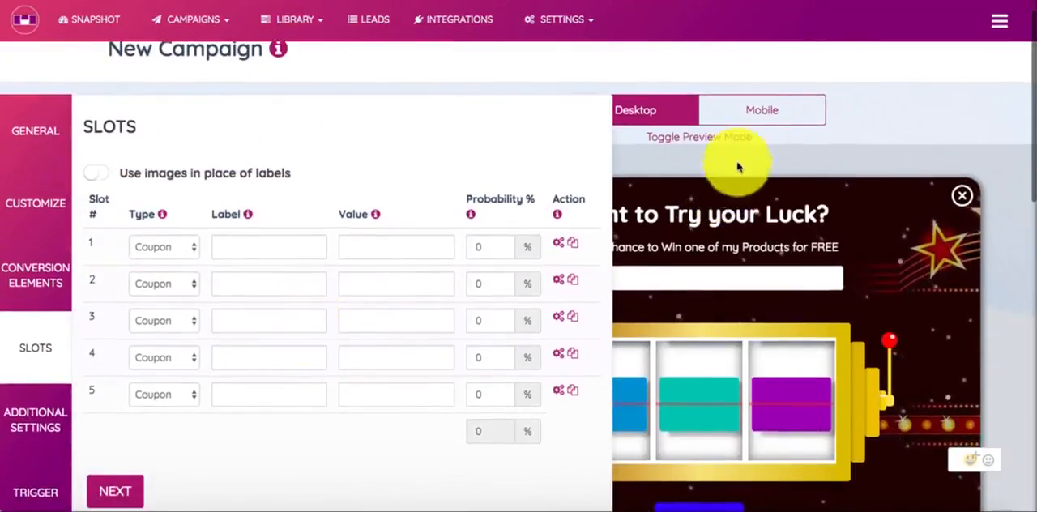
# Review the yellow scarcity bar in the full popup preview, and return to the Slots settings
pyautogui.click(727, 142)
pyautogui.scroll(-2, 737, 263)
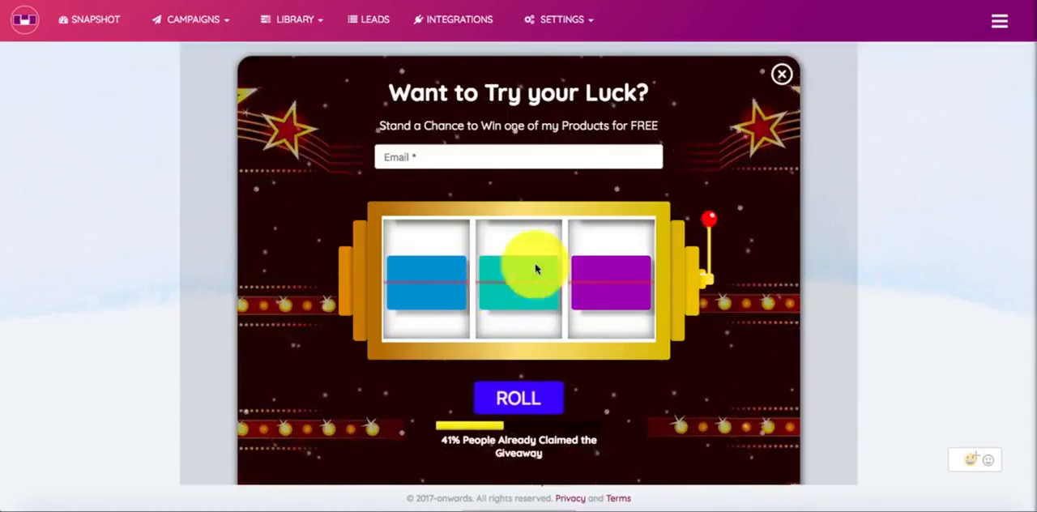
pyautogui.scroll(2, 528, 157)
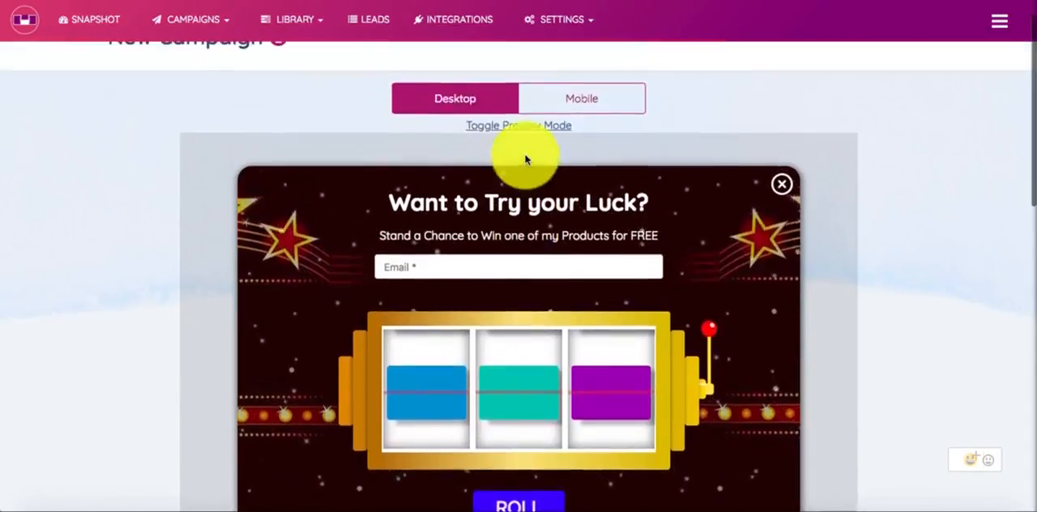
pyautogui.click(527, 130)
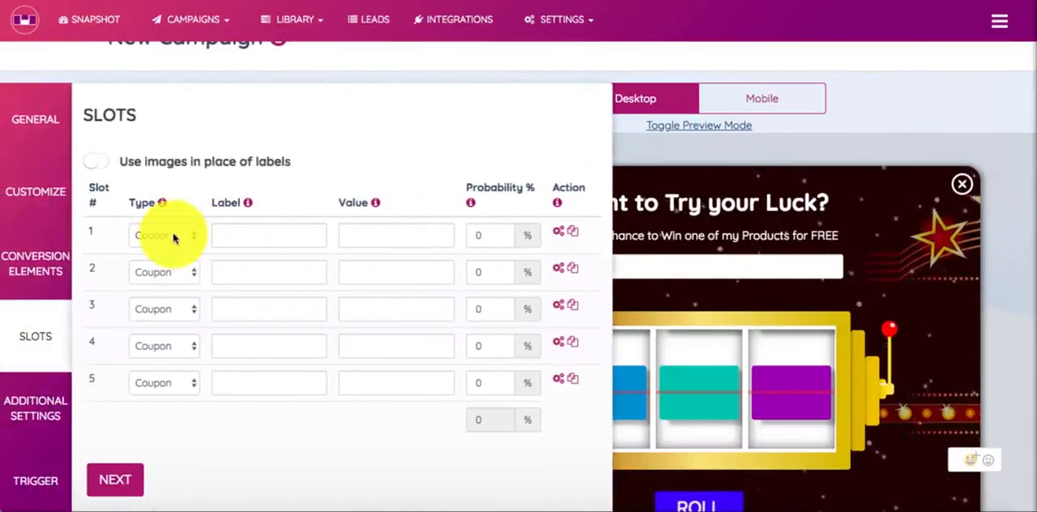
# Try the option to use images in place of labels, switch back to labels, and check slot 1's label field
pyautogui.click(92, 168)
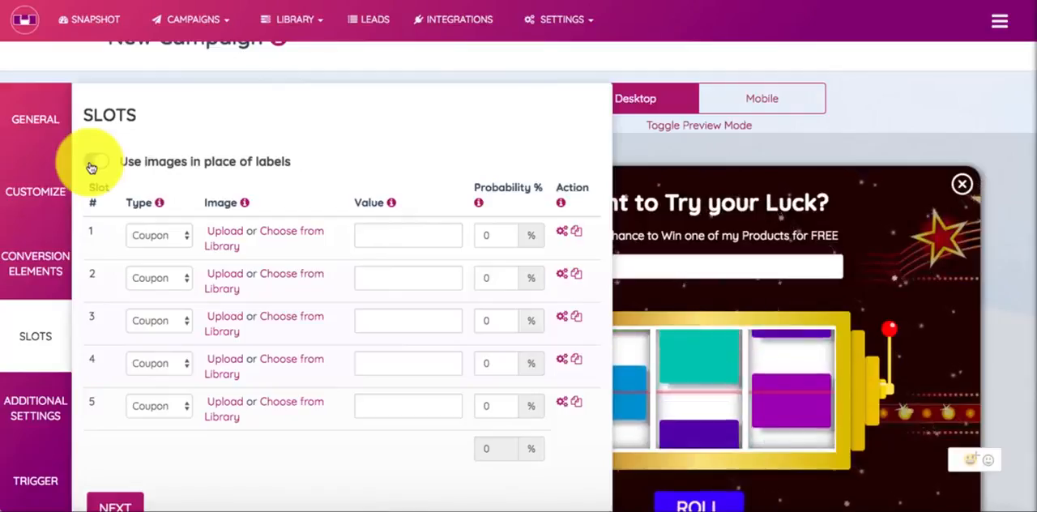
pyautogui.click(92, 165)
pyautogui.click(252, 233)
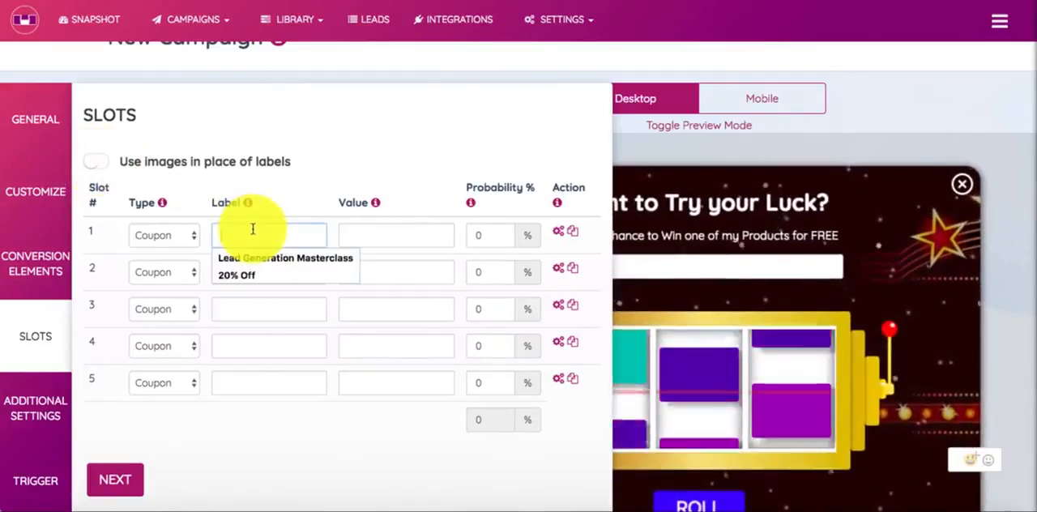
pyautogui.click(333, 195)
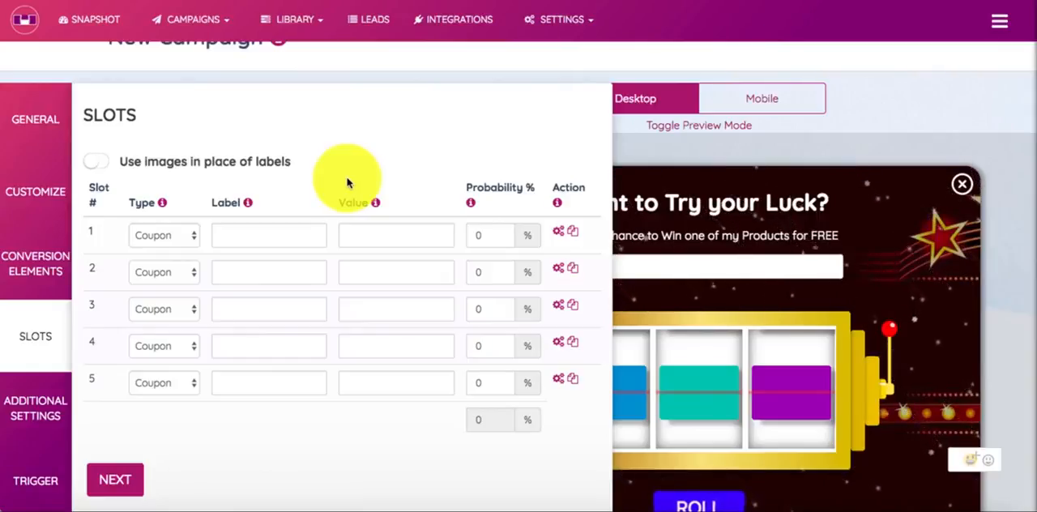
# Enable images in place of labels, look through the media library for a slot 1 image, and switch back to labels
pyautogui.click(101, 167)
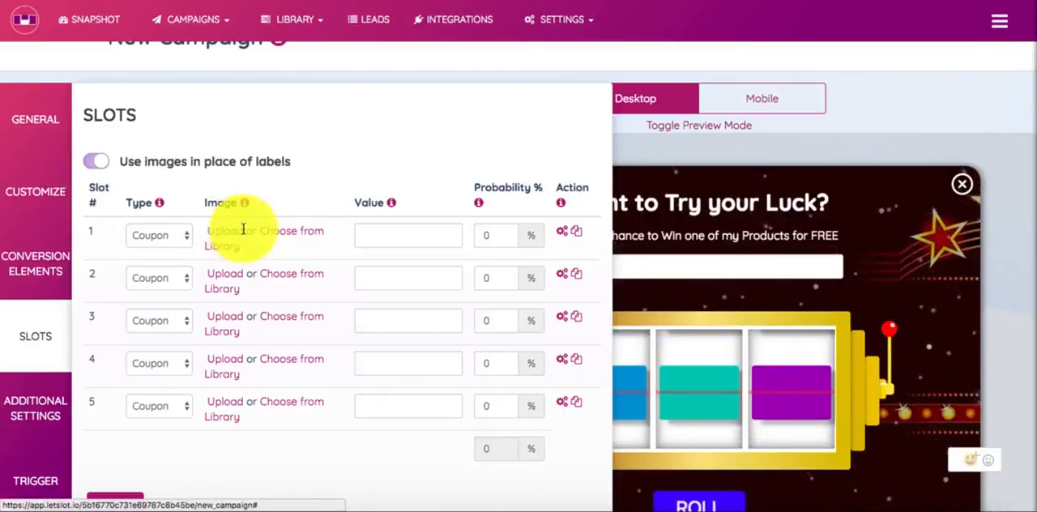
pyautogui.click(296, 233)
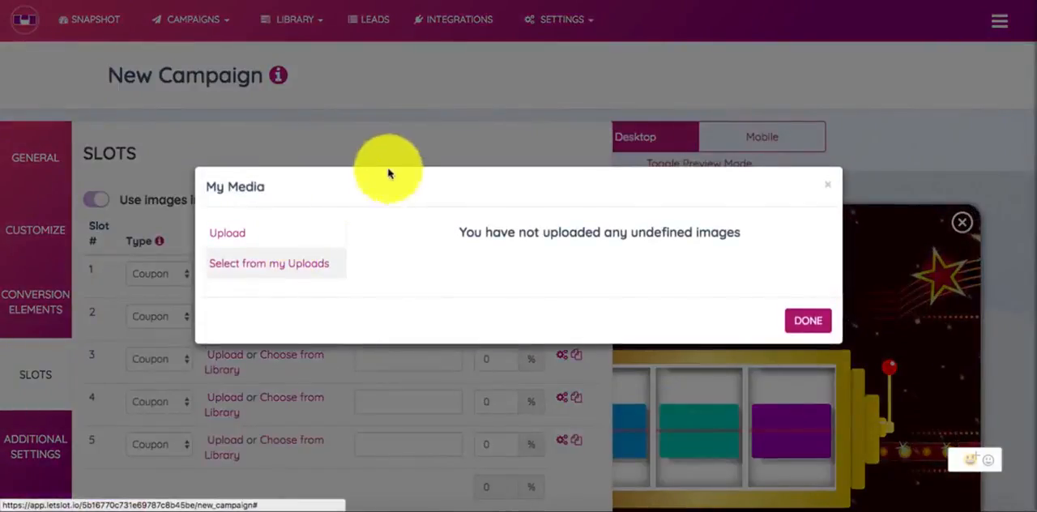
pyautogui.click(806, 321)
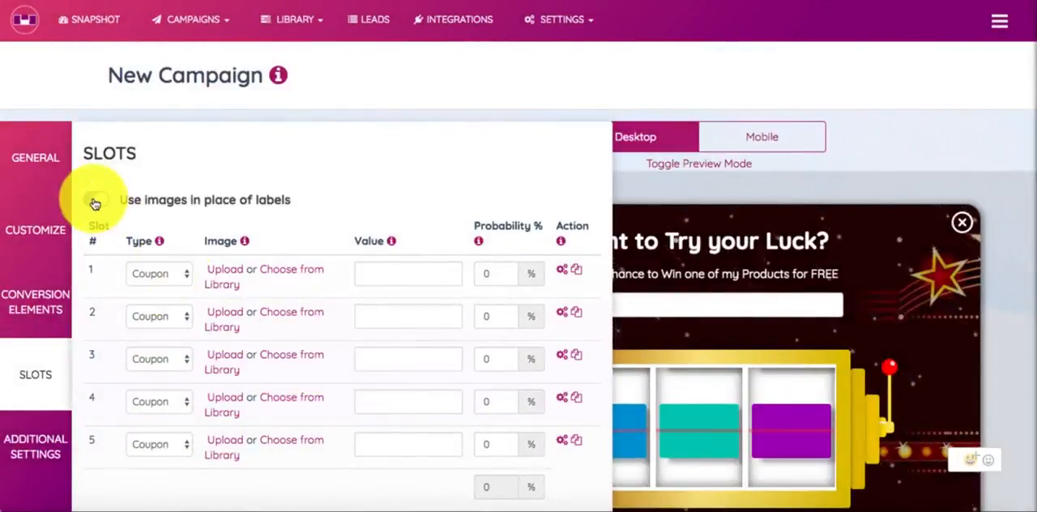
pyautogui.click(95, 200)
# Set slot 1's type to Free Product and its label to SMM Course
pyautogui.click(155, 276)
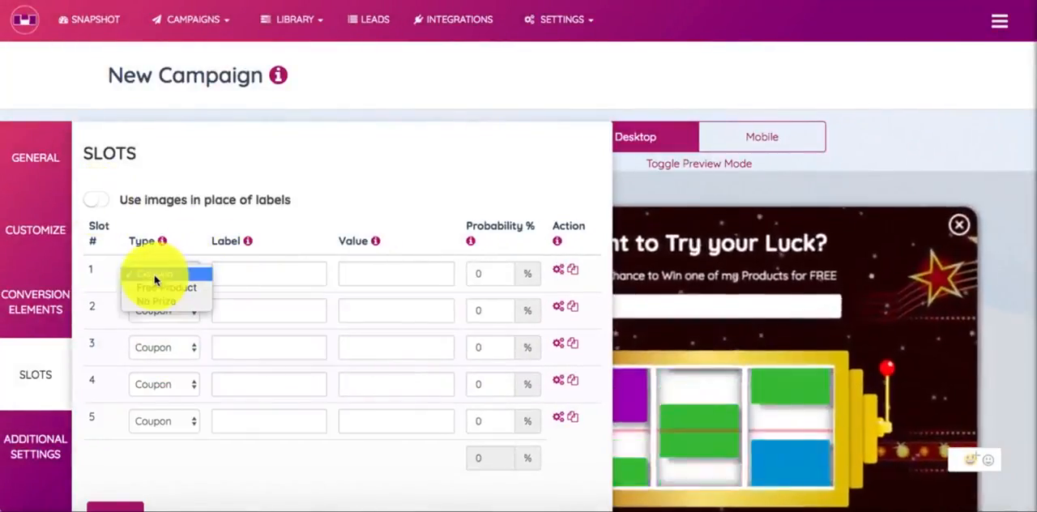
pyautogui.click(197, 288)
pyautogui.click(244, 276)
pyautogui.write('SMM')
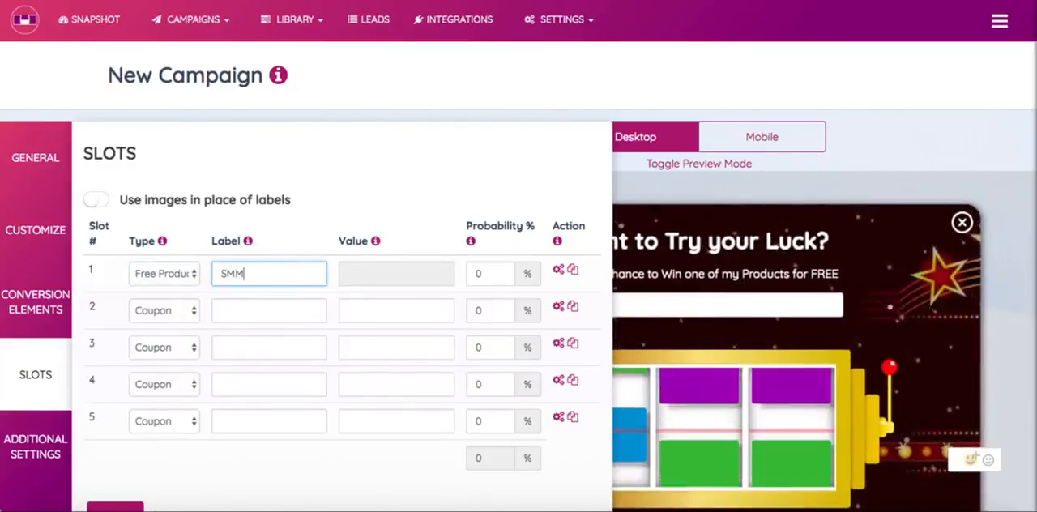
pyautogui.write(' Course')
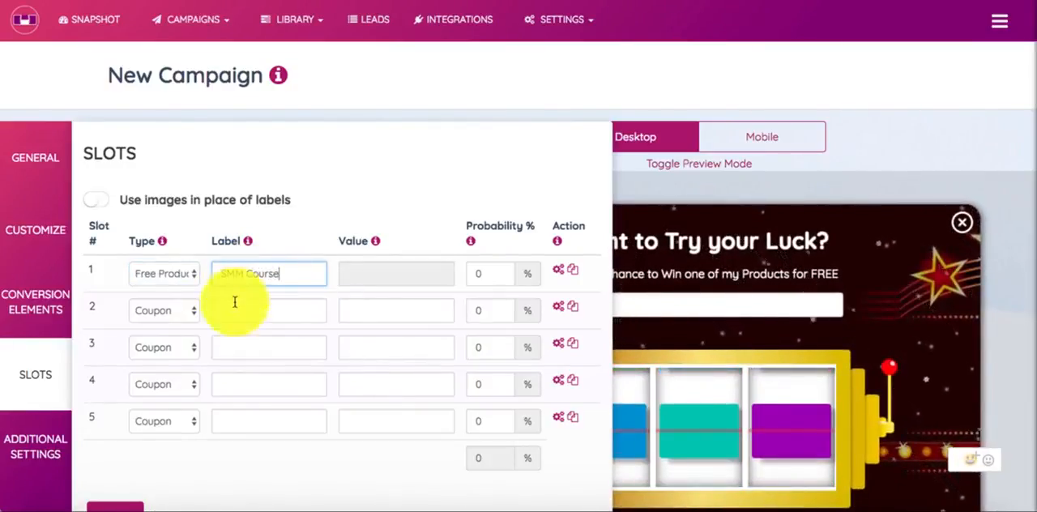
# Label slot 2 AdsLIFT and slot 3 Affiliate Course
pyautogui.click(234, 311)
pyautogui.write('AdsLIFT')
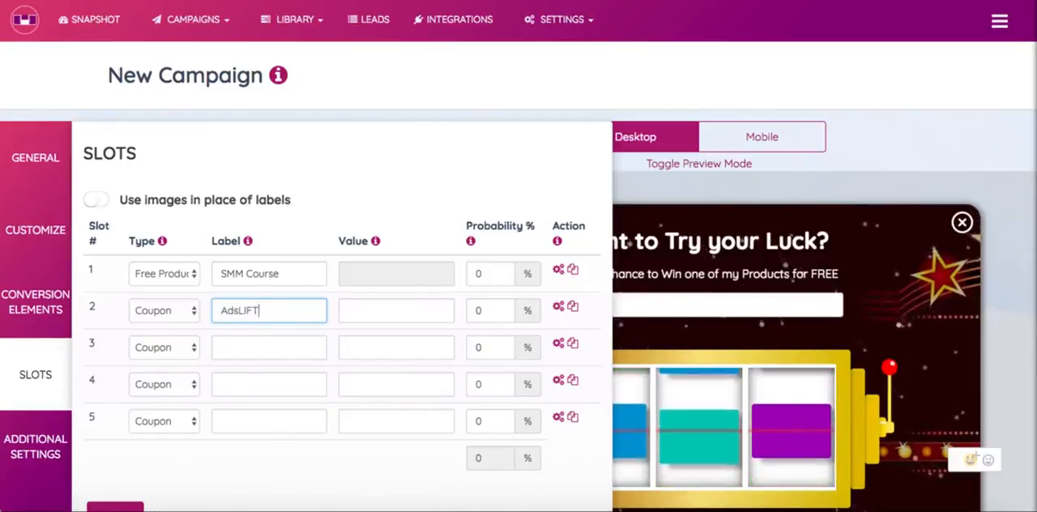
pyautogui.click(233, 342)
pyautogui.write('Affiliate C')
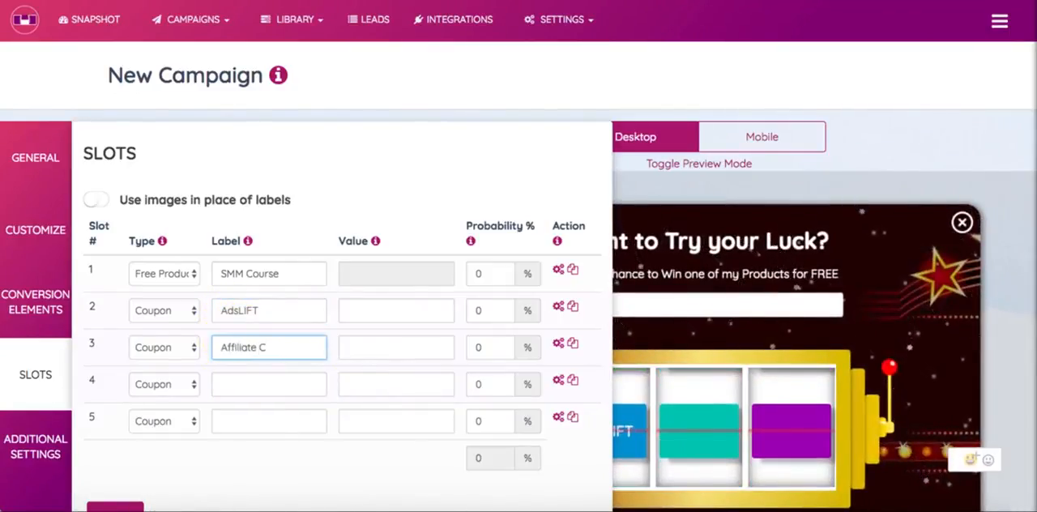
pyautogui.write('uurs')
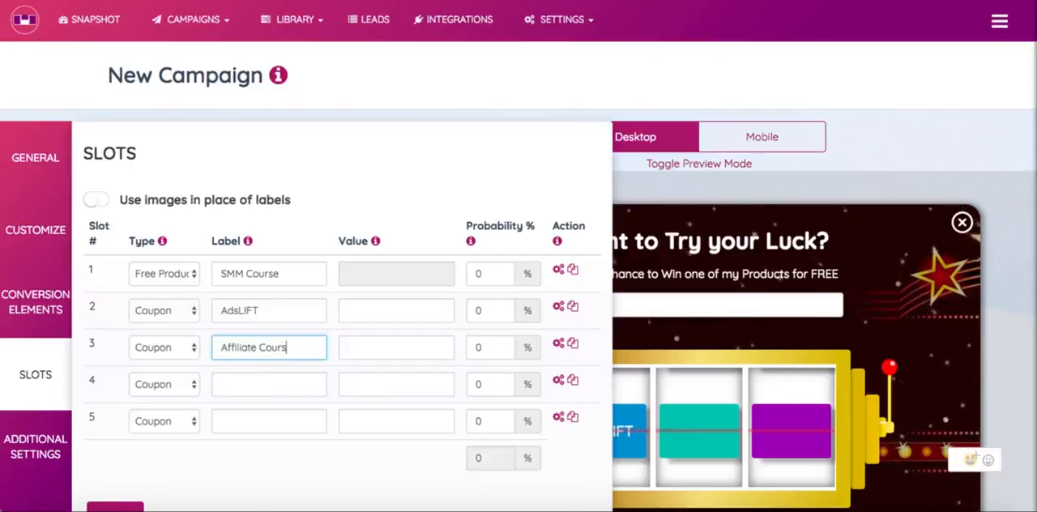
pyautogui.write('e')
# Label slot 4 Lead Gen Course and slot 5 Email Ebook
pyautogui.click(240, 384)
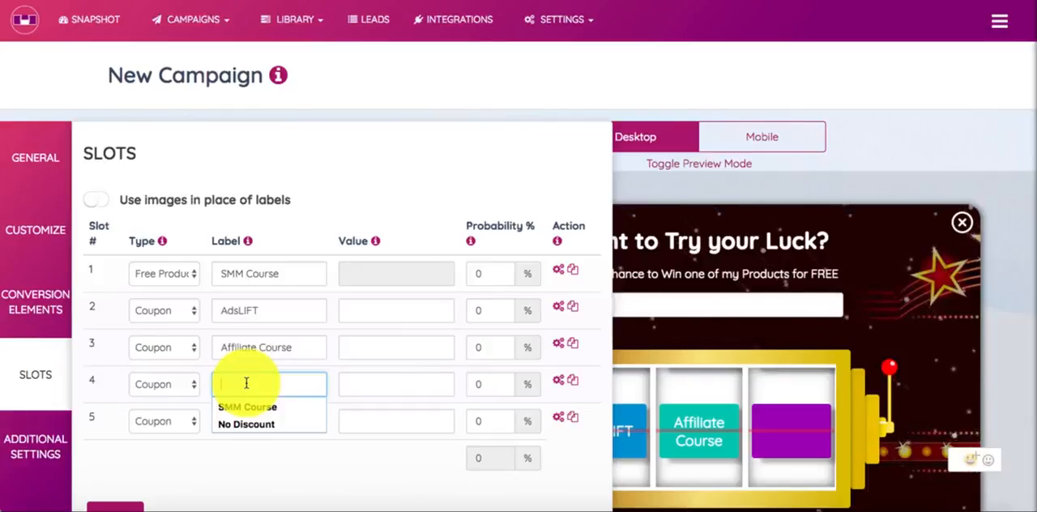
pyautogui.write('Lead')
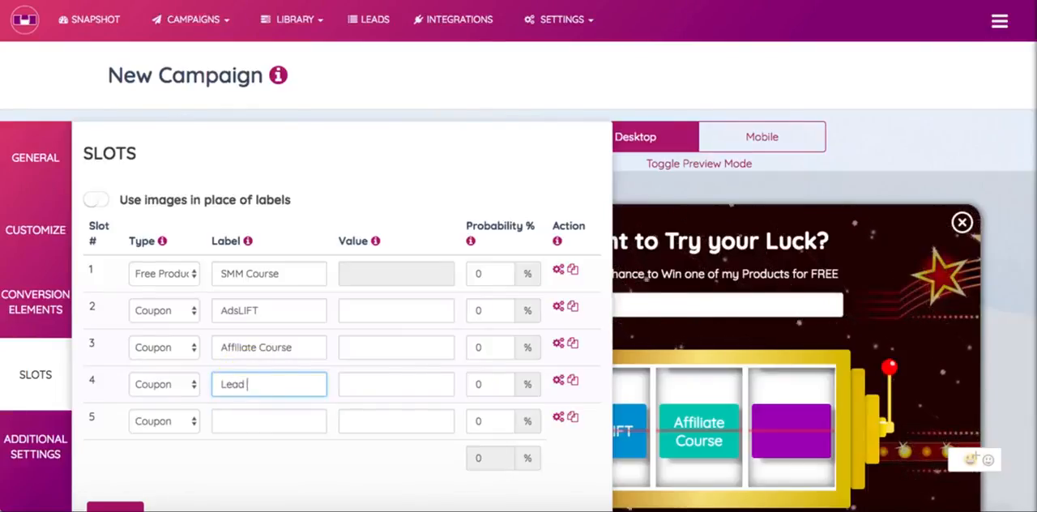
pyautogui.write(' Gen Cour')
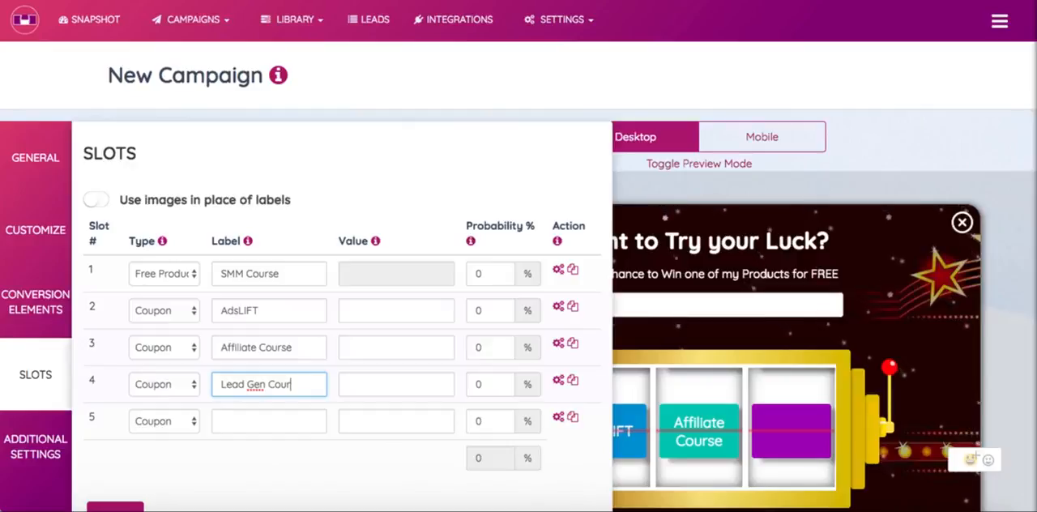
pyautogui.write('se')
pyautogui.click(254, 422)
pyautogui.scroll(-1, 254, 424)
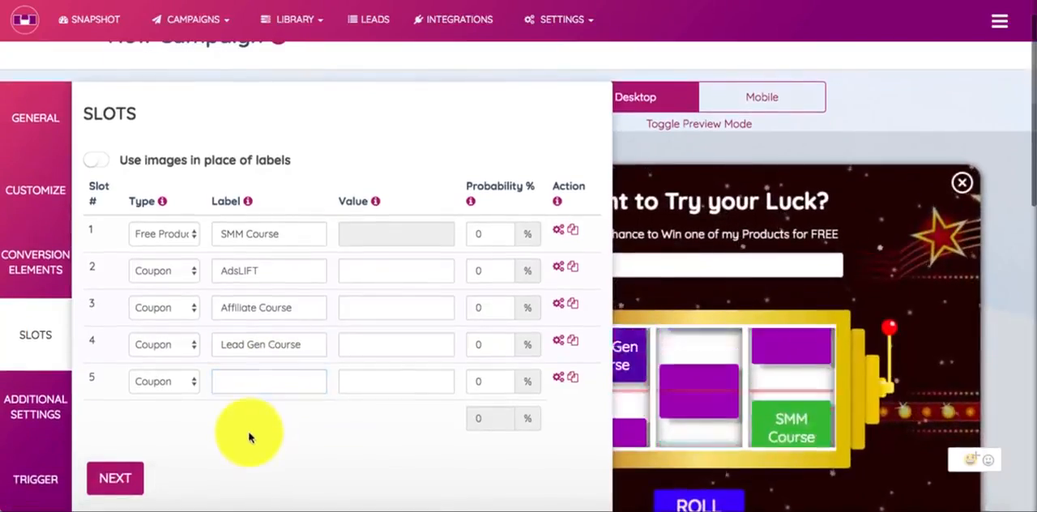
pyautogui.click(248, 383)
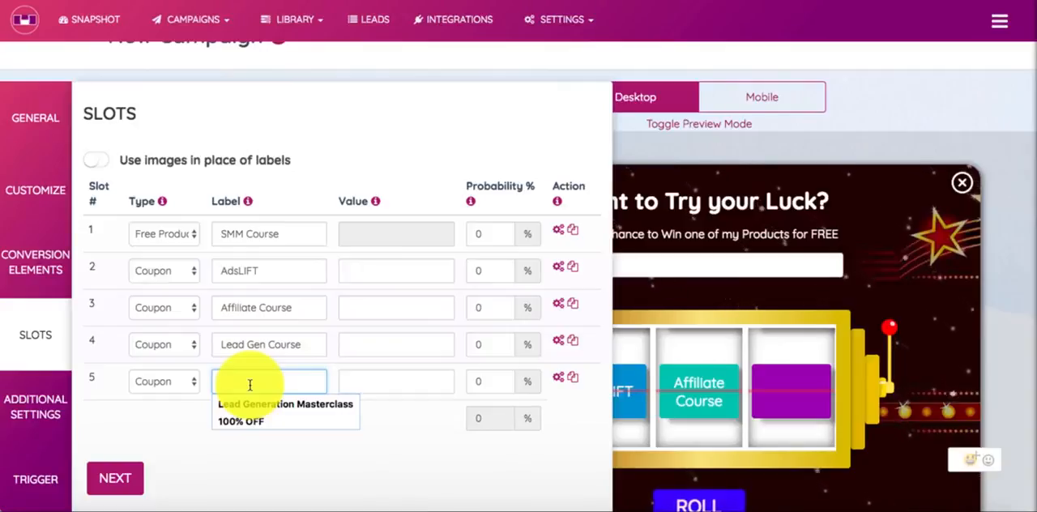
pyautogui.write('Email Eboo')
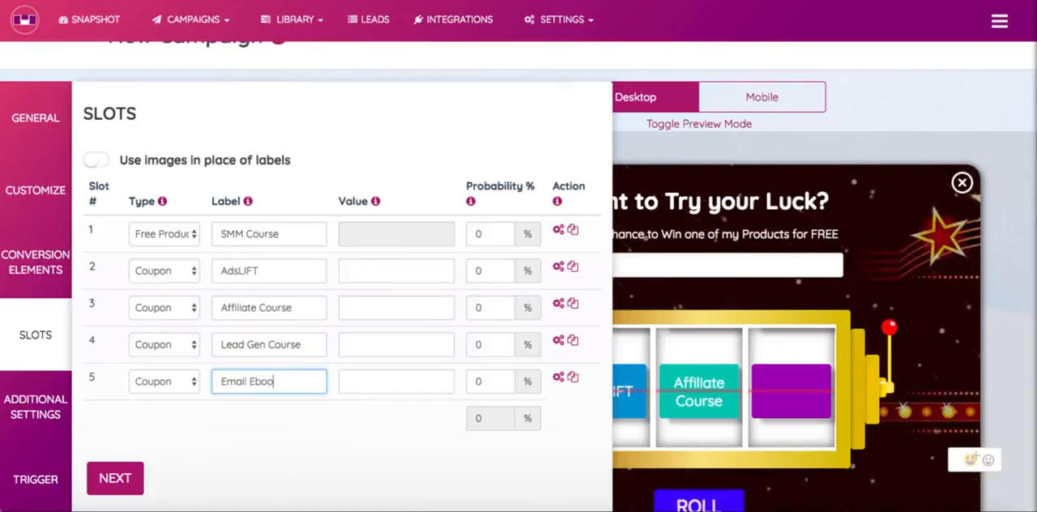
pyautogui.write('k')
pyautogui.click(274, 407)
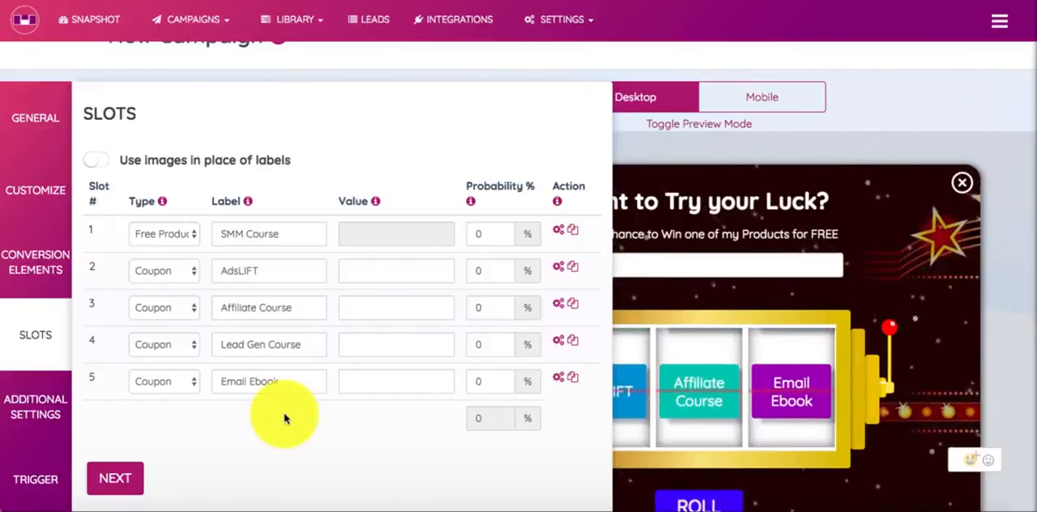
# Change the prize type of slots 2 through 5 to Free Product
pyautogui.click(158, 271)
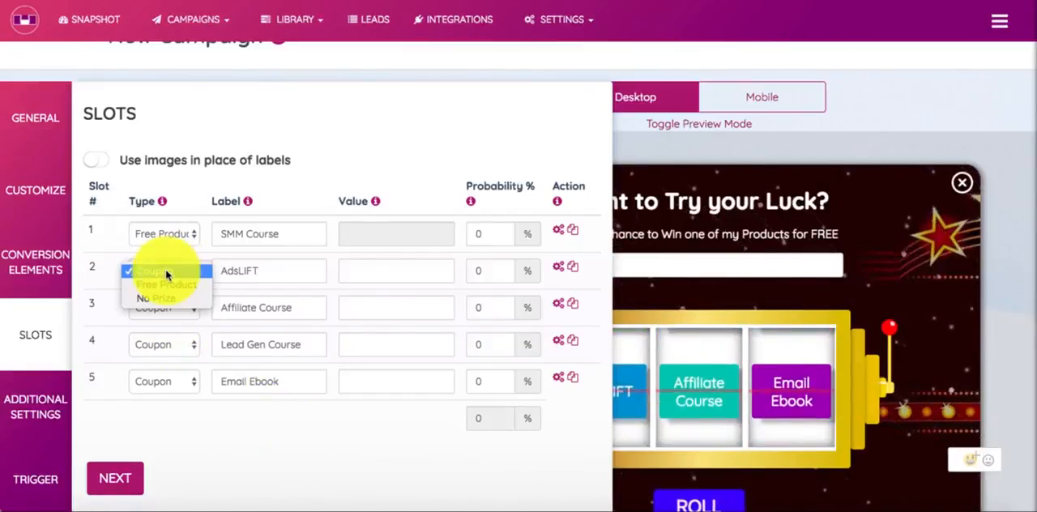
pyautogui.click(170, 286)
pyautogui.click(162, 308)
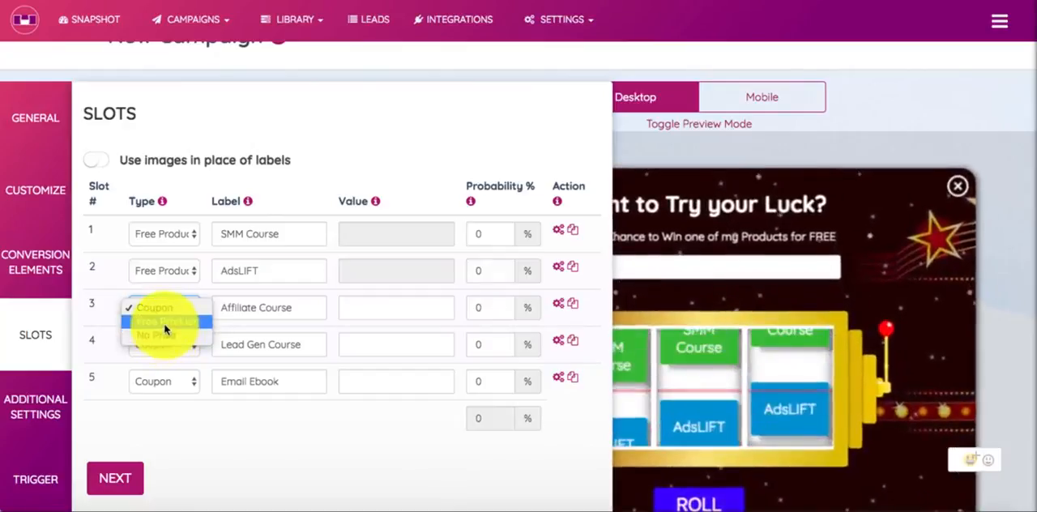
pyautogui.click(166, 322)
pyautogui.click(166, 348)
pyautogui.click(167, 359)
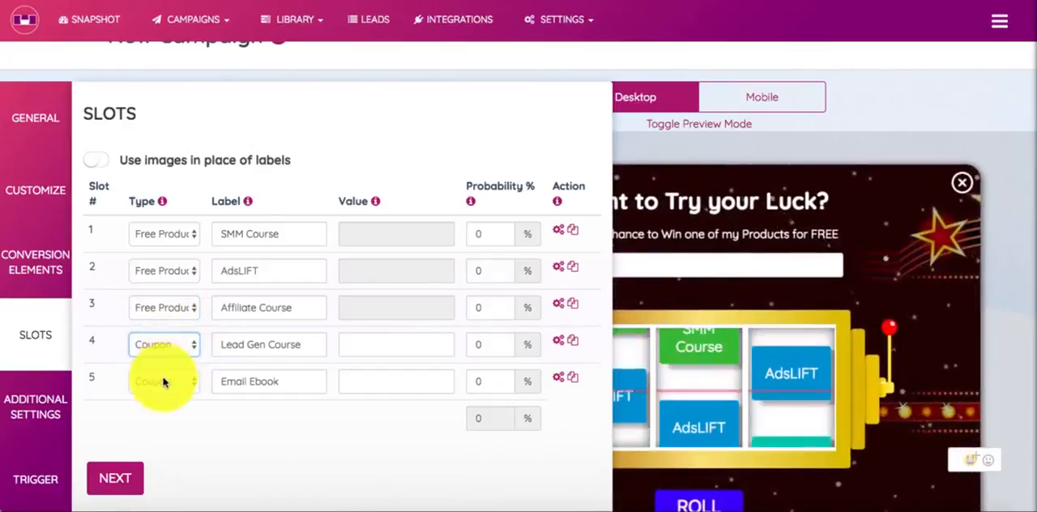
pyautogui.click(166, 379)
pyautogui.click(162, 394)
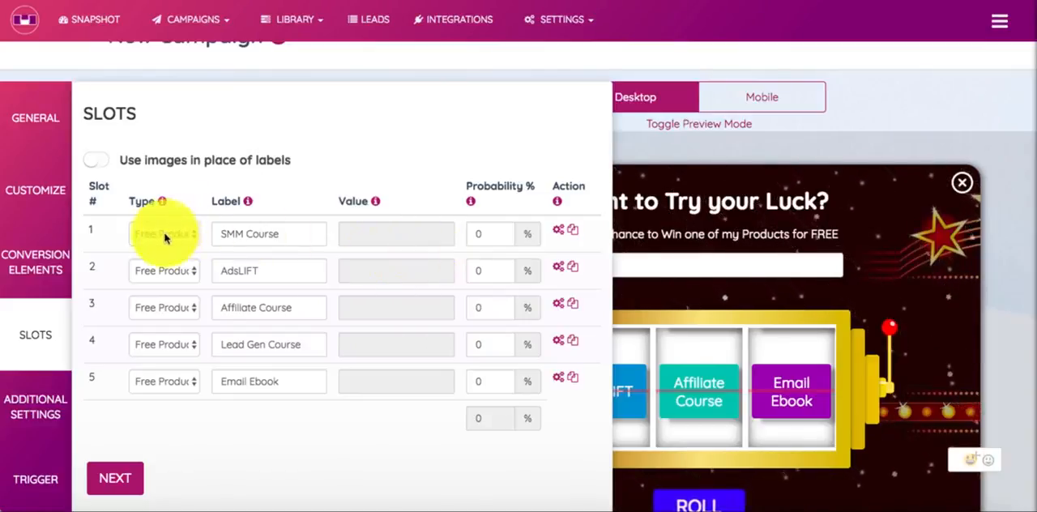
# Set slot 1's probability to 100% and its win CTA button text to Claim Access for your SMM Course
pyautogui.click(489, 233)
pyautogui.write('100')
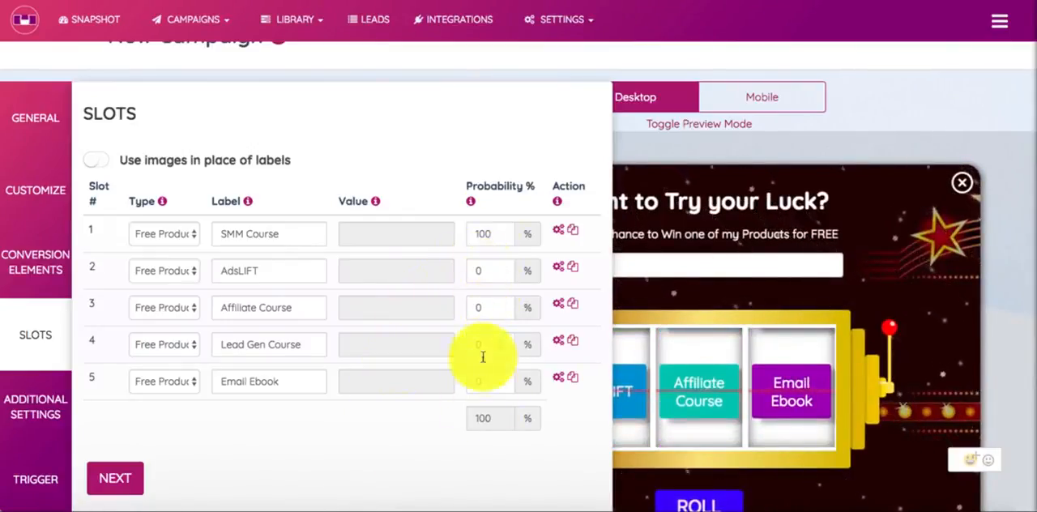
pyautogui.click(558, 236)
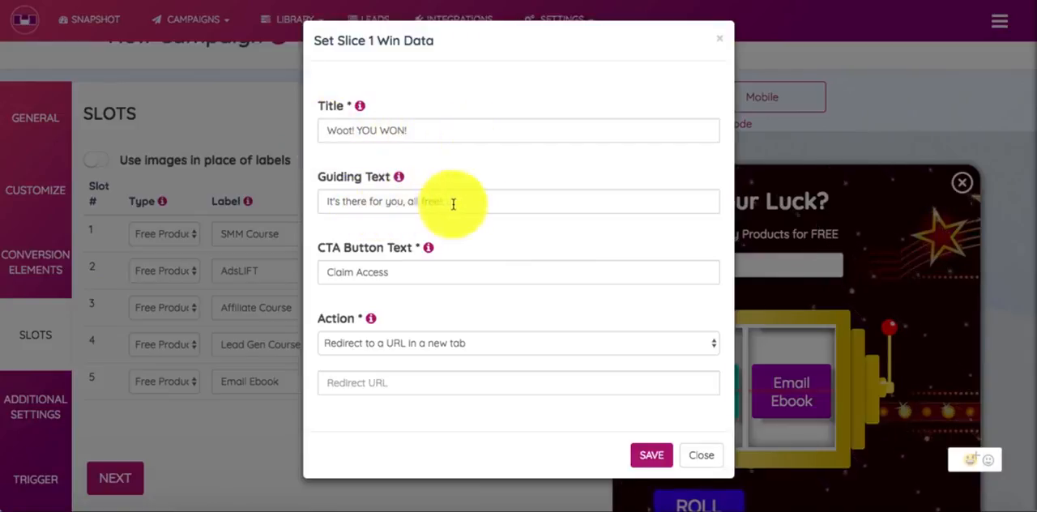
pyautogui.click(419, 269)
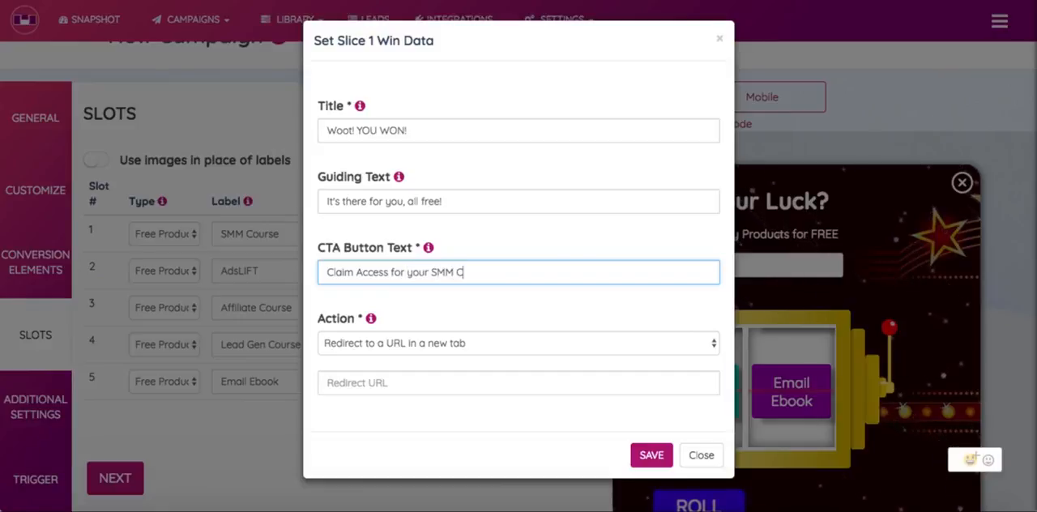
# Set slot 1's win action to Redirect to a new URL, enter the SMM course's checkout URL, and save the win data
pyautogui.click(452, 344)
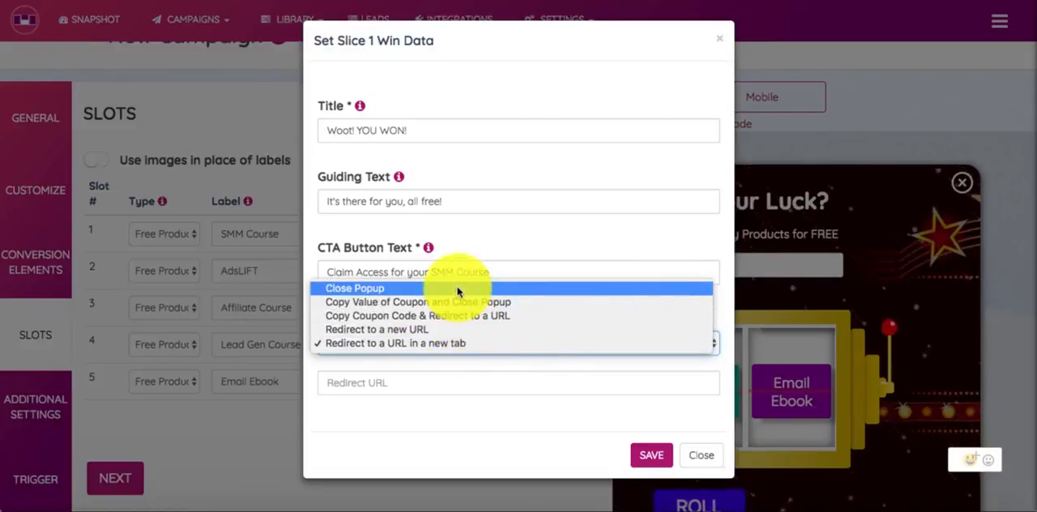
pyautogui.click(511, 330)
pyautogui.click(466, 346)
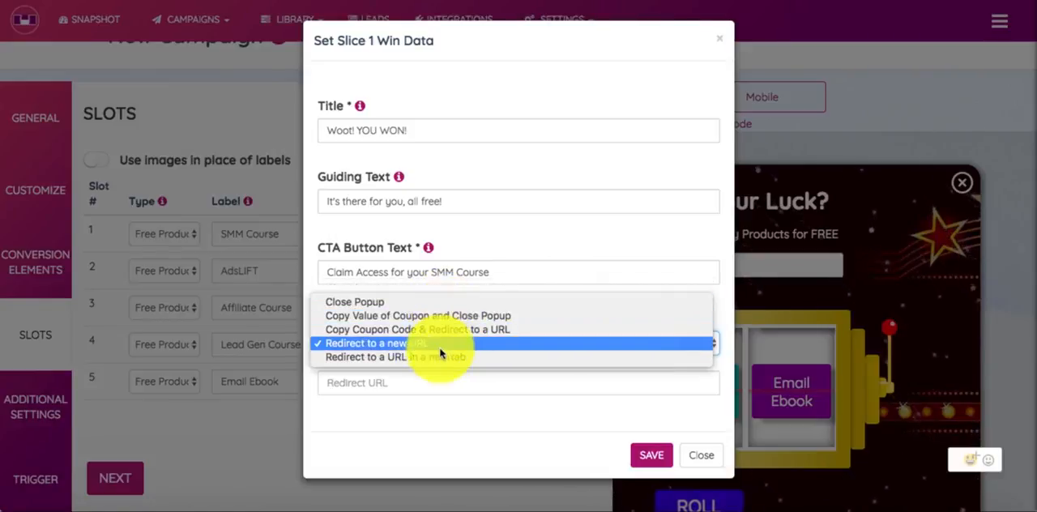
pyautogui.click(440, 343)
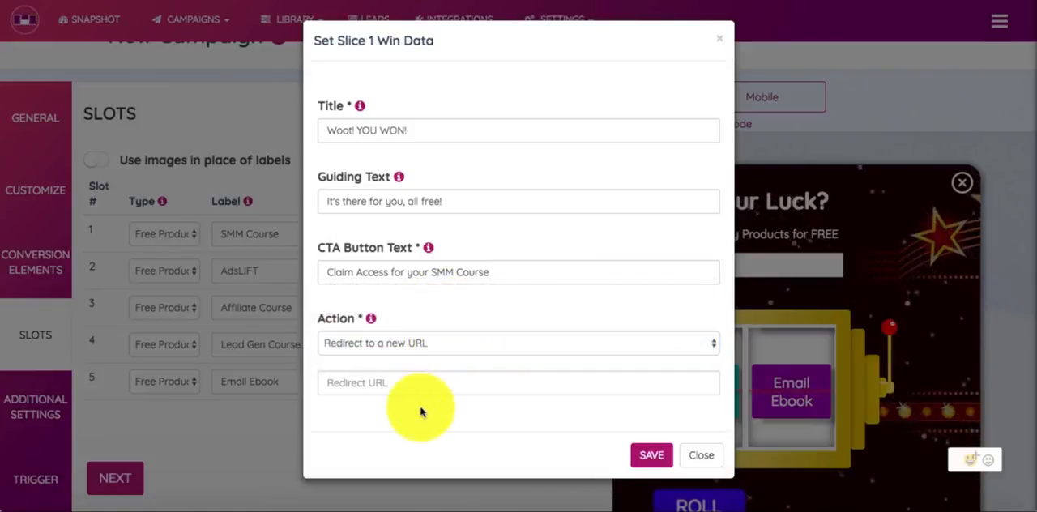
pyautogui.click(405, 383)
pyautogui.click(394, 405)
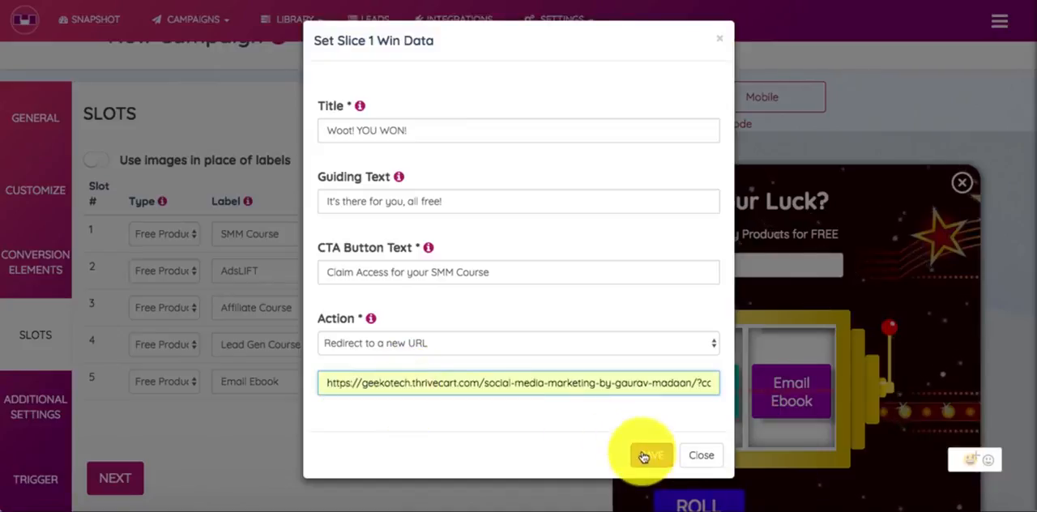
pyautogui.click(644, 454)
pyautogui.click(420, 162)
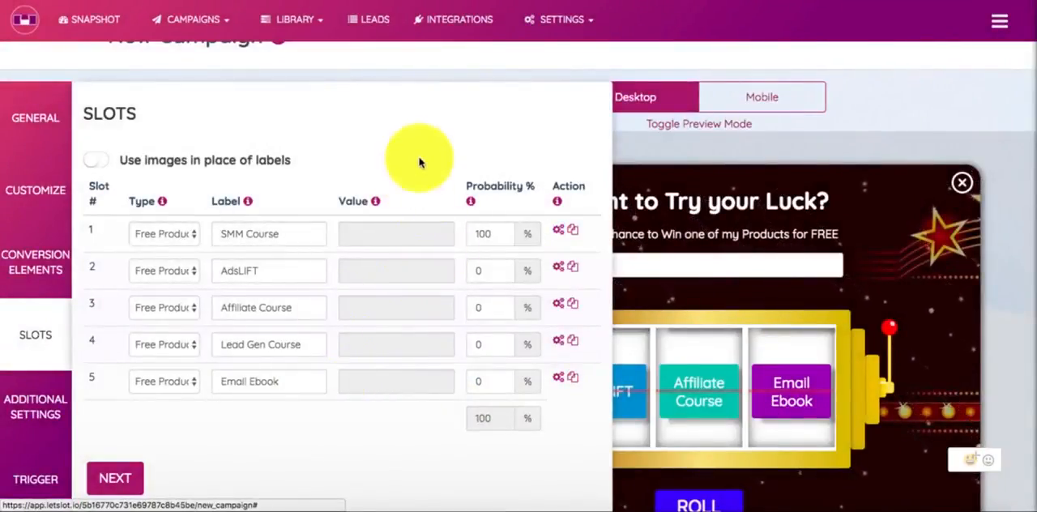
# Reopen slot 1's win data, review the available redirect actions with Redirect to a new URL selected, and save
pyautogui.scroll(-1, 411, 157)
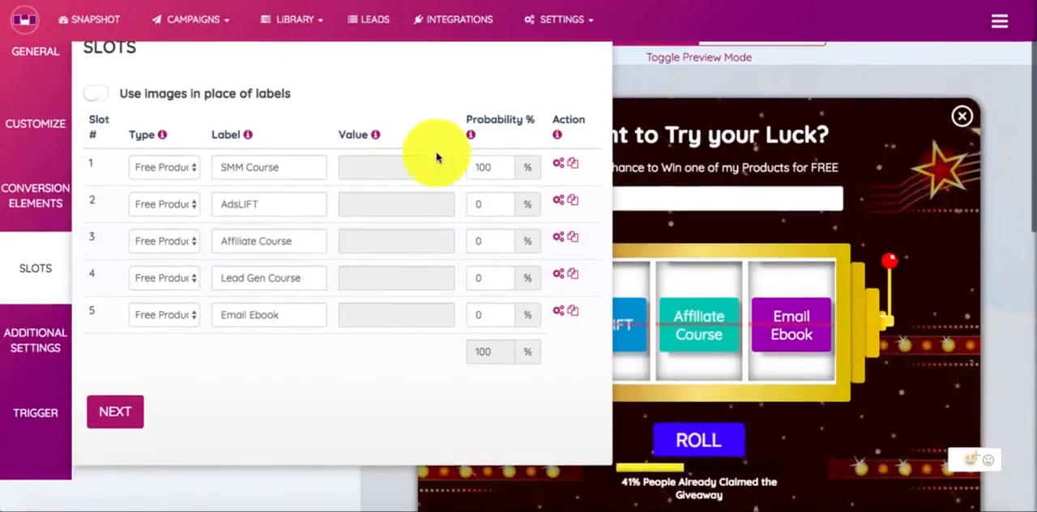
pyautogui.click(557, 165)
pyautogui.click(424, 342)
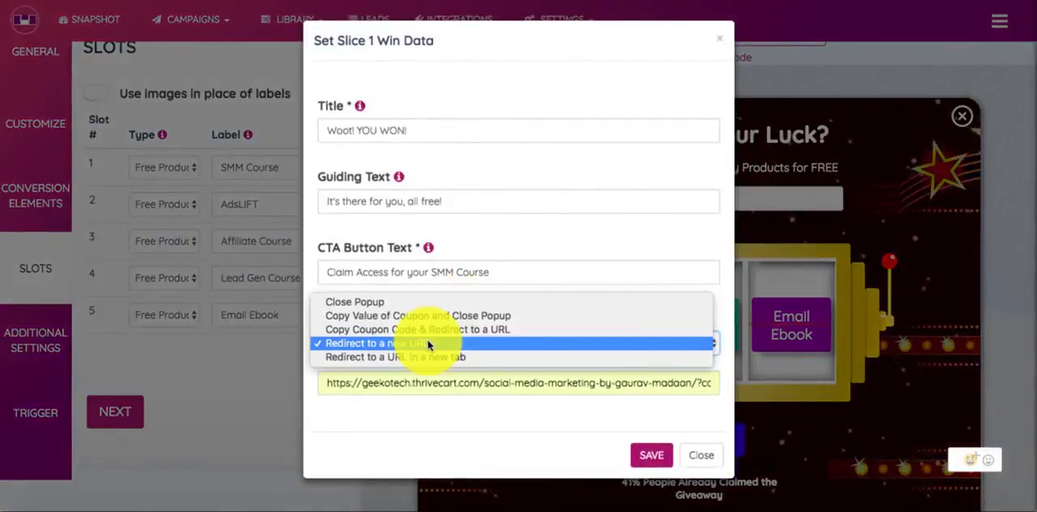
pyautogui.click(428, 338)
pyautogui.click(648, 454)
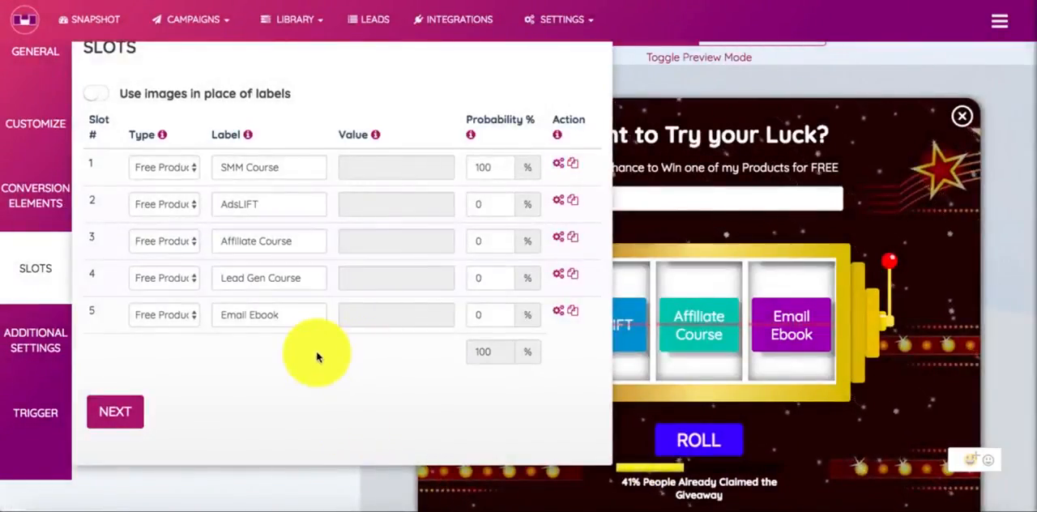
# Open the Trigger settings and check the Include rule's match options, keeping Contains
pyautogui.click(50, 415)
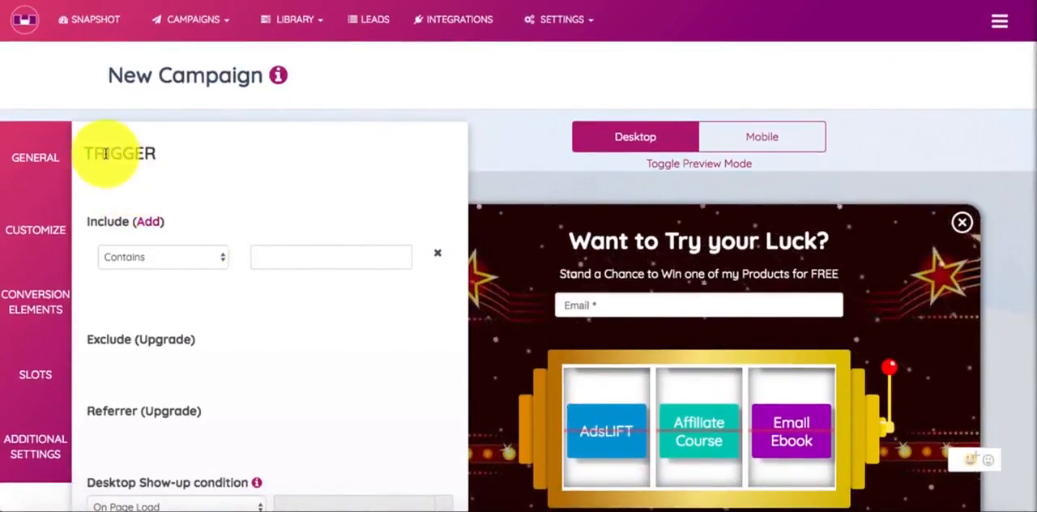
pyautogui.click(213, 256)
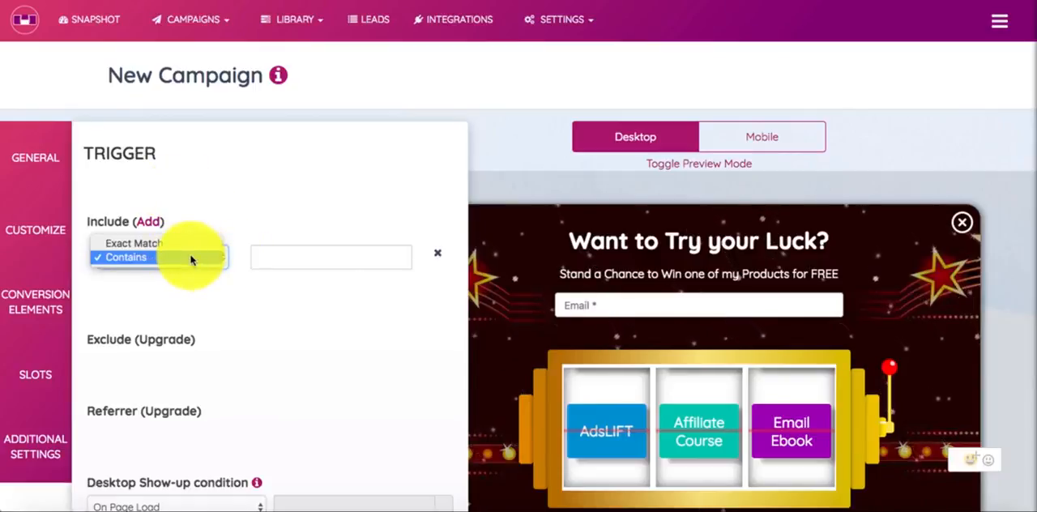
pyautogui.click(192, 254)
# Try adding several extra Include rules and remove them, leaving a single rule
pyautogui.click(140, 230)
pyautogui.click(141, 228)
pyautogui.click(141, 229)
pyautogui.click(141, 228)
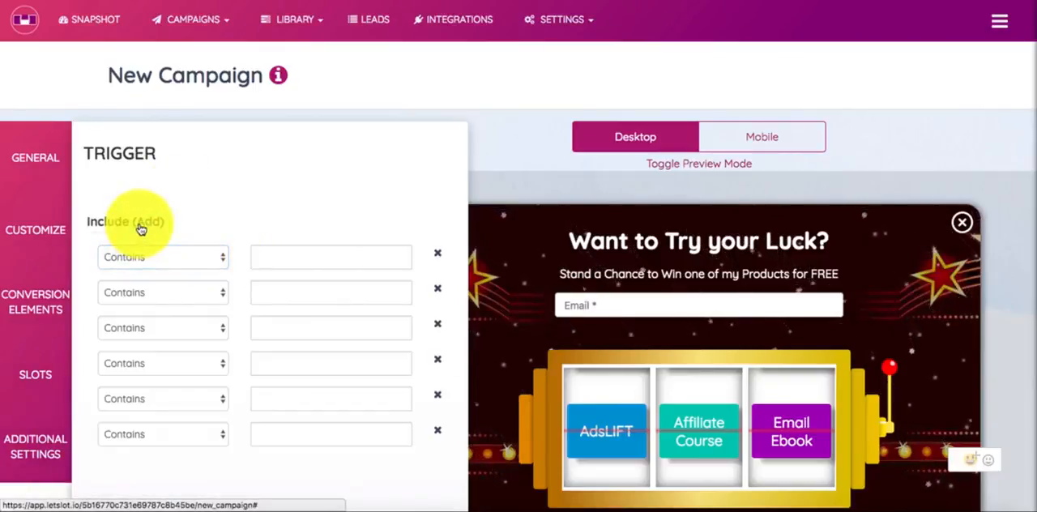
pyautogui.click(141, 228)
pyautogui.click(438, 257)
pyautogui.click(438, 258)
pyautogui.click(438, 258)
pyautogui.click(438, 257)
pyautogui.click(438, 258)
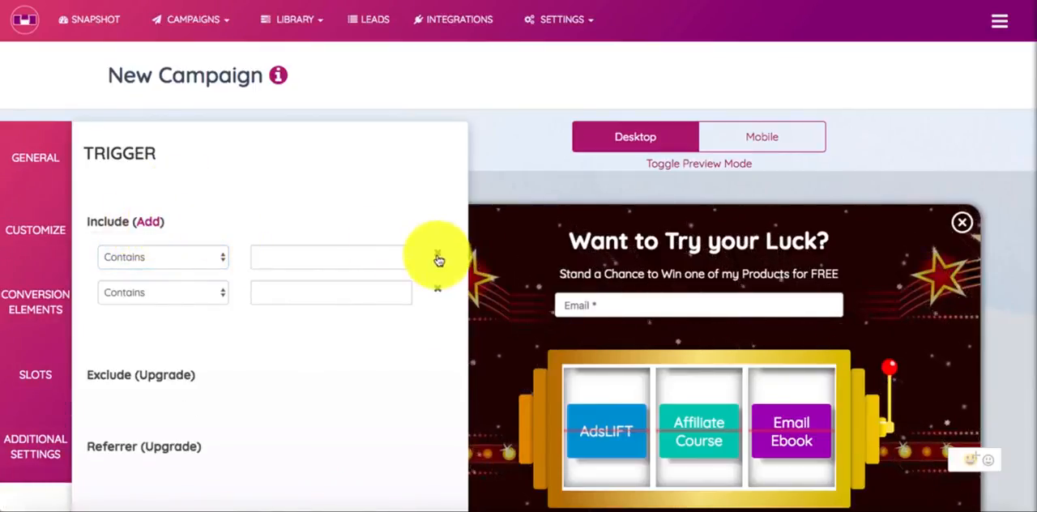
pyautogui.click(438, 258)
# Enter the website's domain as the value of the Contains Include rule
pyautogui.click(299, 253)
pyautogui.write('gauravmadaan.com')
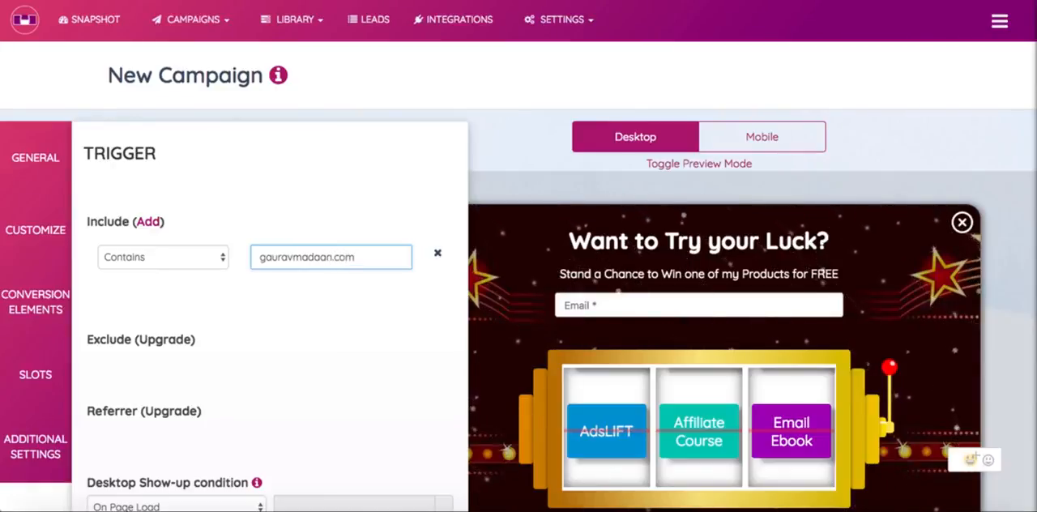
pyautogui.click(322, 182)
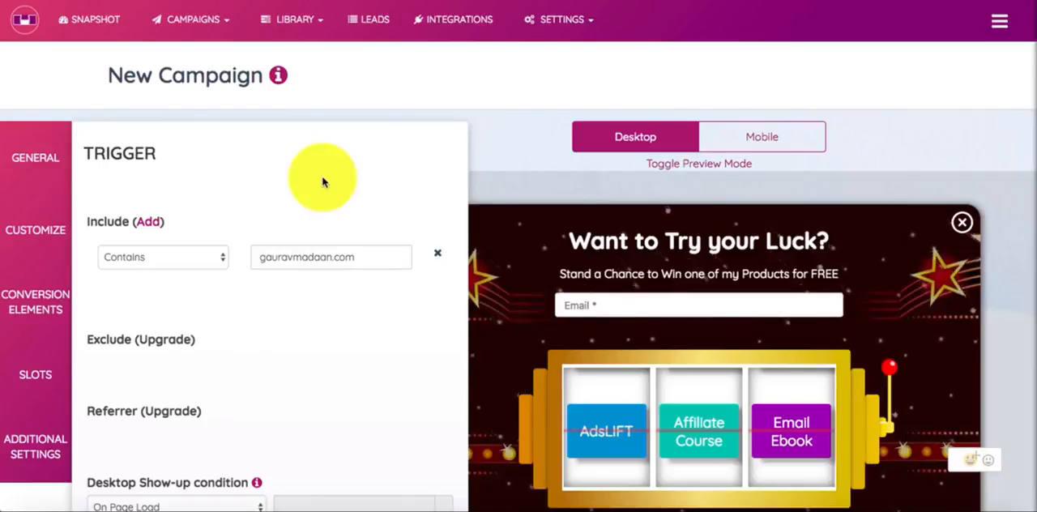
pyautogui.click(158, 259)
pyautogui.click(161, 259)
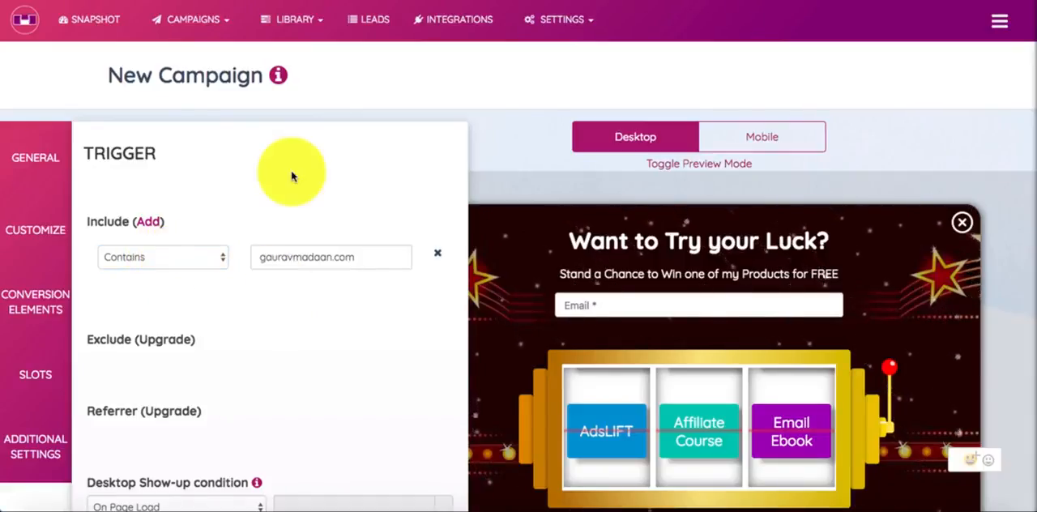
# Set the Desktop Show-up condition in the Trigger settings to On Leave Intent
pyautogui.scroll(-5, 290, 166)
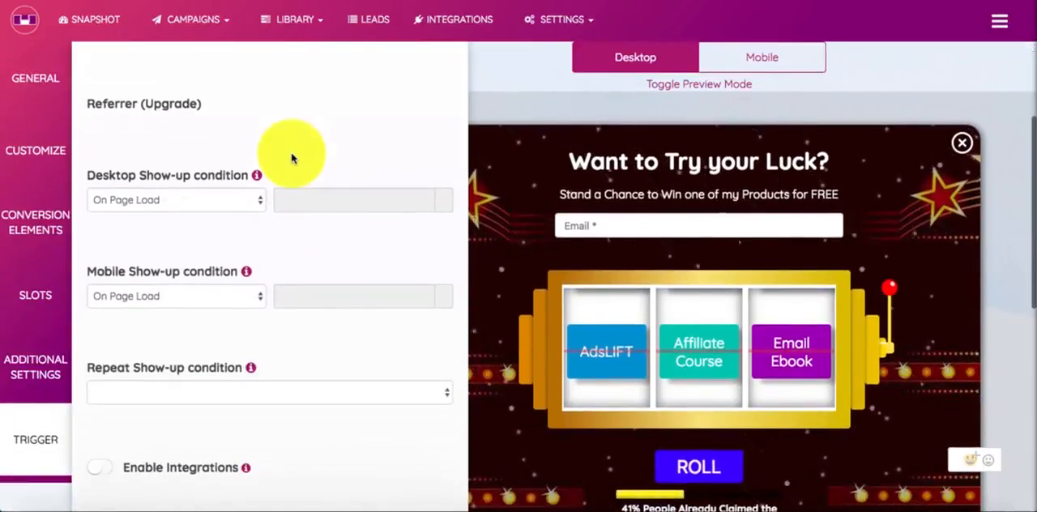
pyautogui.click(196, 203)
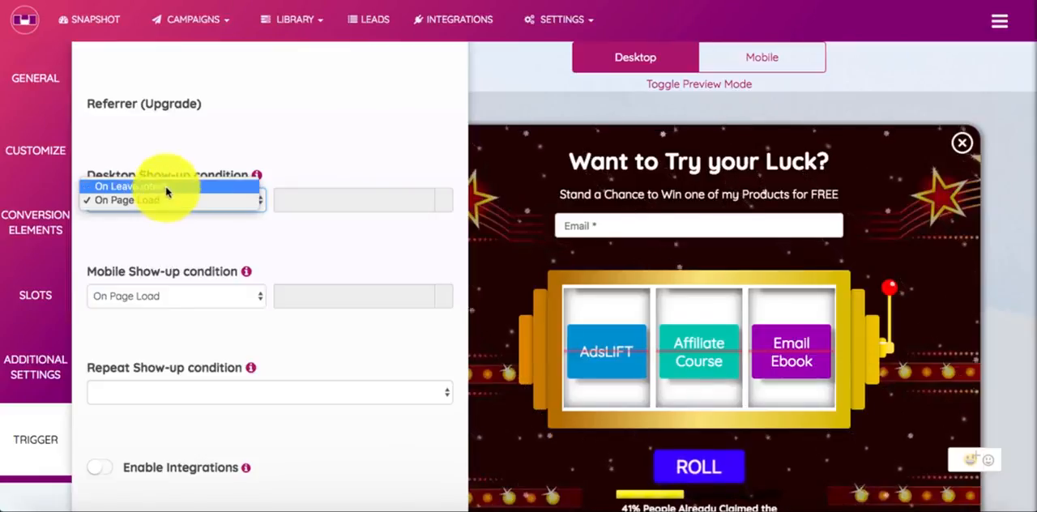
pyautogui.click(170, 186)
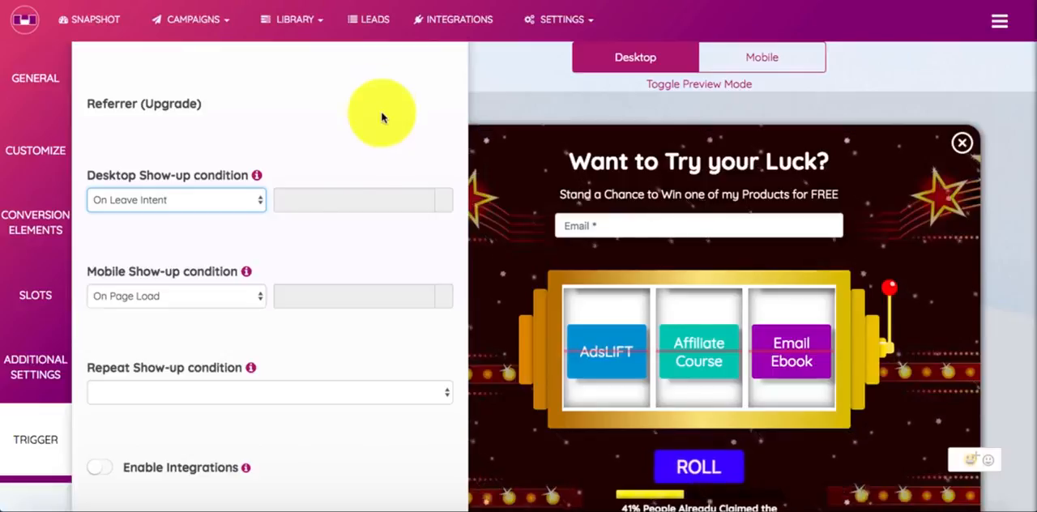
# Set the Mobile Show-up condition to Do not show on mobile, checking On Page Load as the alternative
pyautogui.click(181, 297)
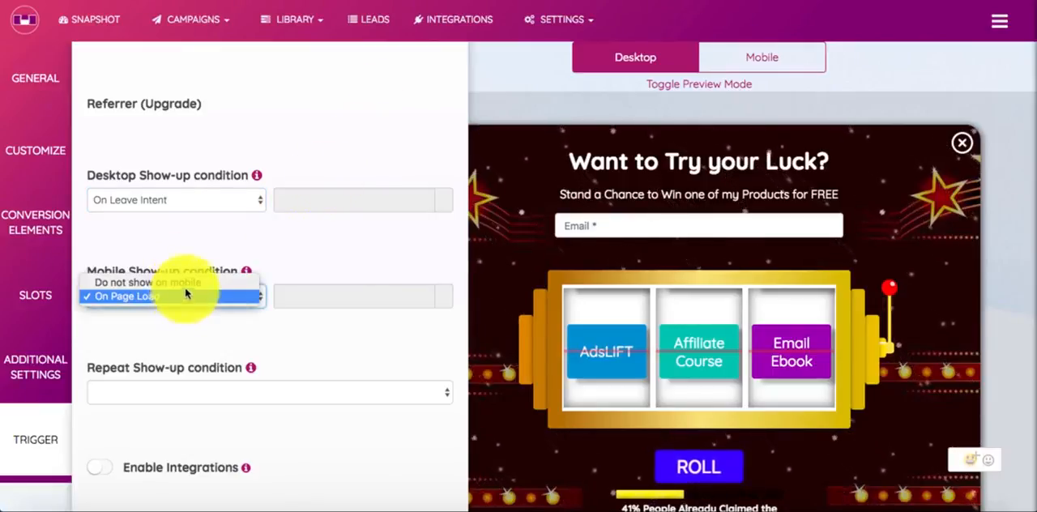
pyautogui.click(186, 287)
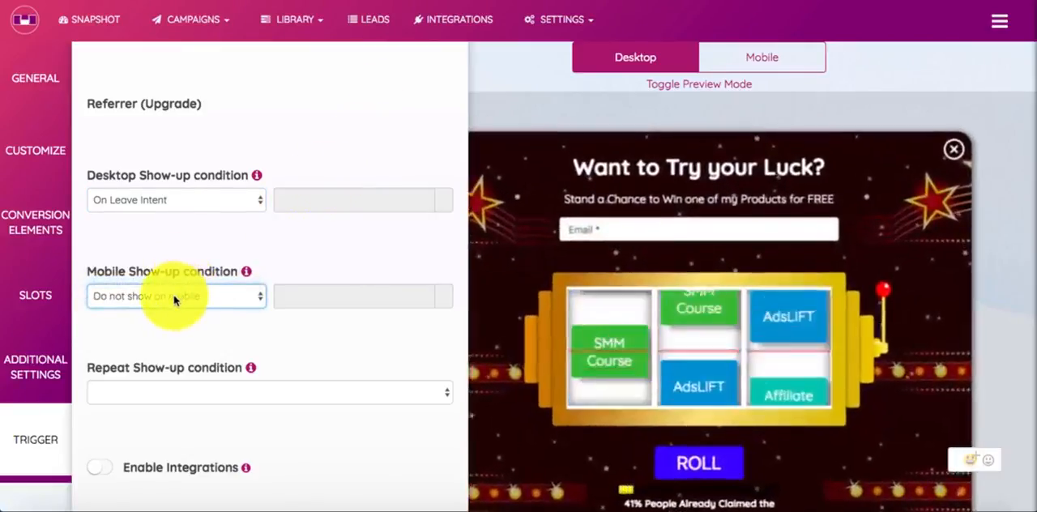
pyautogui.click(174, 298)
pyautogui.click(173, 306)
pyautogui.click(179, 307)
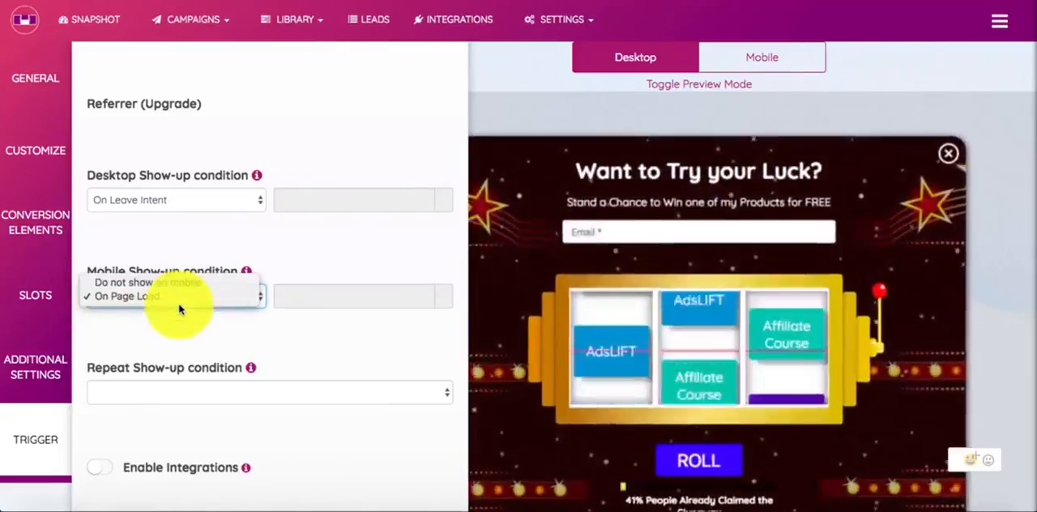
pyautogui.click(185, 283)
# Try switching Enable Integrations on for the campaign and turn it back off
pyautogui.scroll(-2, 186, 324)
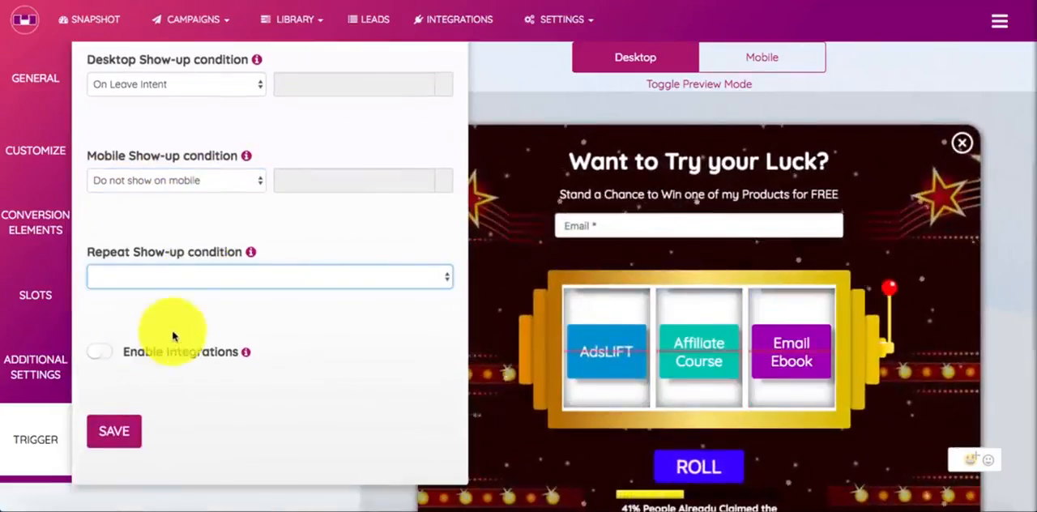
pyautogui.click(109, 358)
pyautogui.click(105, 358)
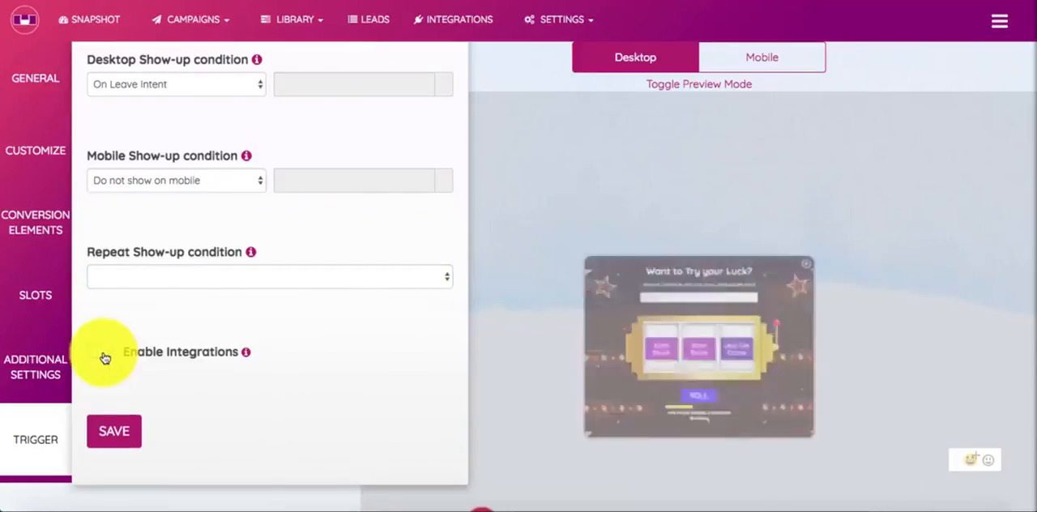
# Open the Integrations page in a separate browser tab and review the Email Autoresponders, Webinar and Shopify integrations
pyautogui.rightClick(478, 30)
pyautogui.click(519, 30)
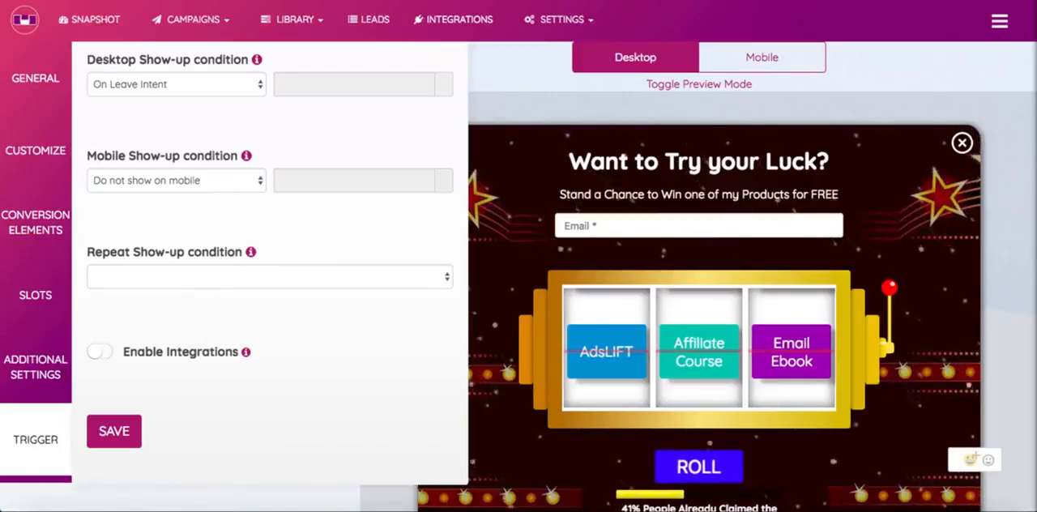
pyautogui.hotkey('ctrl', 'Tab')
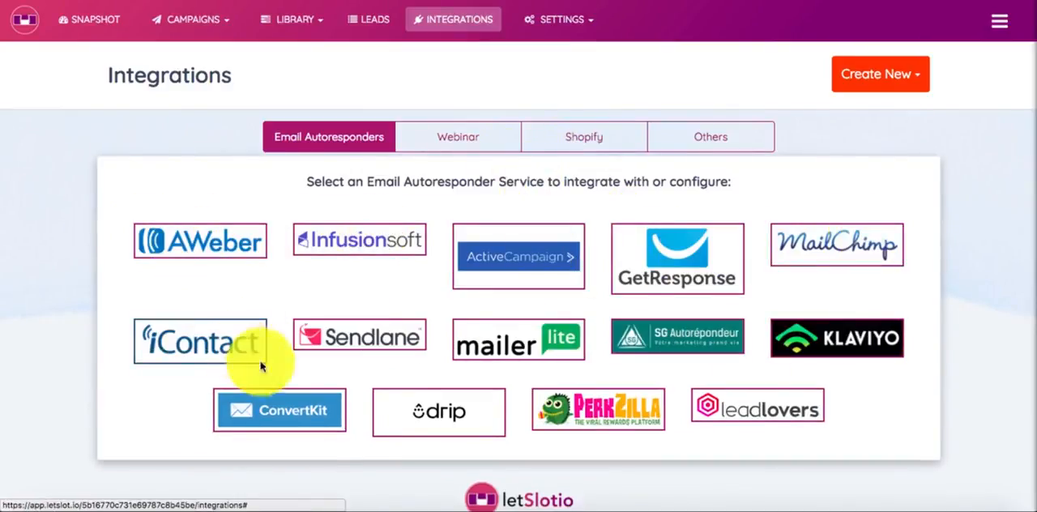
pyautogui.click(460, 136)
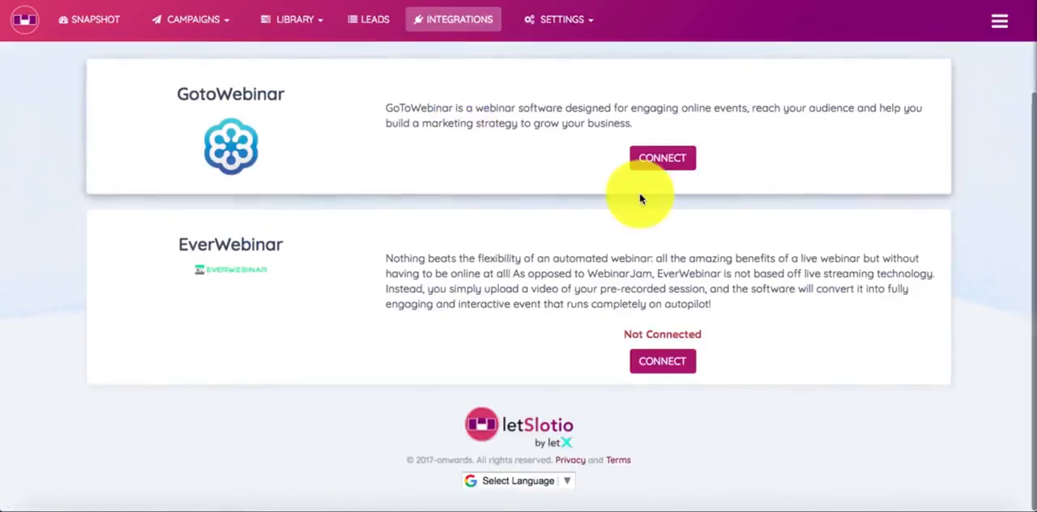
pyautogui.scroll(3, 595, 162)
pyautogui.click(601, 141)
pyautogui.scroll(-5, 616, 300)
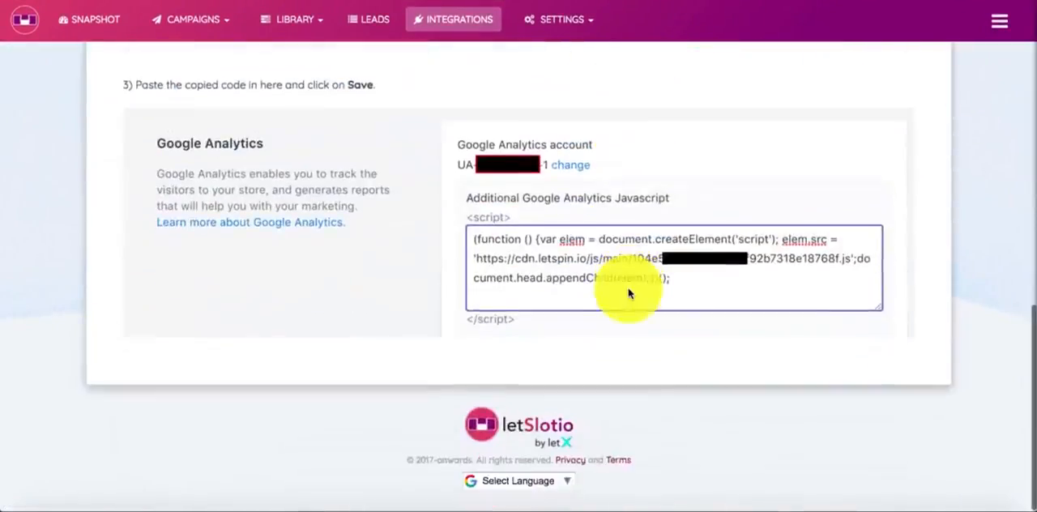
pyautogui.scroll(8, 625, 273)
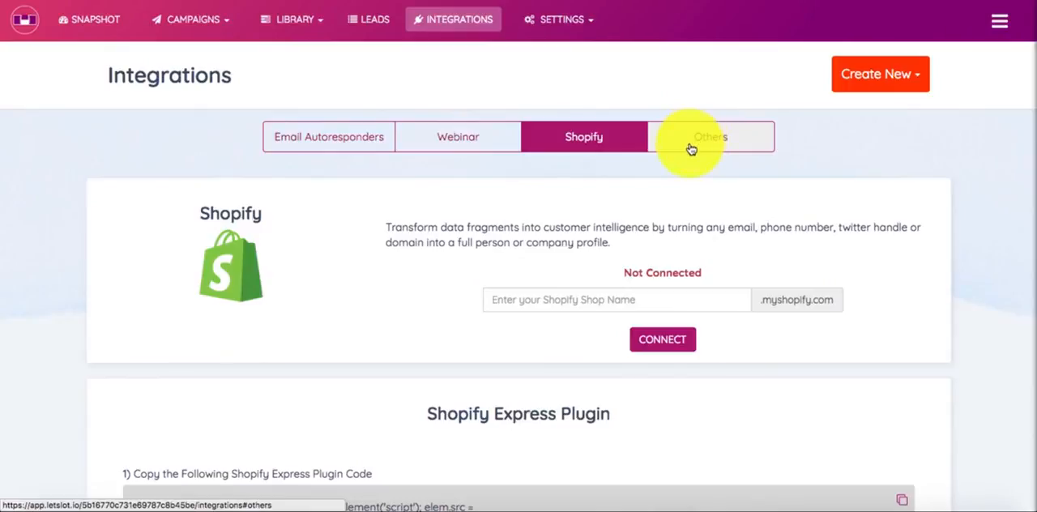
# Examine the services offered in the Others category of integrations and return to the campaign's Trigger settings
pyautogui.click(691, 149)
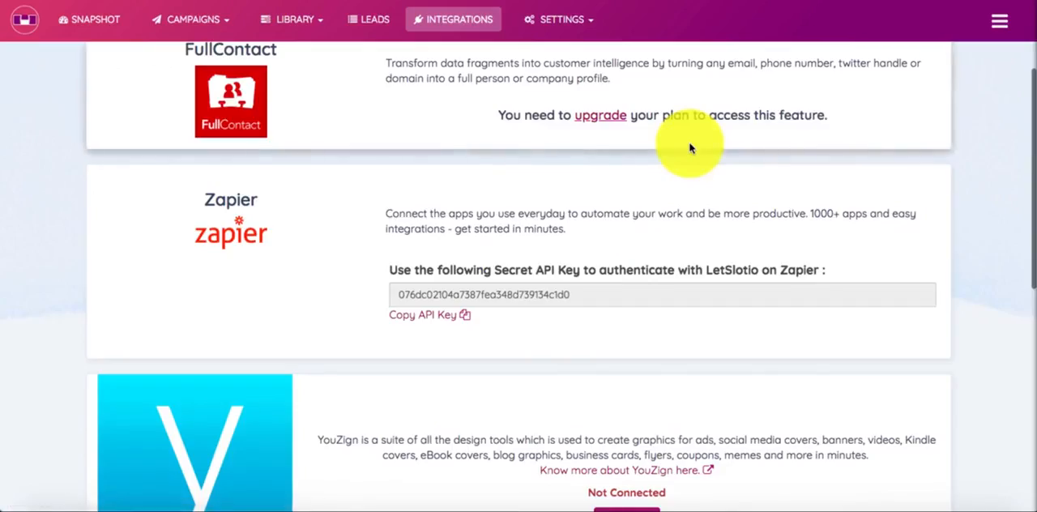
pyautogui.scroll(5, 693, 152)
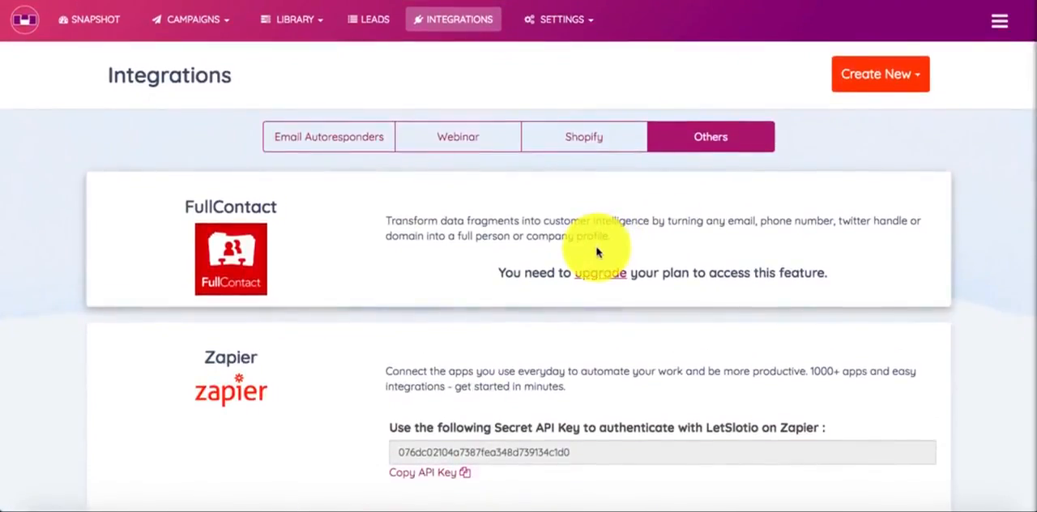
pyautogui.scroll(-5, 271, 370)
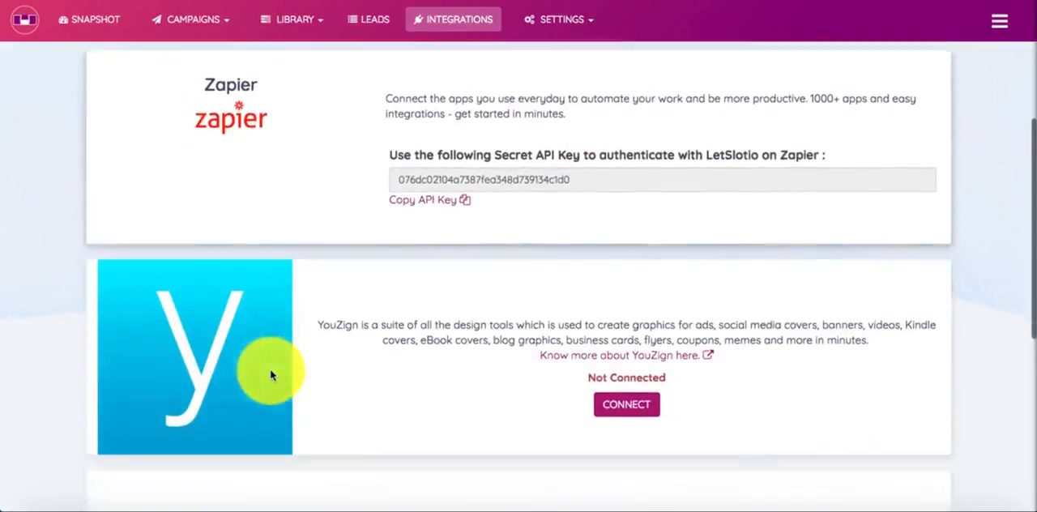
pyautogui.scroll(-3, 271, 373)
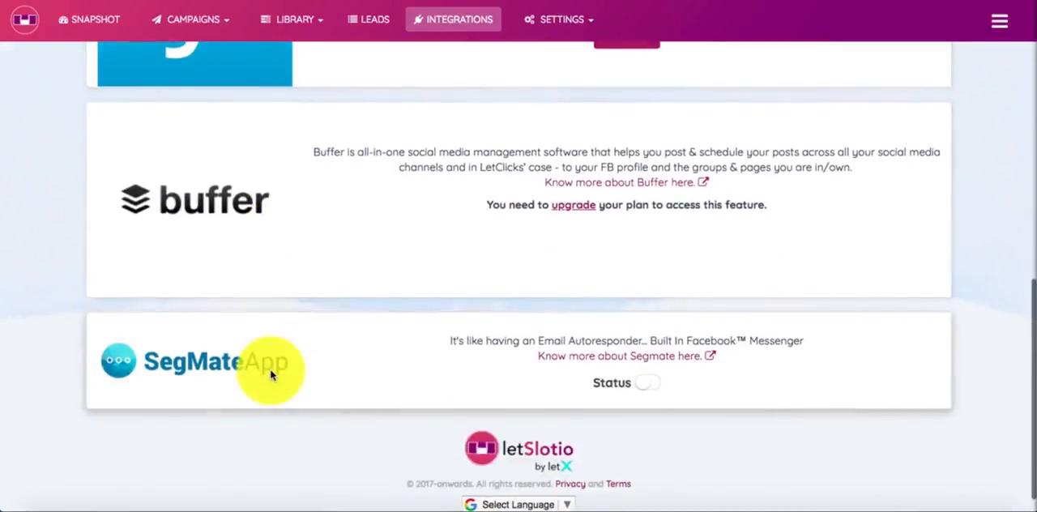
pyautogui.scroll(10, 272, 371)
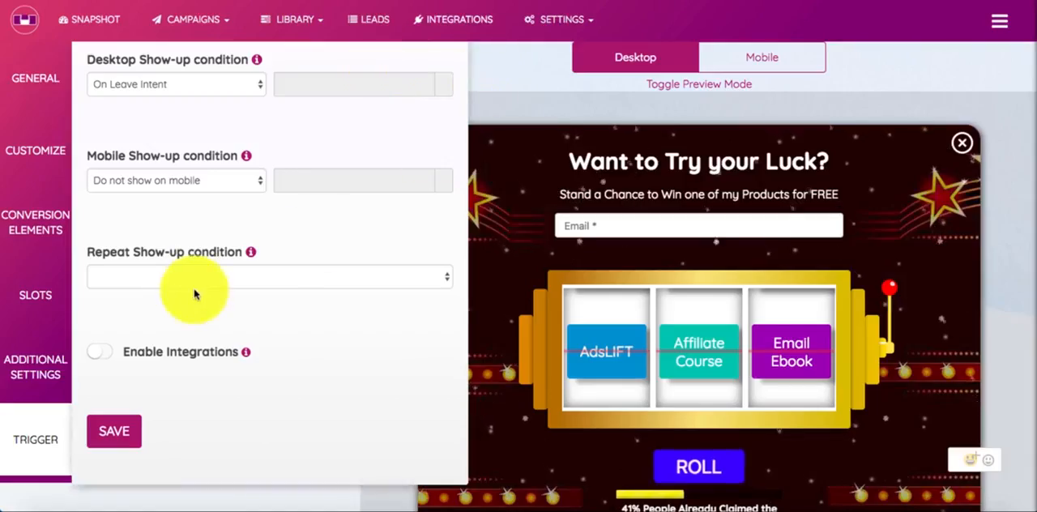
# Check what Enable Integrations offers when switched on, and leave it disabled
pyautogui.click(104, 354)
pyautogui.click(104, 354)
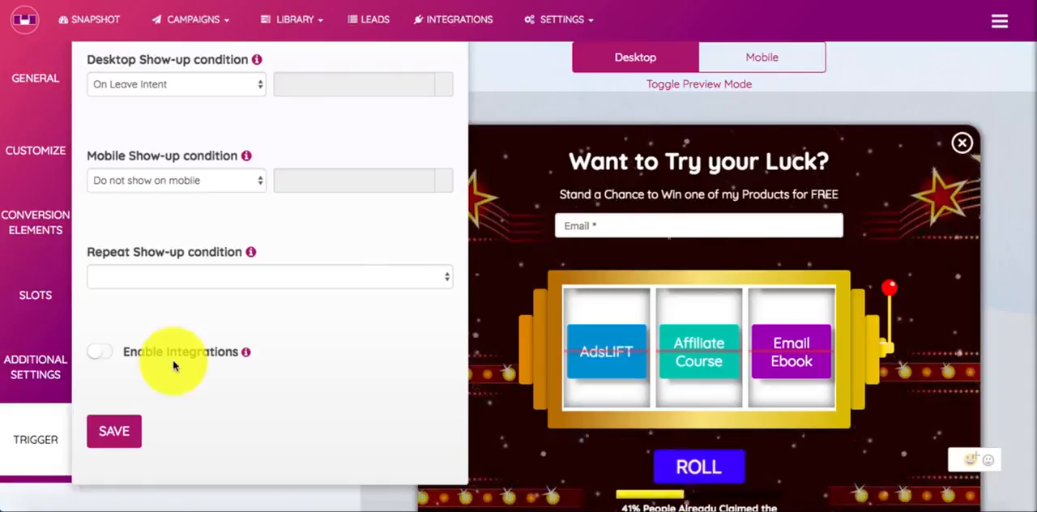
pyautogui.click(101, 354)
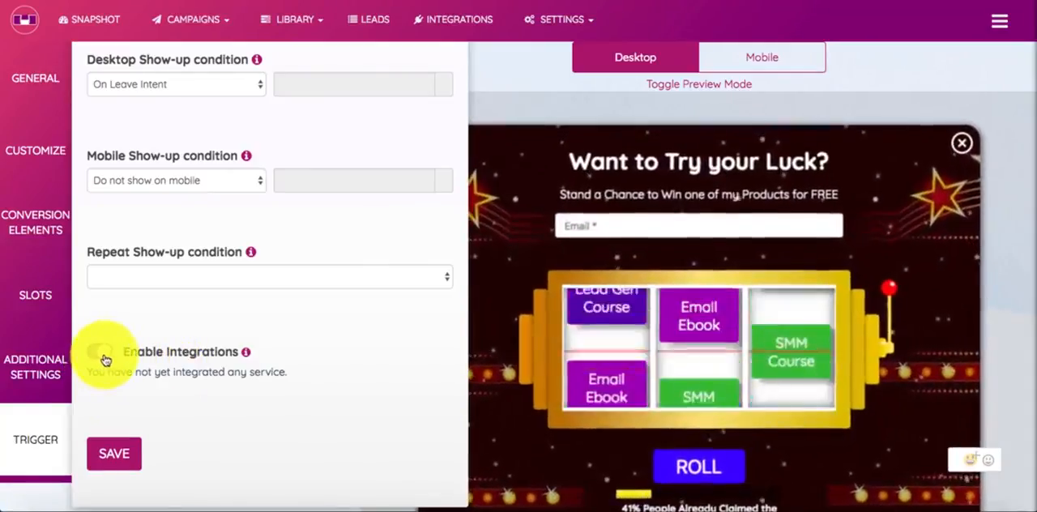
pyautogui.click(103, 356)
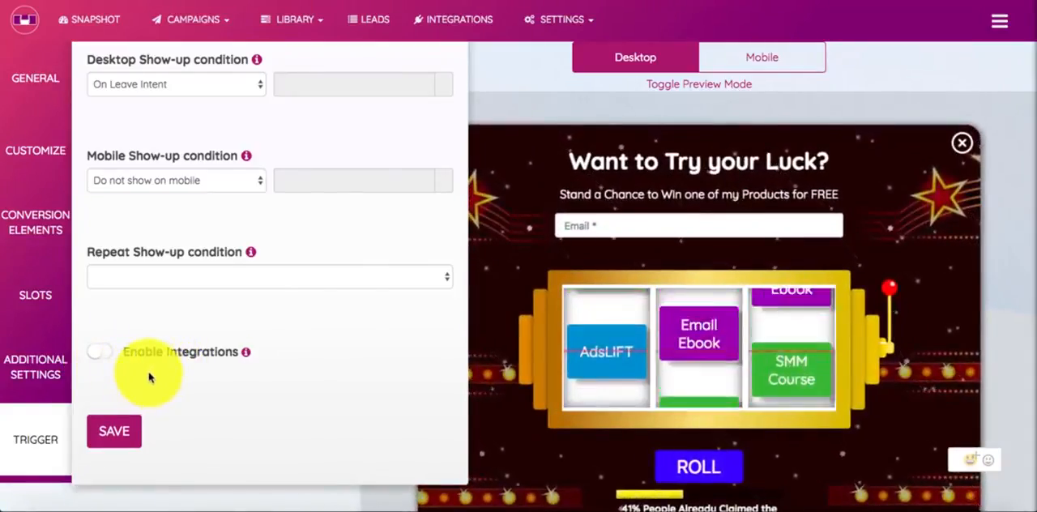
# Review the show-up conditions once more and save the campaign's Trigger settings
pyautogui.scroll(2, 299, 353)
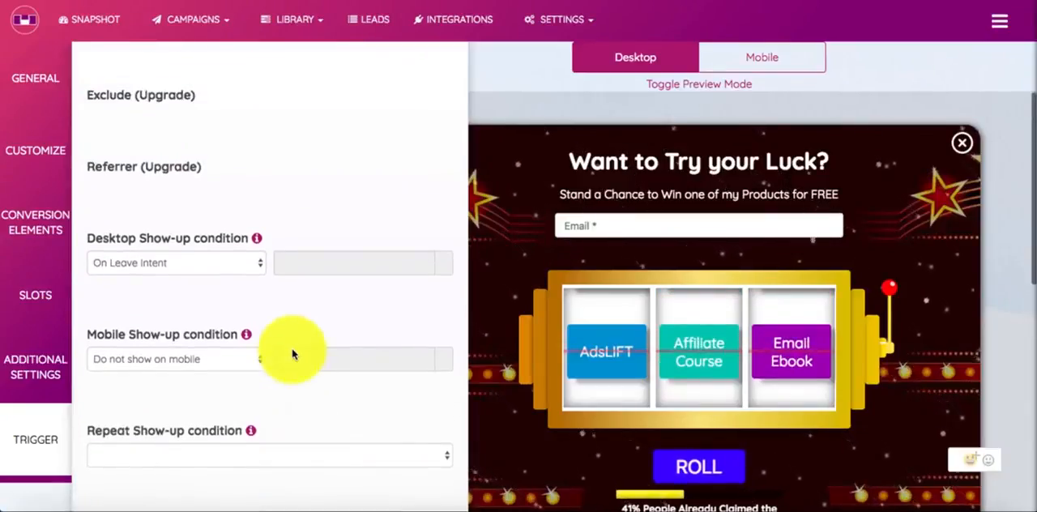
pyautogui.scroll(-2, 293, 354)
pyautogui.click(127, 449)
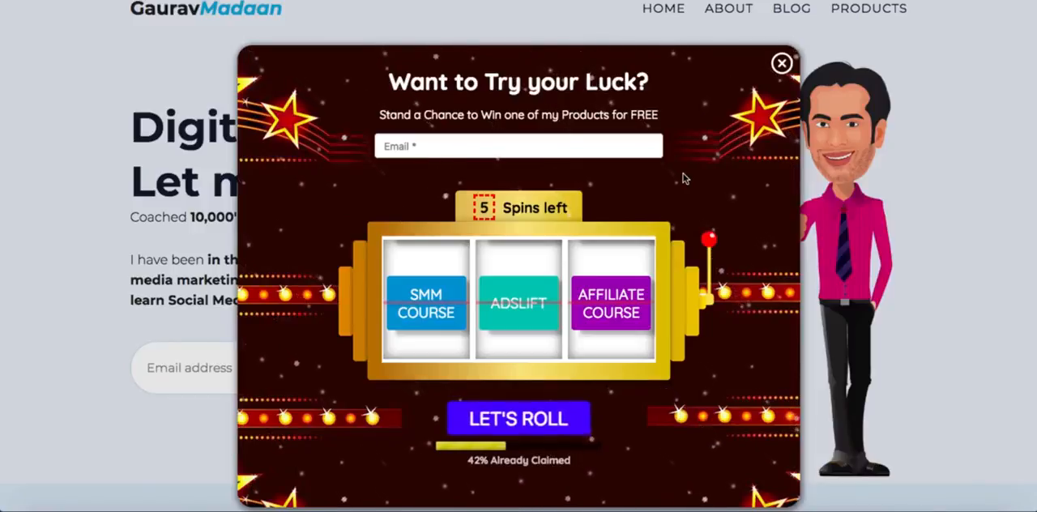
# Fill in the visitor's email in the slot-machine popup on the live website, using the autofill suggestion
pyautogui.click(558, 142)
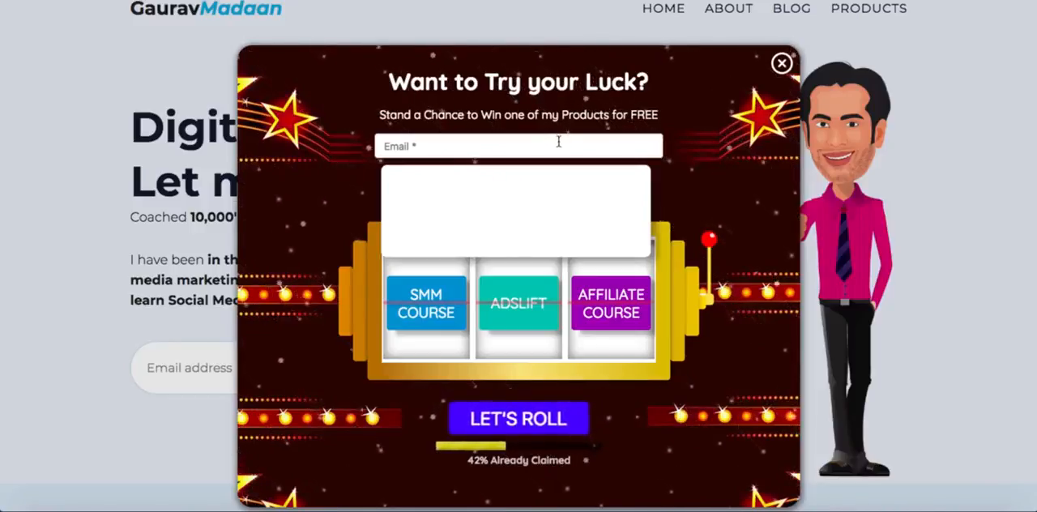
pyautogui.write('gau')
pyautogui.press('Down')
pyautogui.press('Return')
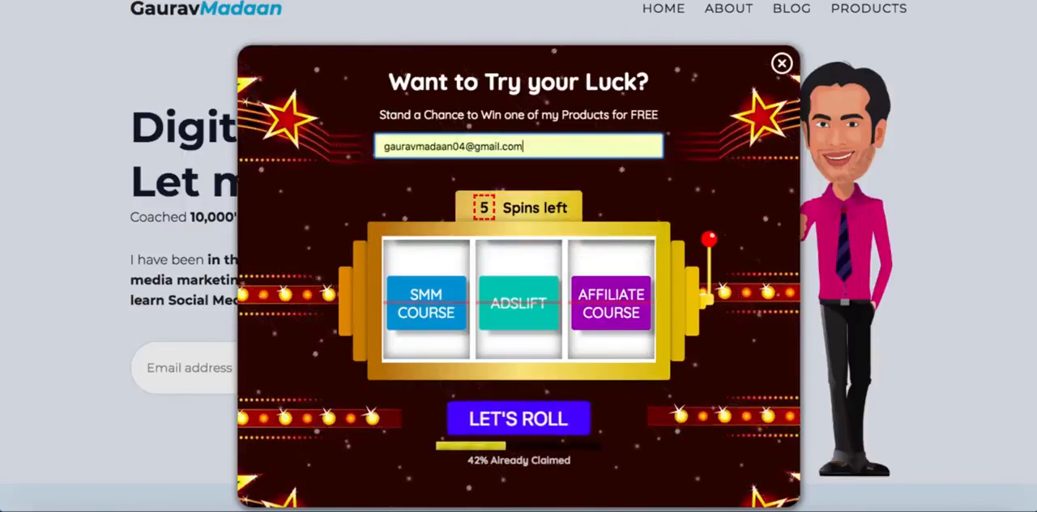
pyautogui.click(687, 171)
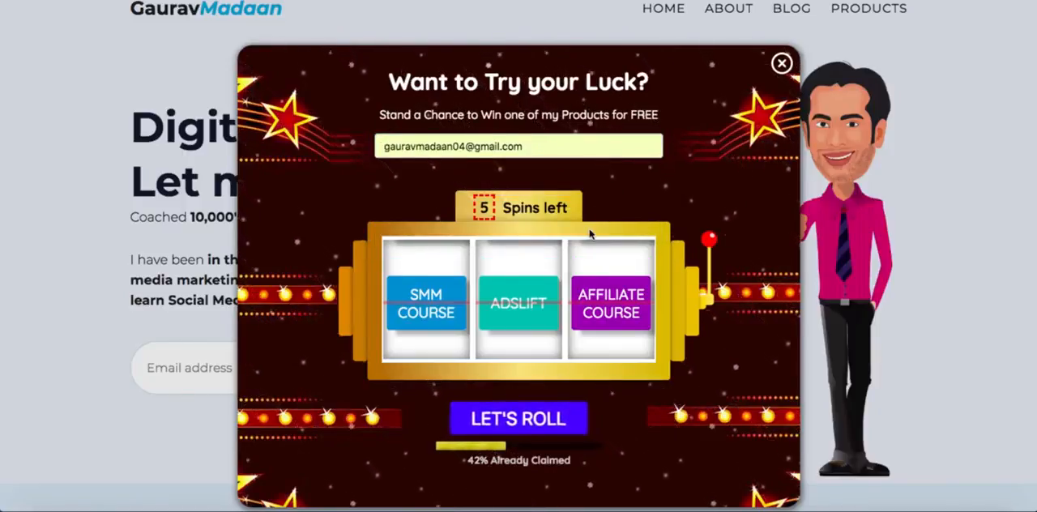
# Roll the popup's slot machine three times and examine the prize message shown on the win screen
pyautogui.click(514, 410)
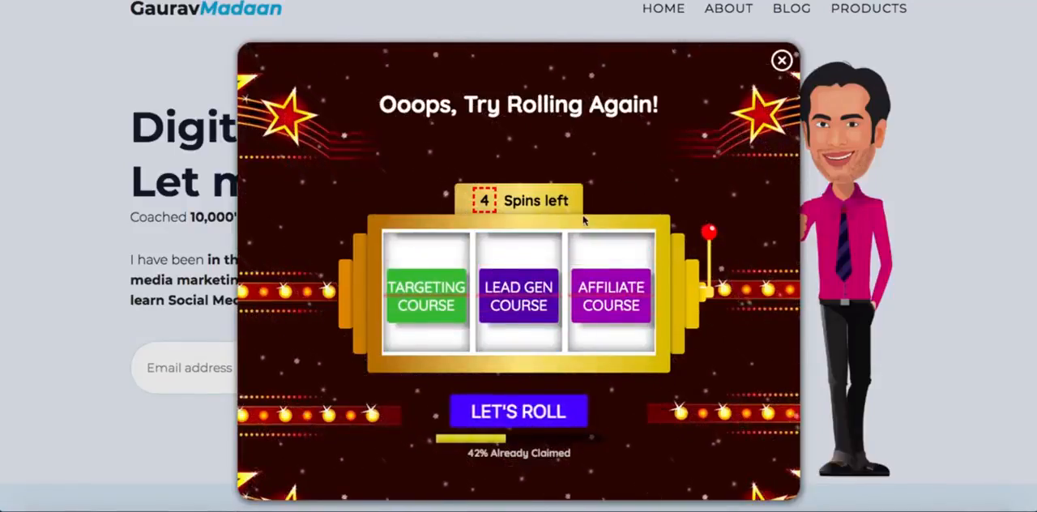
pyautogui.click(504, 407)
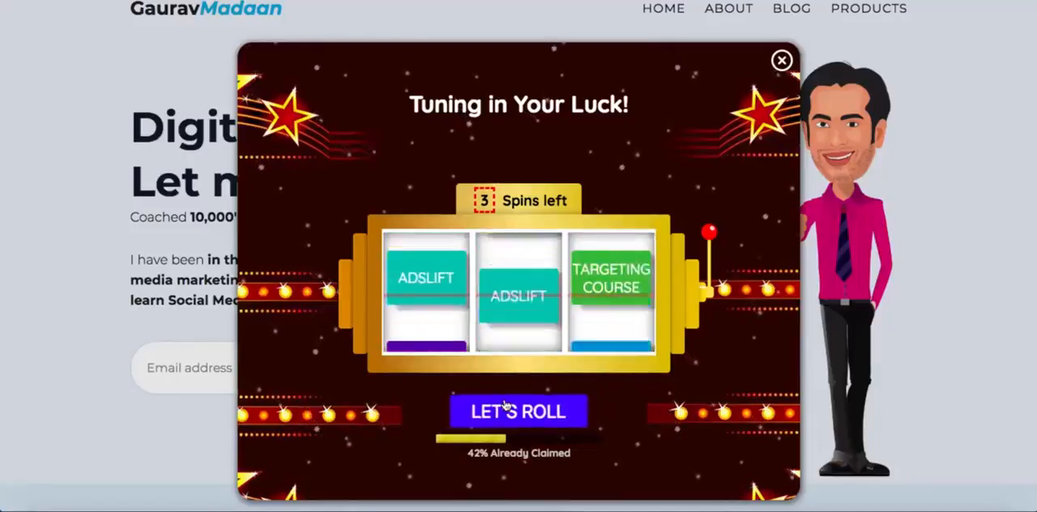
pyautogui.click(512, 410)
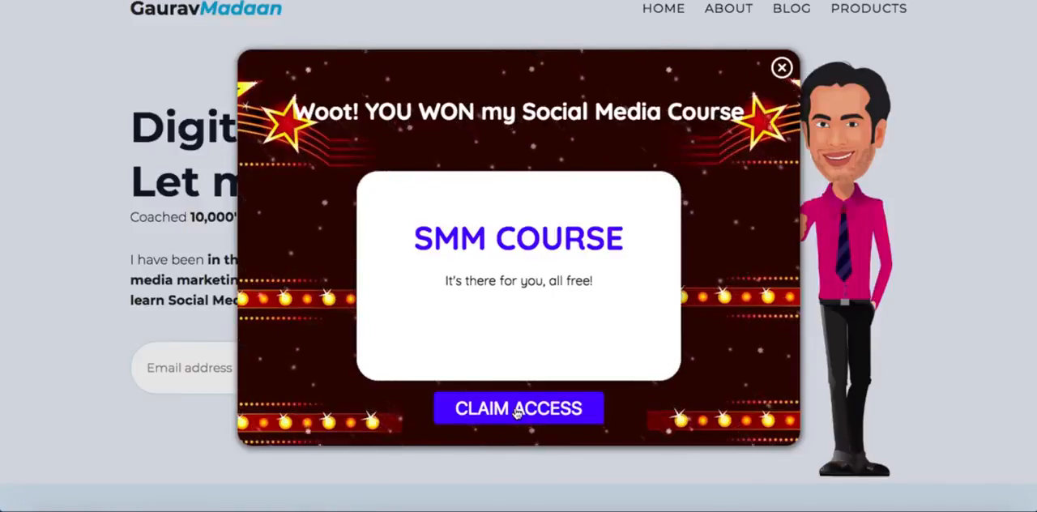
pyautogui.moveTo(551, 253); pyautogui.dragTo(596, 286)
pyautogui.click(443, 244)
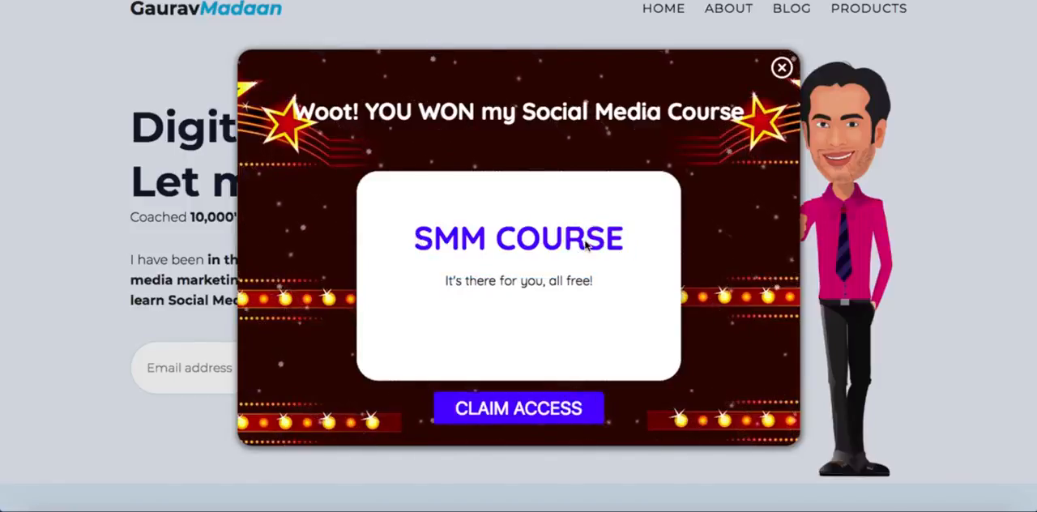